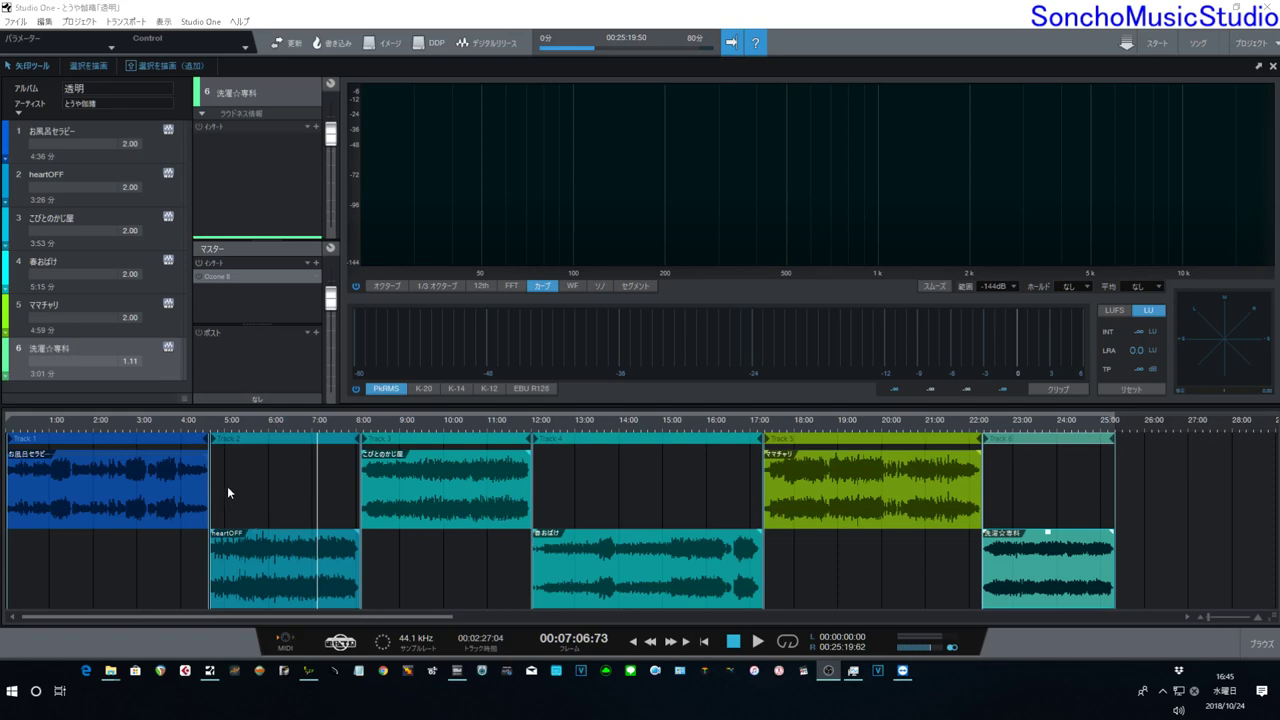
Review the Vintage EQ, Imager and Maximizer settings of the Ozone 8 insert on the master, and close the plug-in
{"action": "left_click", "coordinate": [212, 273]}
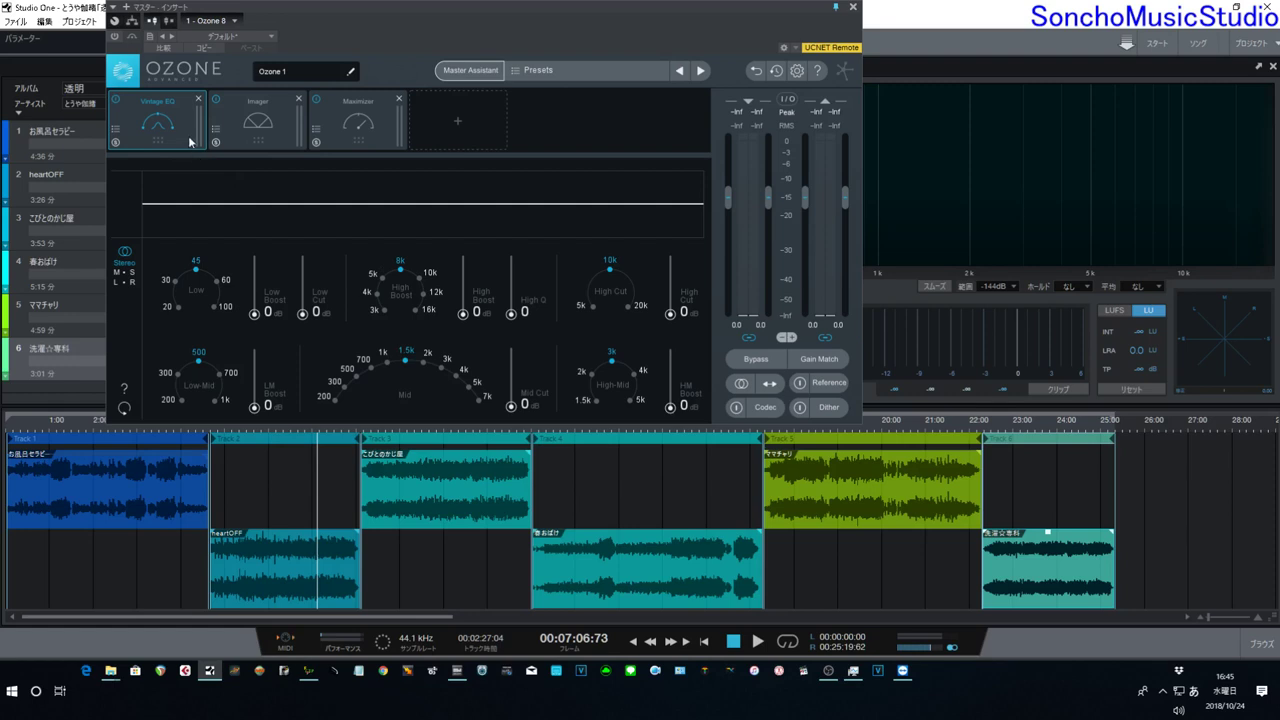
{"action": "left_click", "coordinate": [275, 121]}
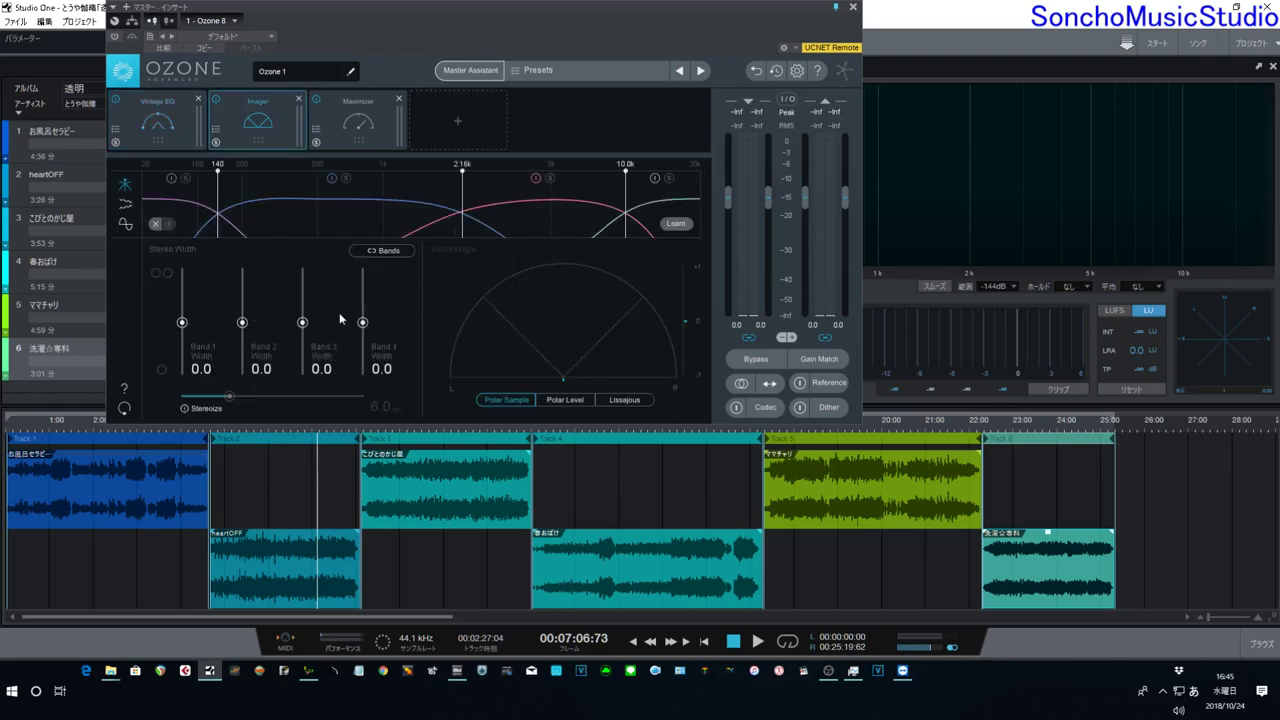
{"action": "left_click", "coordinate": [352, 125]}
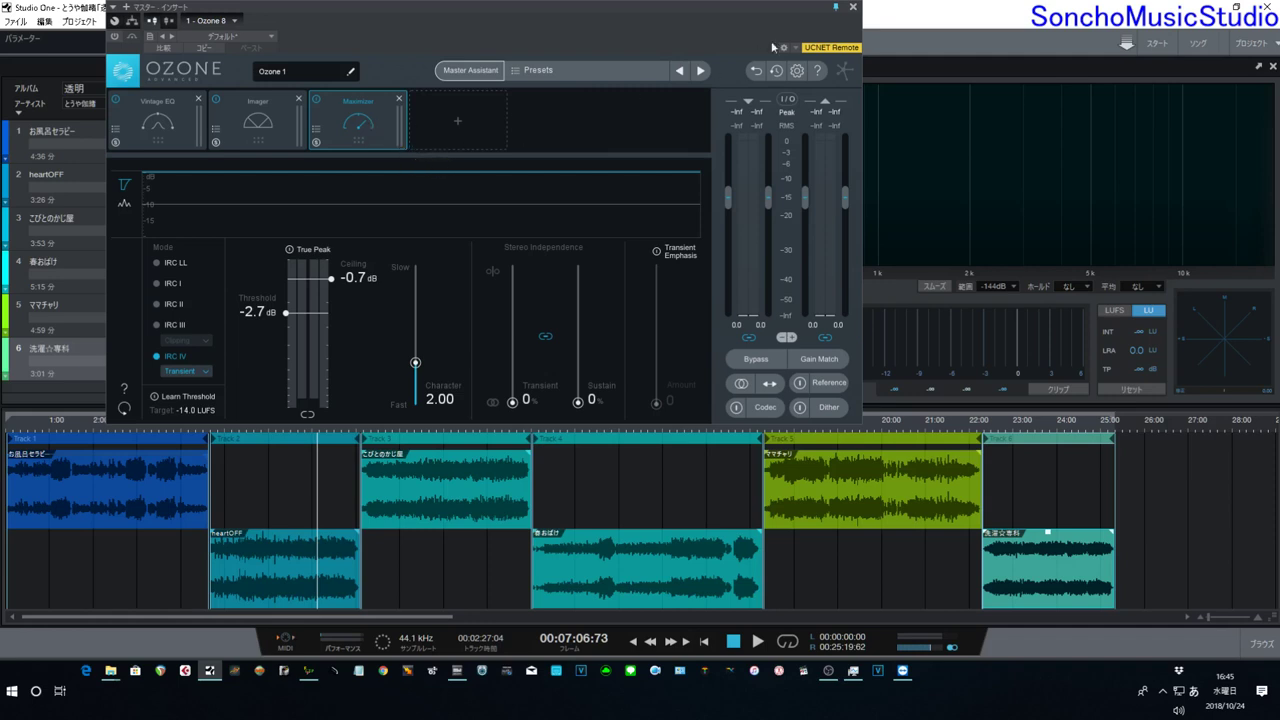
{"action": "left_click", "coordinate": [853, 9]}
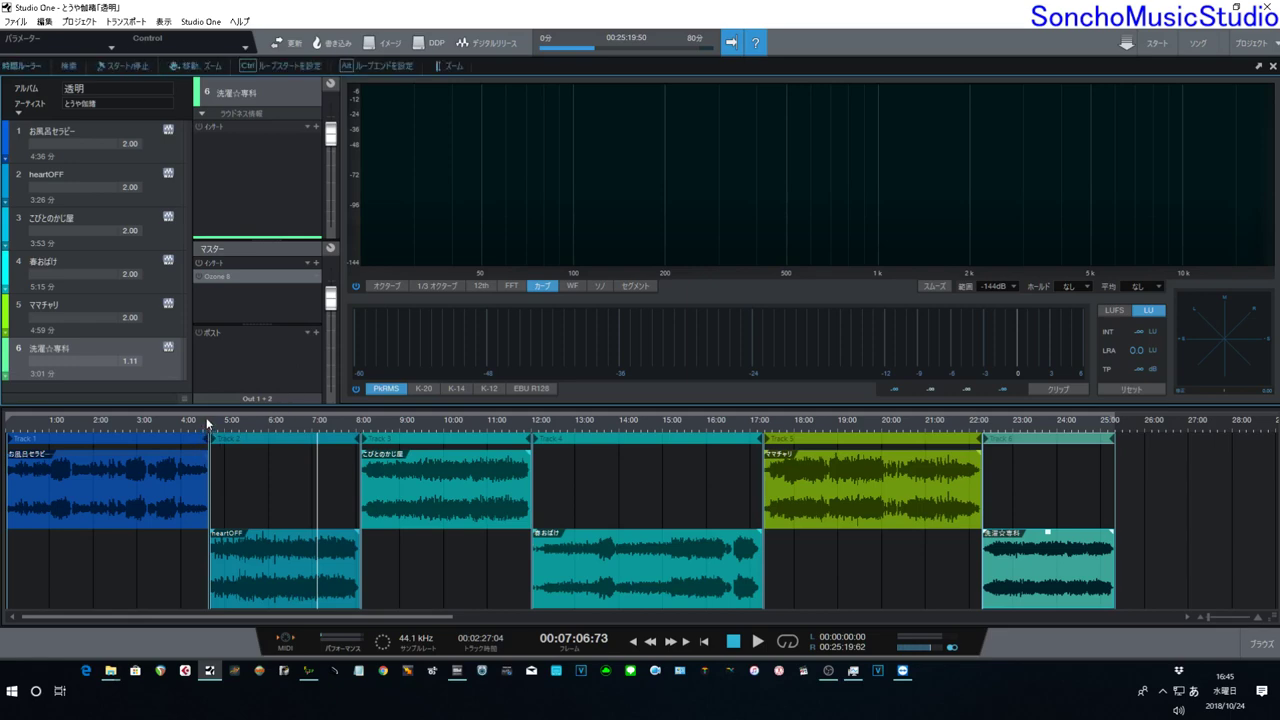
Examine the gap between the first and second tracks up close, and return to an overview of all six tracks
{"action": "left_click_drag", "start_coordinate": [206, 417], "coordinate": [230, 497]}
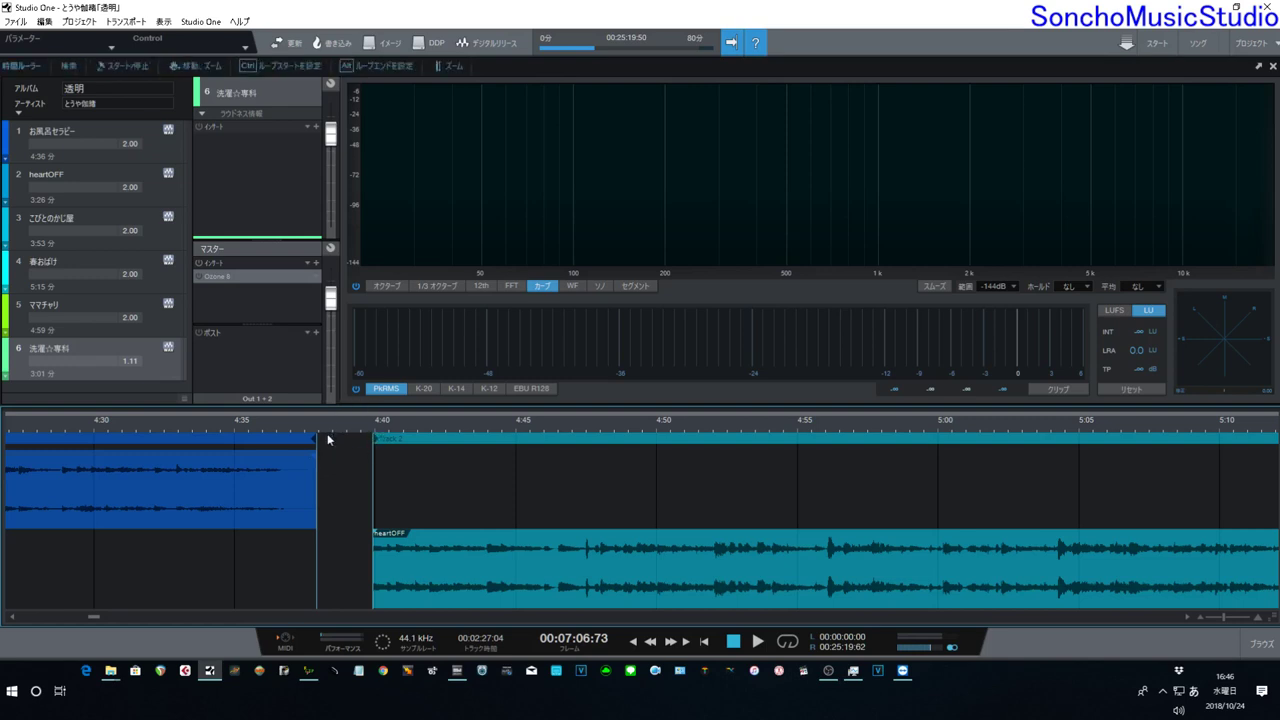
{"action": "left_click_drag", "start_coordinate": [348, 426], "coordinate": [334, 346]}
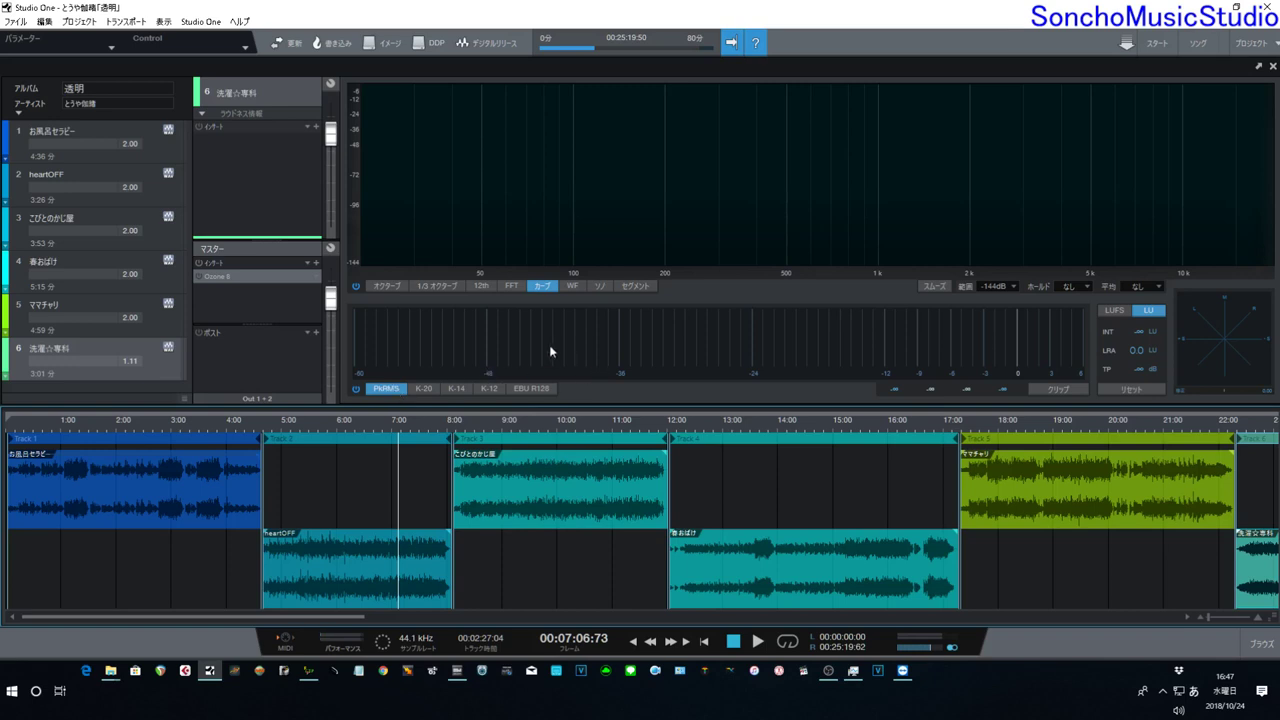
{"action": "mouse_move", "coordinate": [550, 351]}
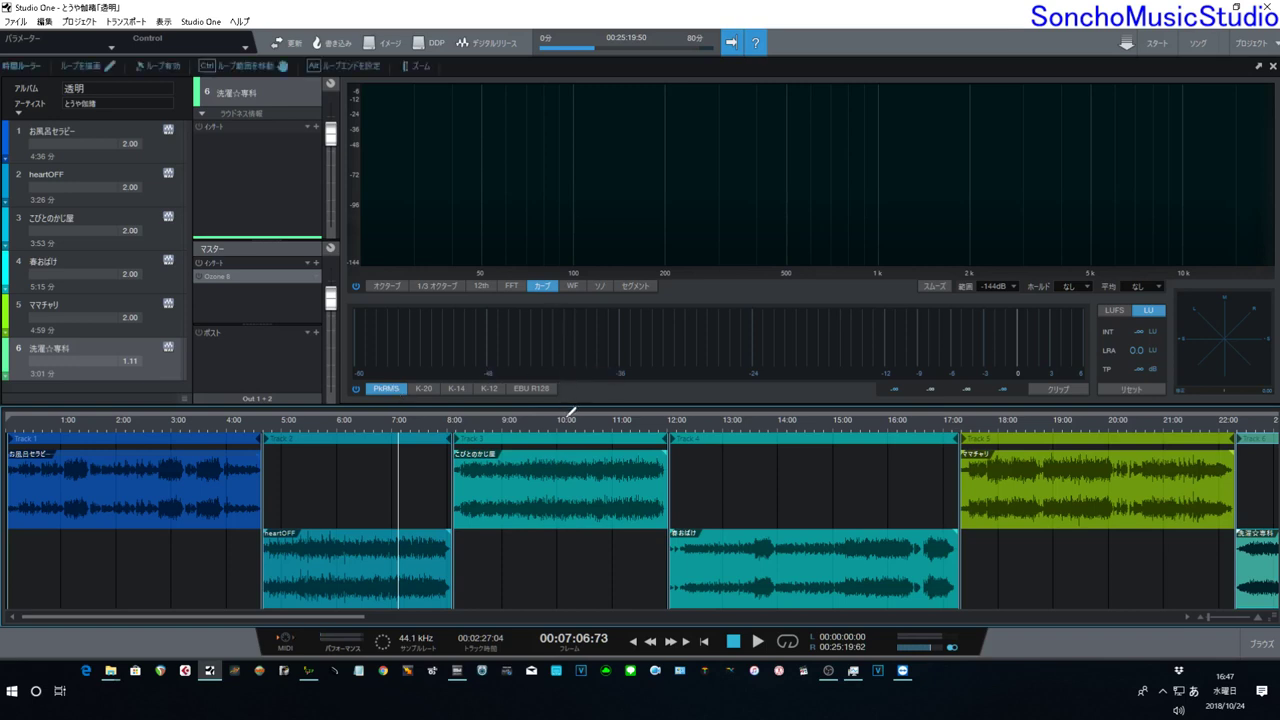
{"action": "mouse_move", "coordinate": [568, 428]}
{"action": "left_mouse_down"}
{"action": "mouse_move", "coordinate": [563, 411]}
{"action": "mouse_move", "coordinate": [565, 424]}
{"action": "left_mouse_up"}
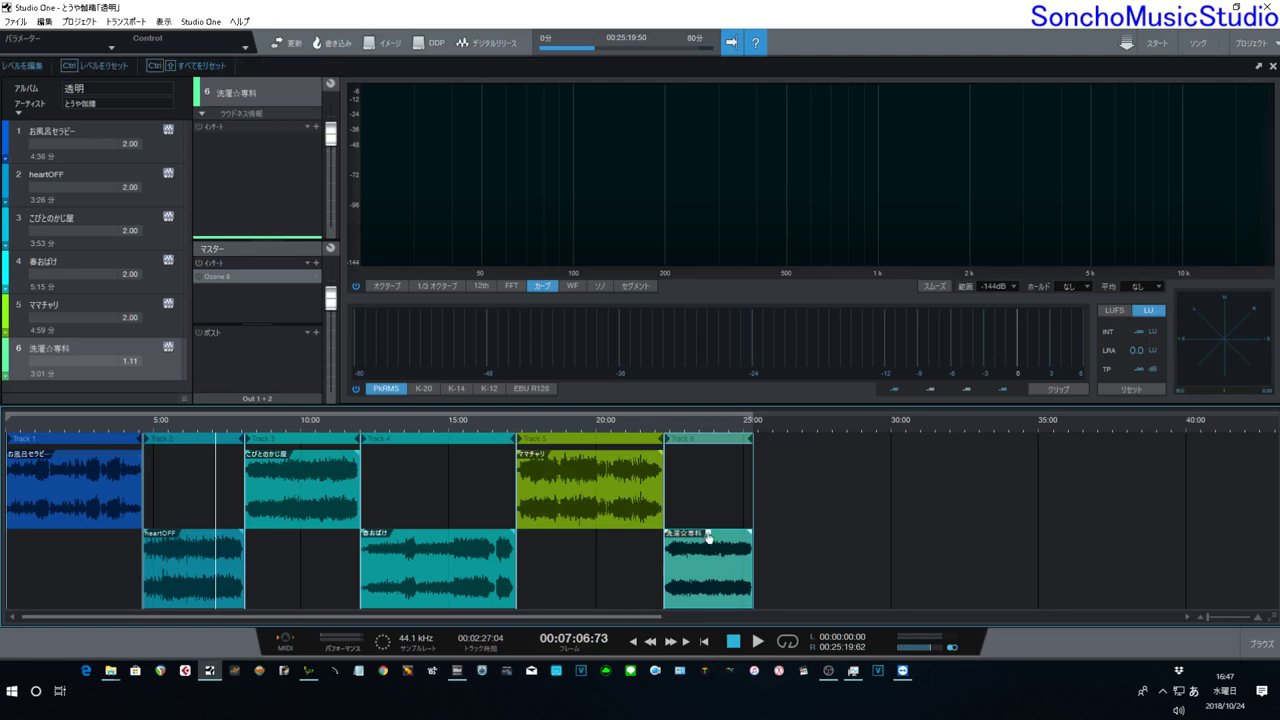
Try raising the sixth track's clip level by about 2.4 dB, and bring it back down
{"action": "left_click_drag", "start_coordinate": [708, 537], "coordinate": [708, 523]}
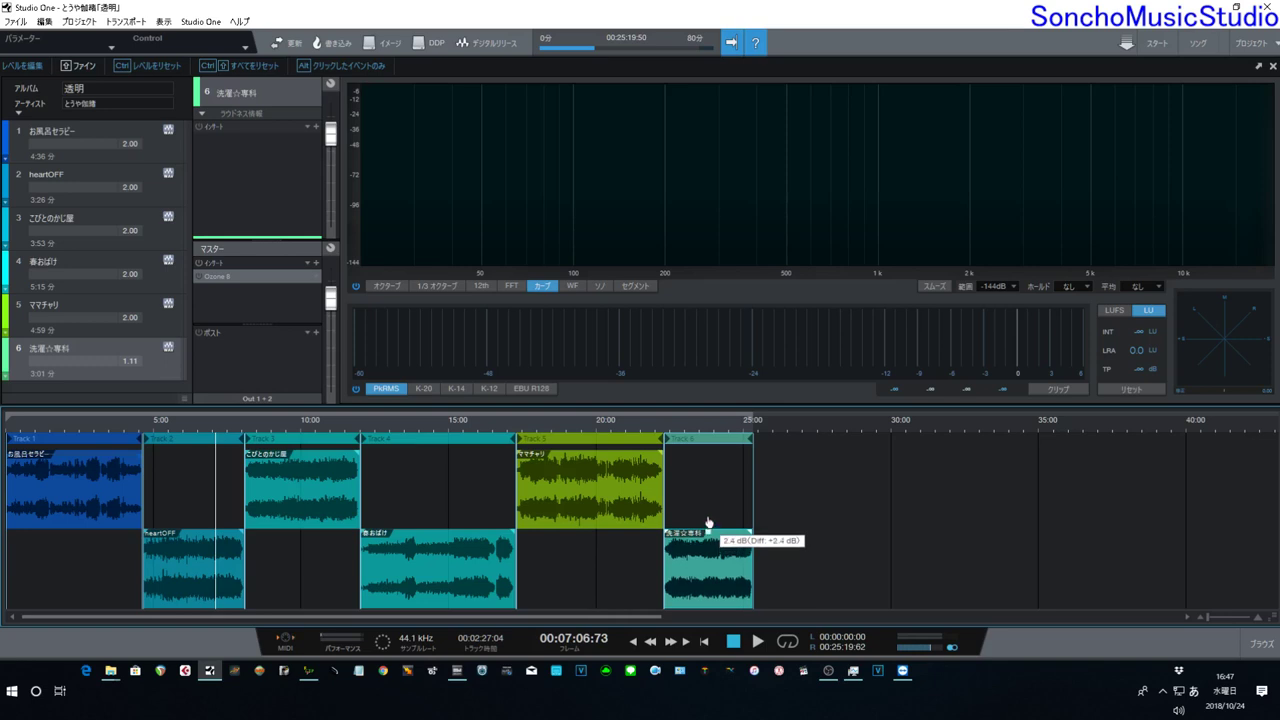
{"action": "left_click_drag", "start_coordinate": [708, 522], "coordinate": [708, 523]}
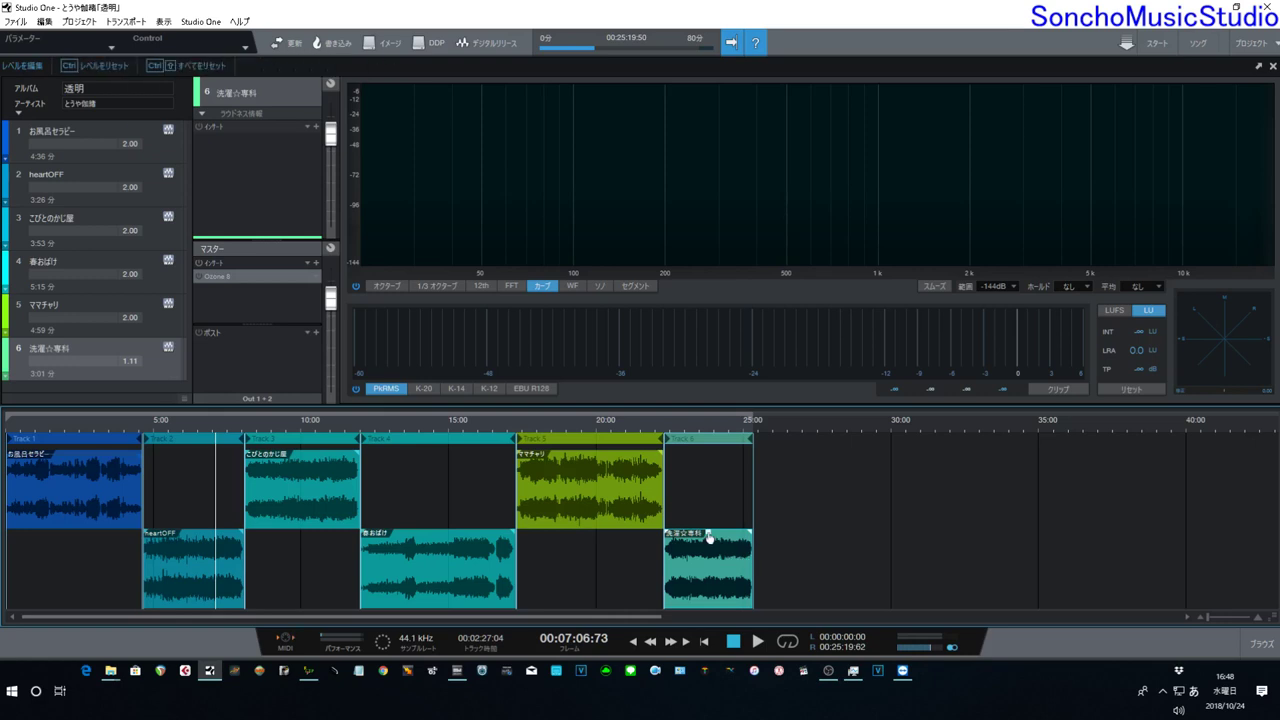
{"action": "left_click_drag", "start_coordinate": [708, 537], "coordinate": [716, 541]}
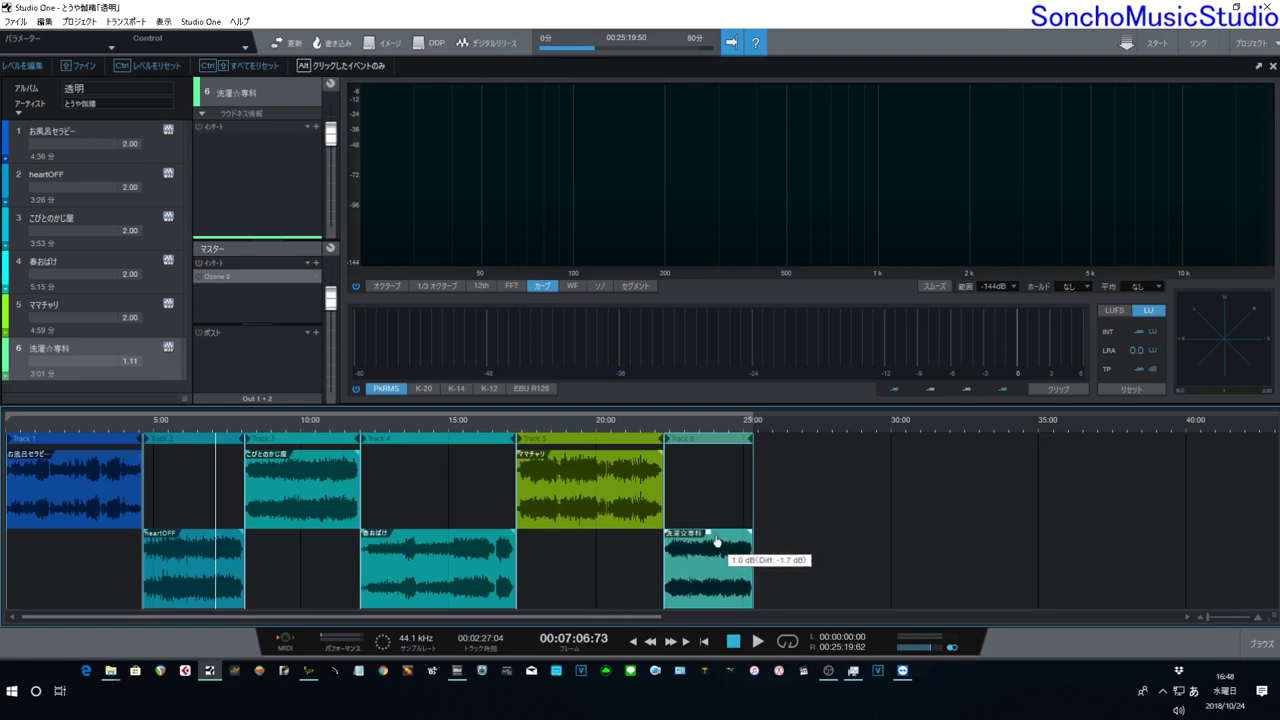
{"action": "left_click_drag", "start_coordinate": [716, 541], "coordinate": [718, 541]}
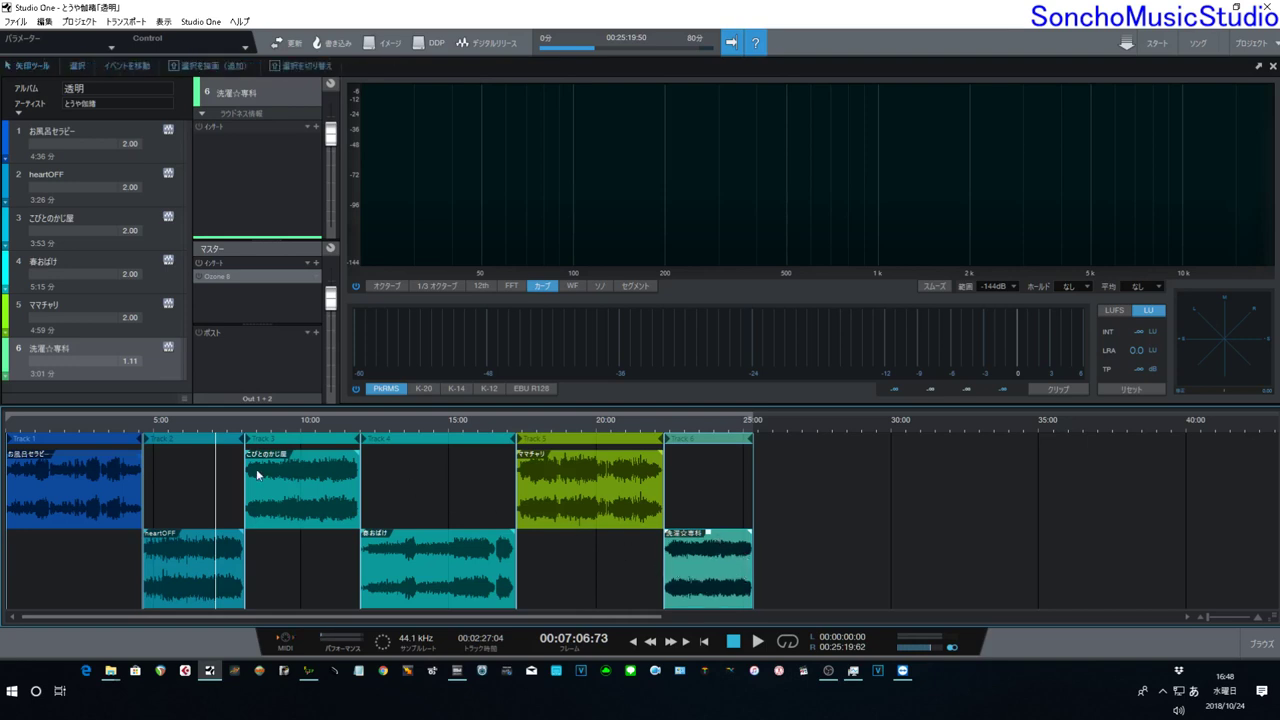
Compare the loudness of the sixth track with the first and fifth by playing passages of each, and stop playback
{"action": "left_click", "coordinate": [119, 428]}
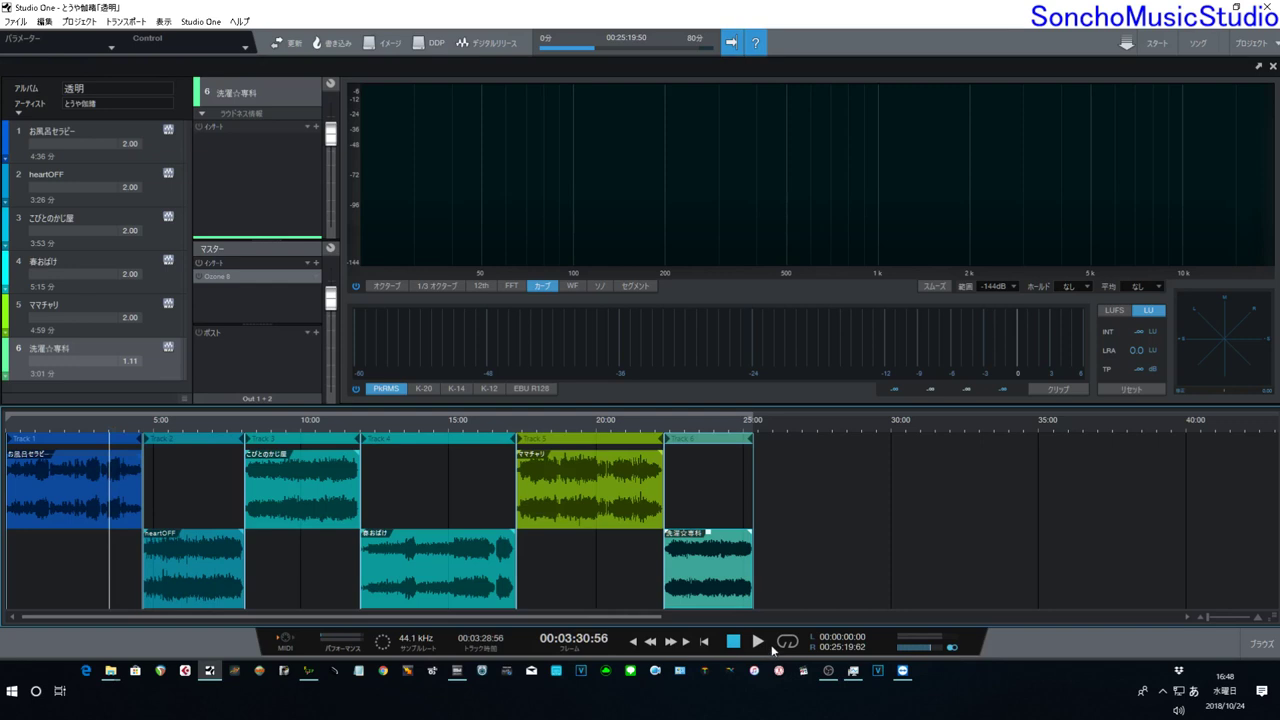
{"action": "key", "text": "Zenkaku_Hankaku"}
{"action": "key", "text": "space"}
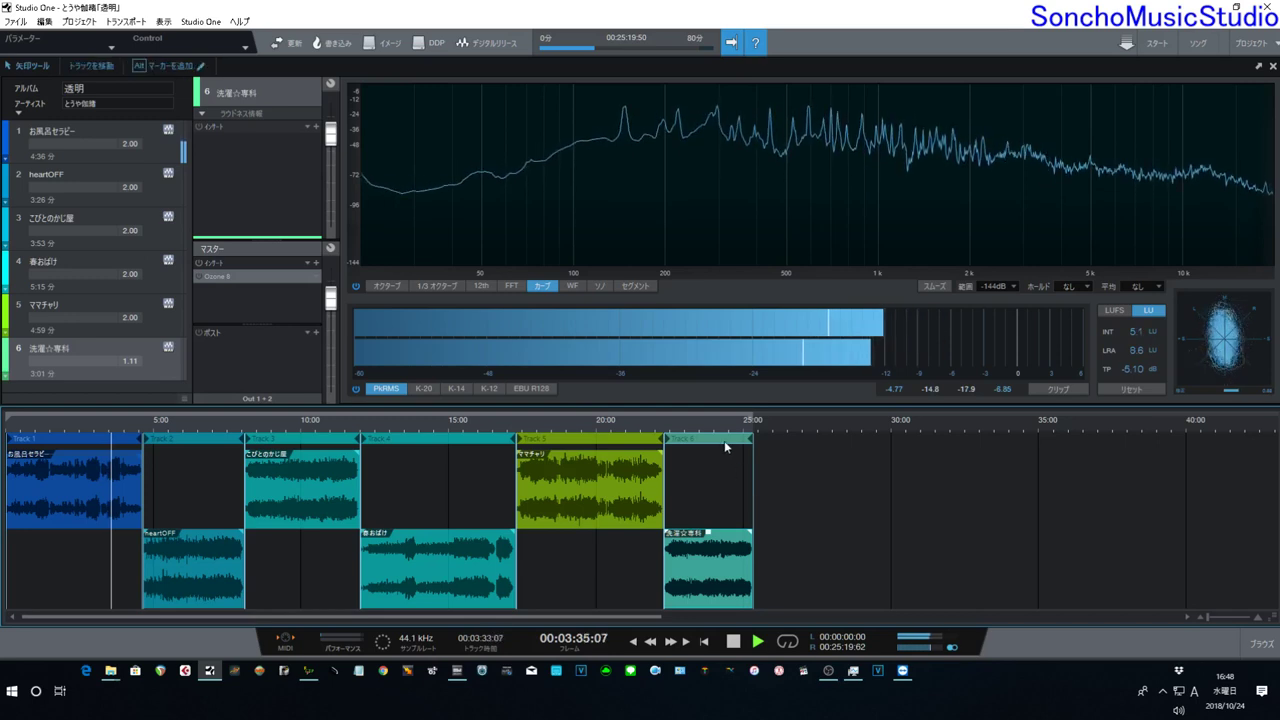
{"action": "left_click", "coordinate": [701, 424]}
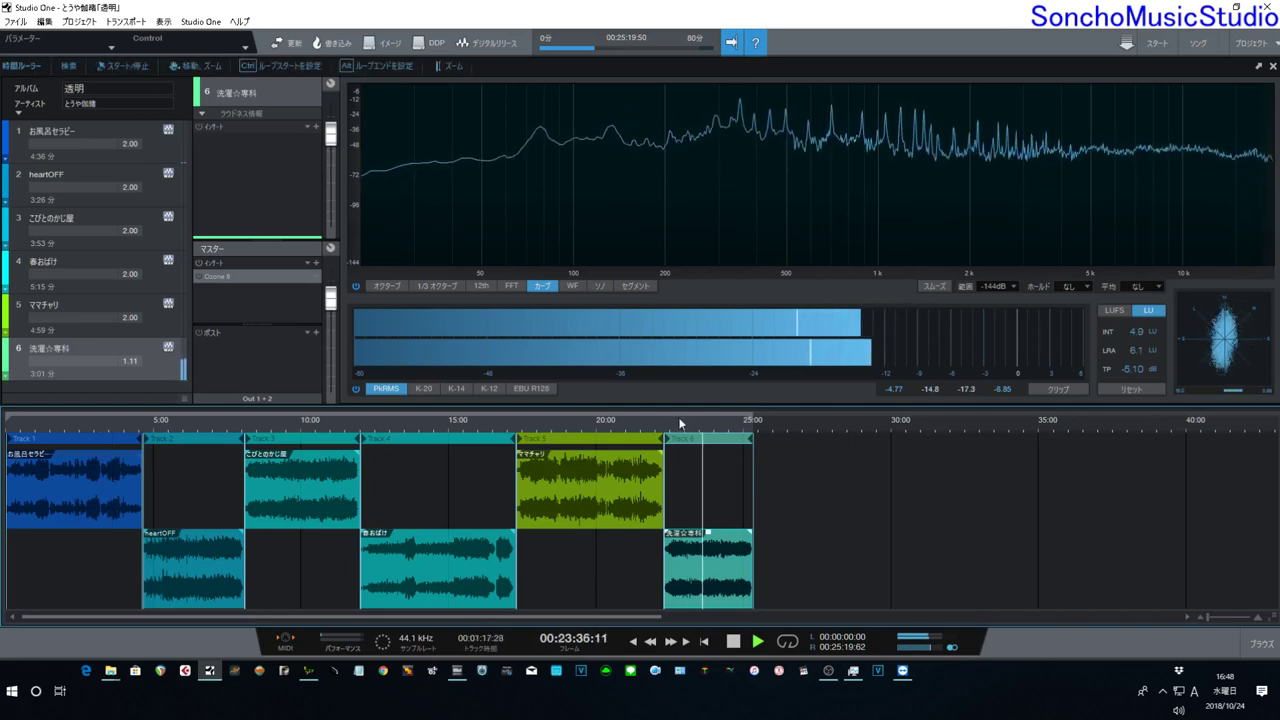
{"action": "left_click", "coordinate": [678, 424]}
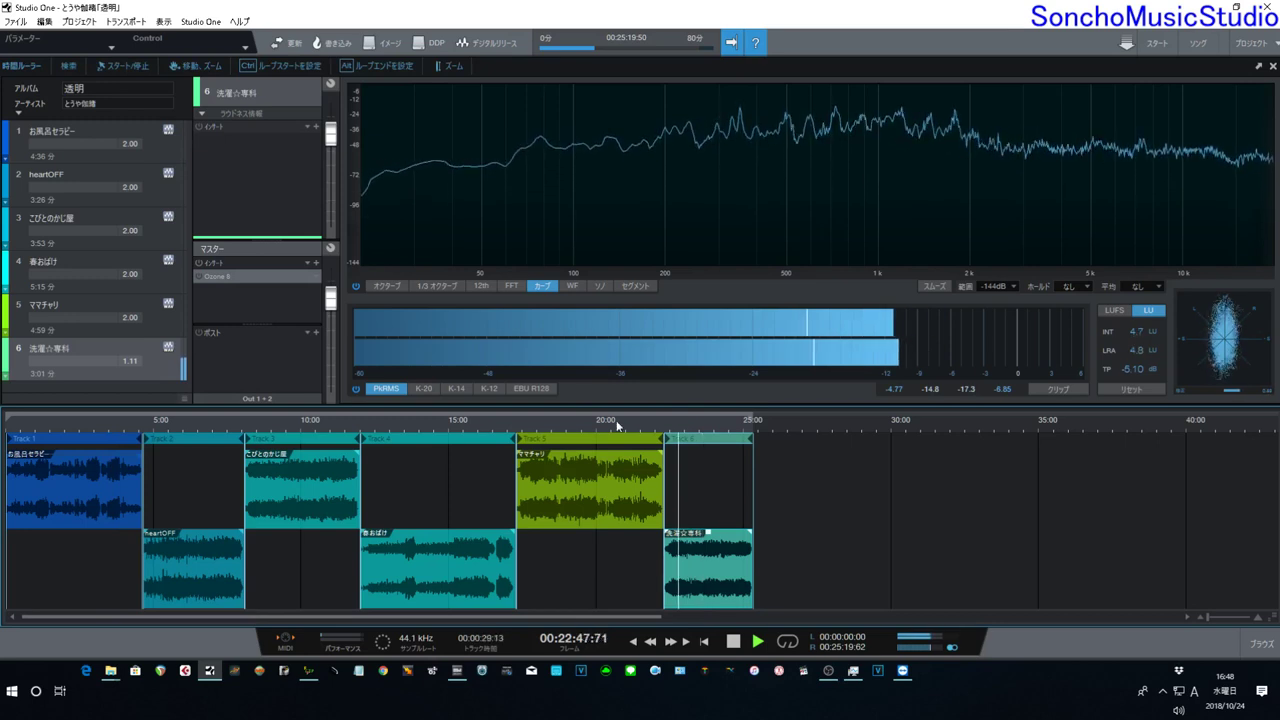
{"action": "left_click", "coordinate": [585, 423]}
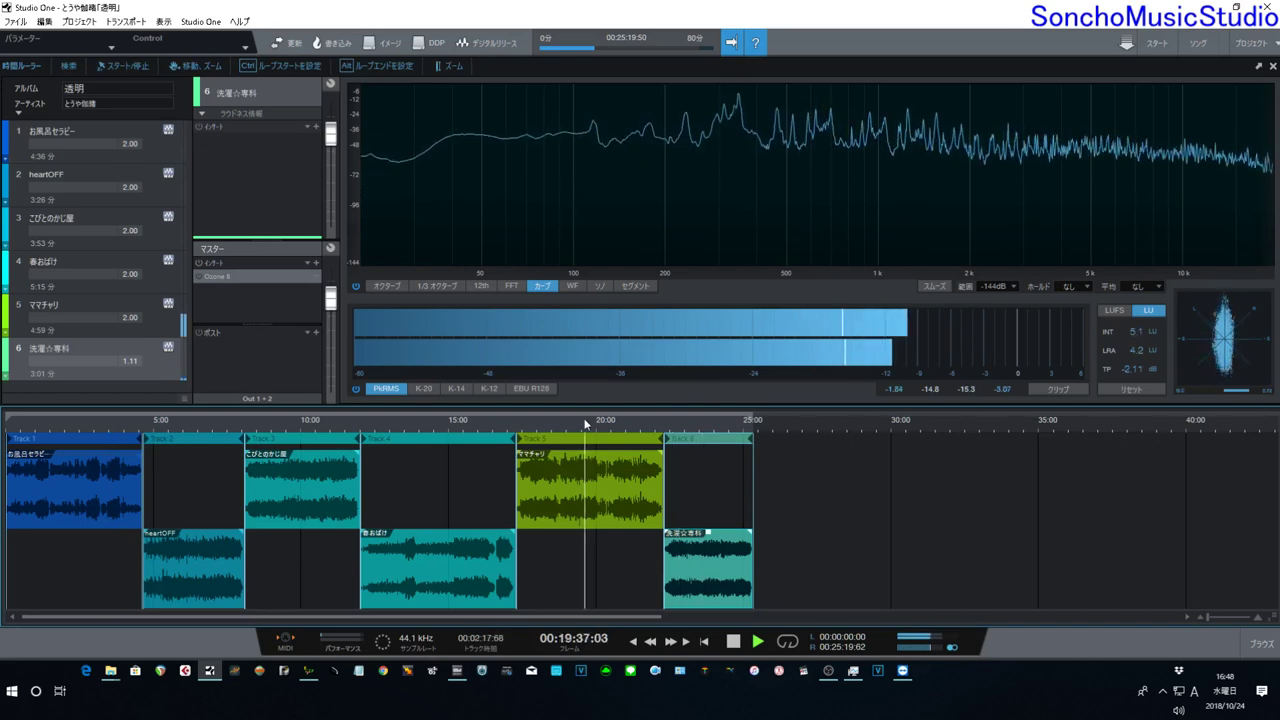
{"action": "left_click", "coordinate": [683, 424]}
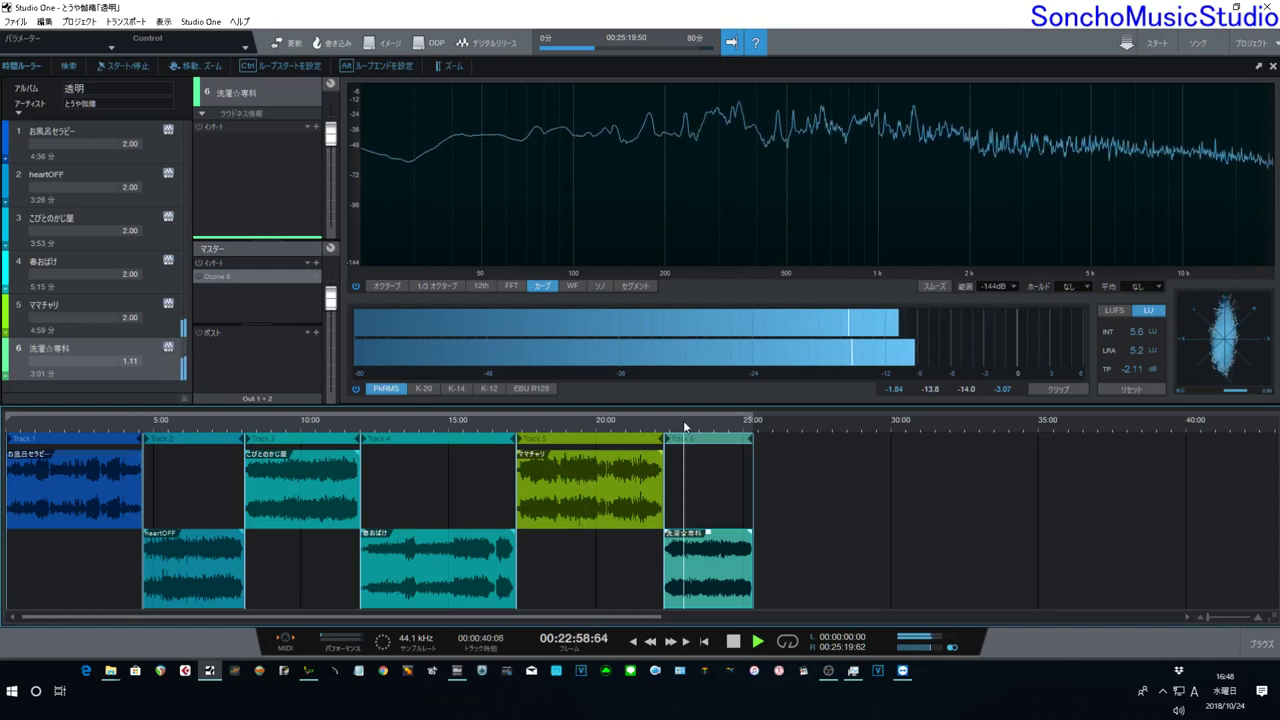
{"action": "key", "text": "space"}
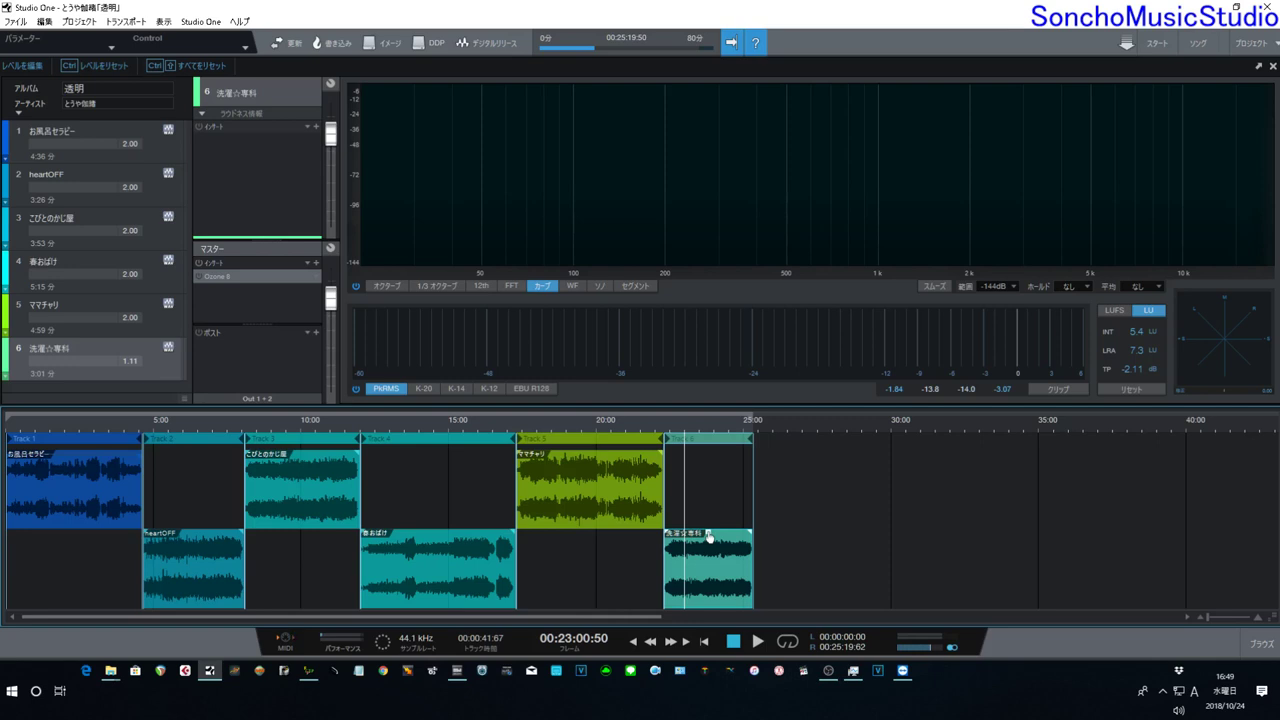
Raise the sixth track's clip level slightly, and compare its loudness with the fifth track by playing both
{"action": "left_click_drag", "start_coordinate": [708, 537], "coordinate": [708, 527]}
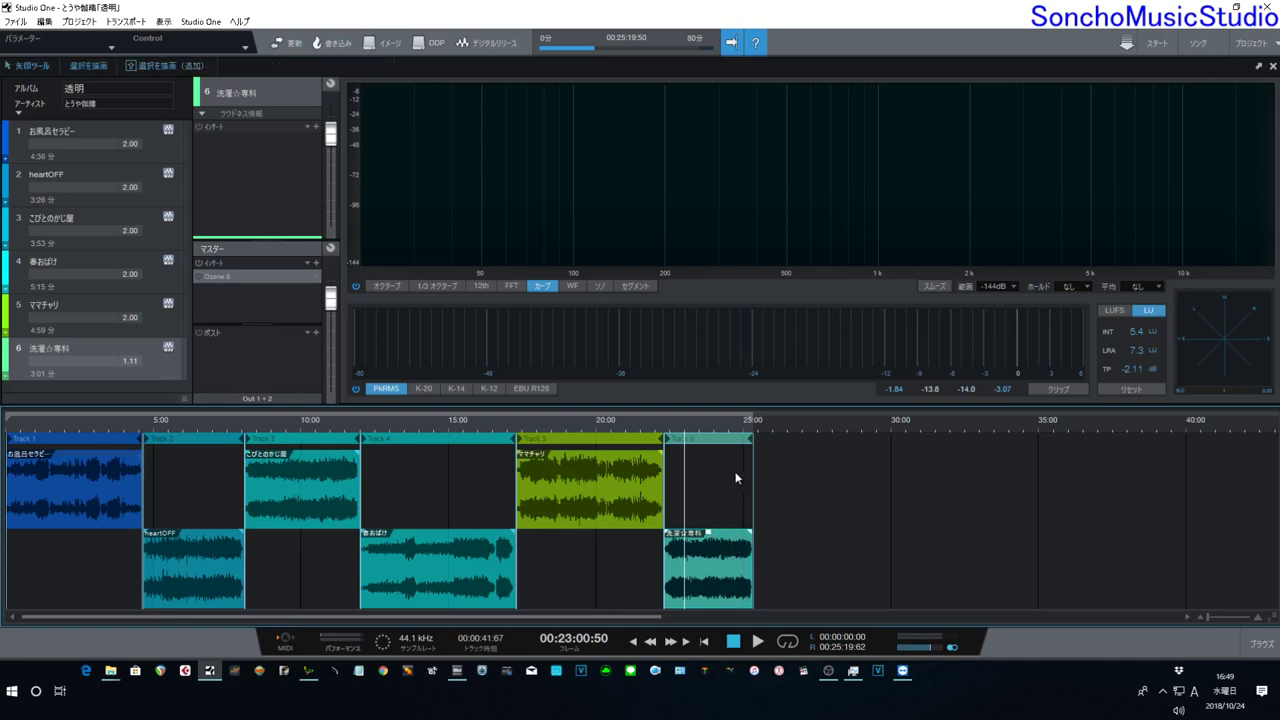
{"action": "left_click", "coordinate": [581, 428]}
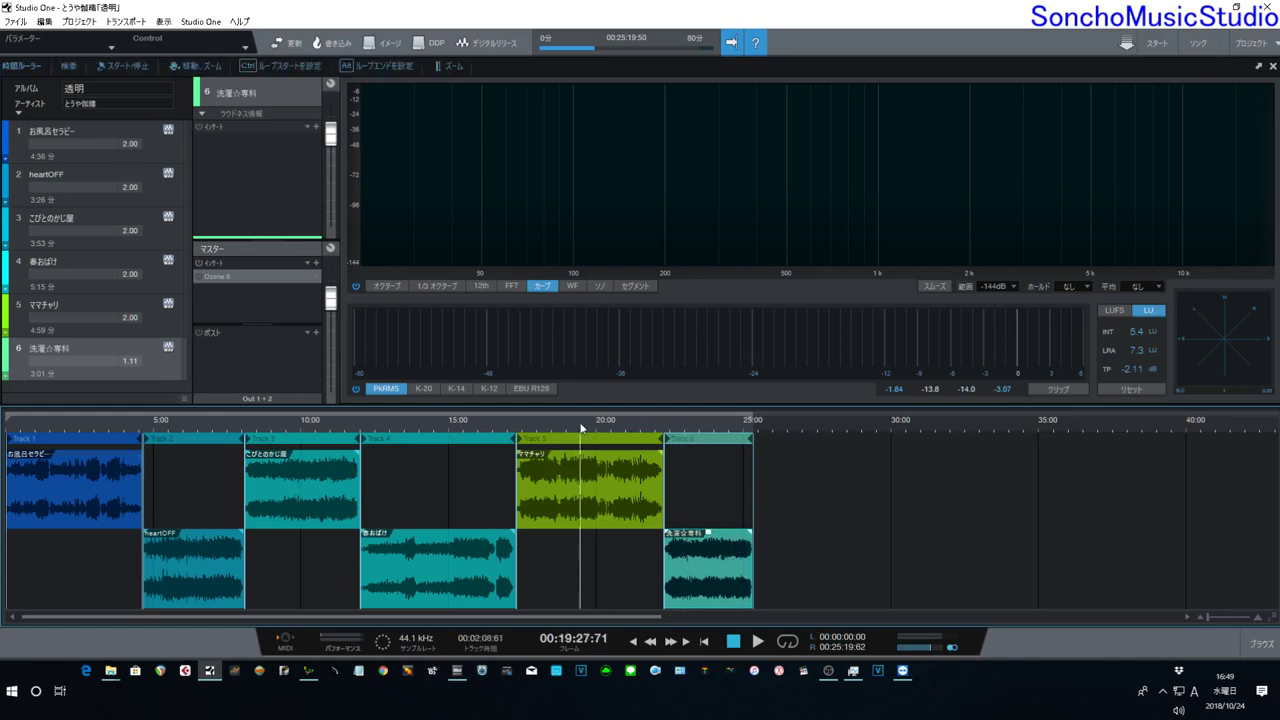
{"action": "key", "text": "space"}
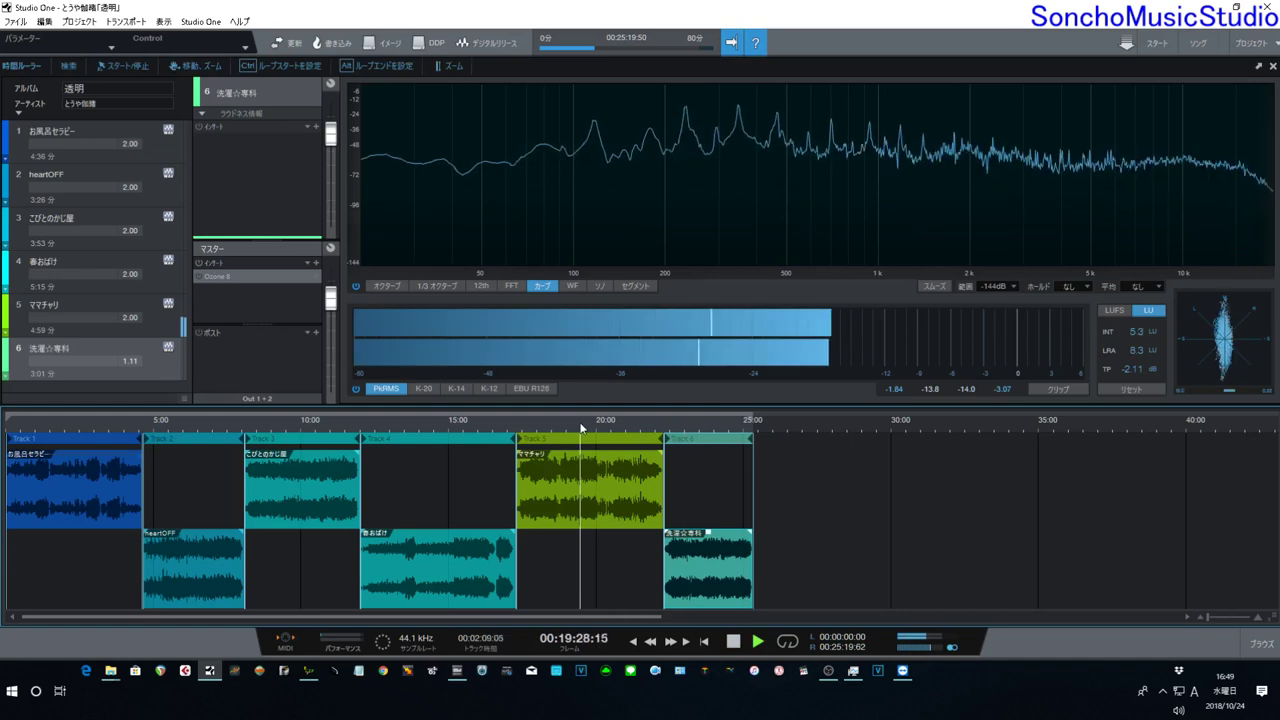
{"action": "left_click", "coordinate": [701, 430]}
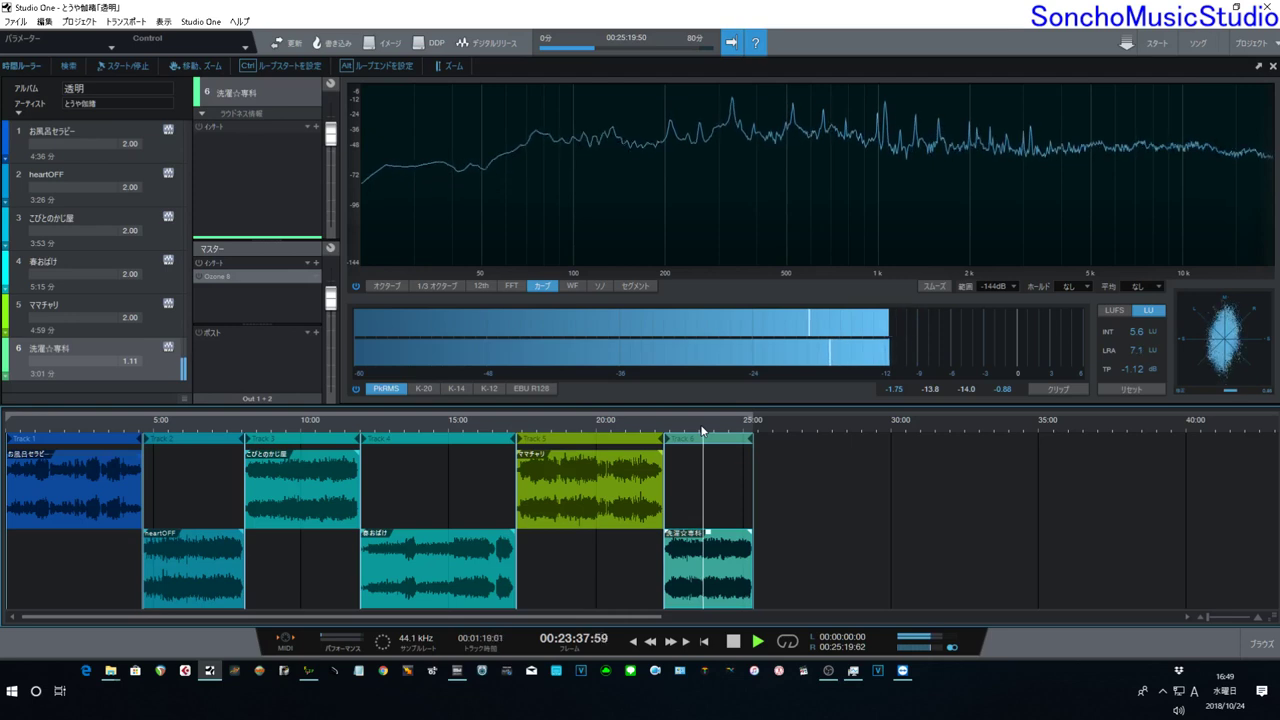
{"action": "key", "text": "space"}
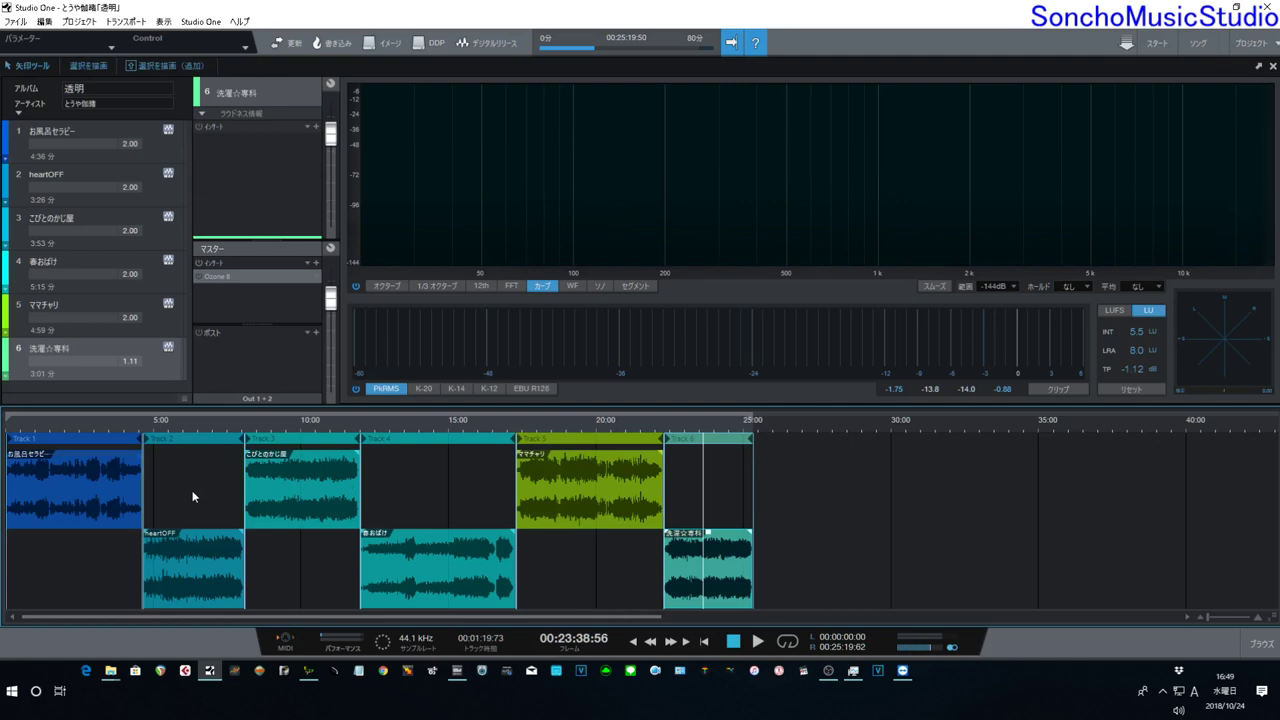
Play passages of the sixth, first and second tracks to check their levels on the meter
{"action": "key", "text": "space"}
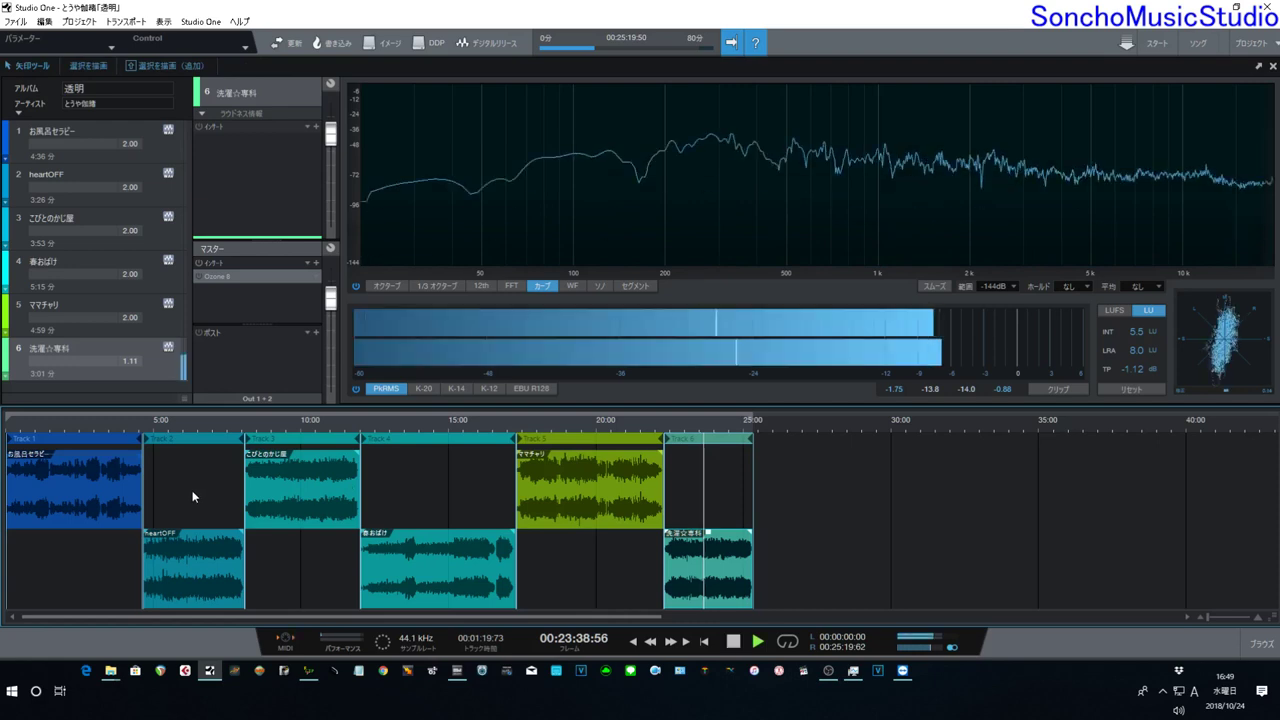
{"action": "left_click", "coordinate": [89, 419]}
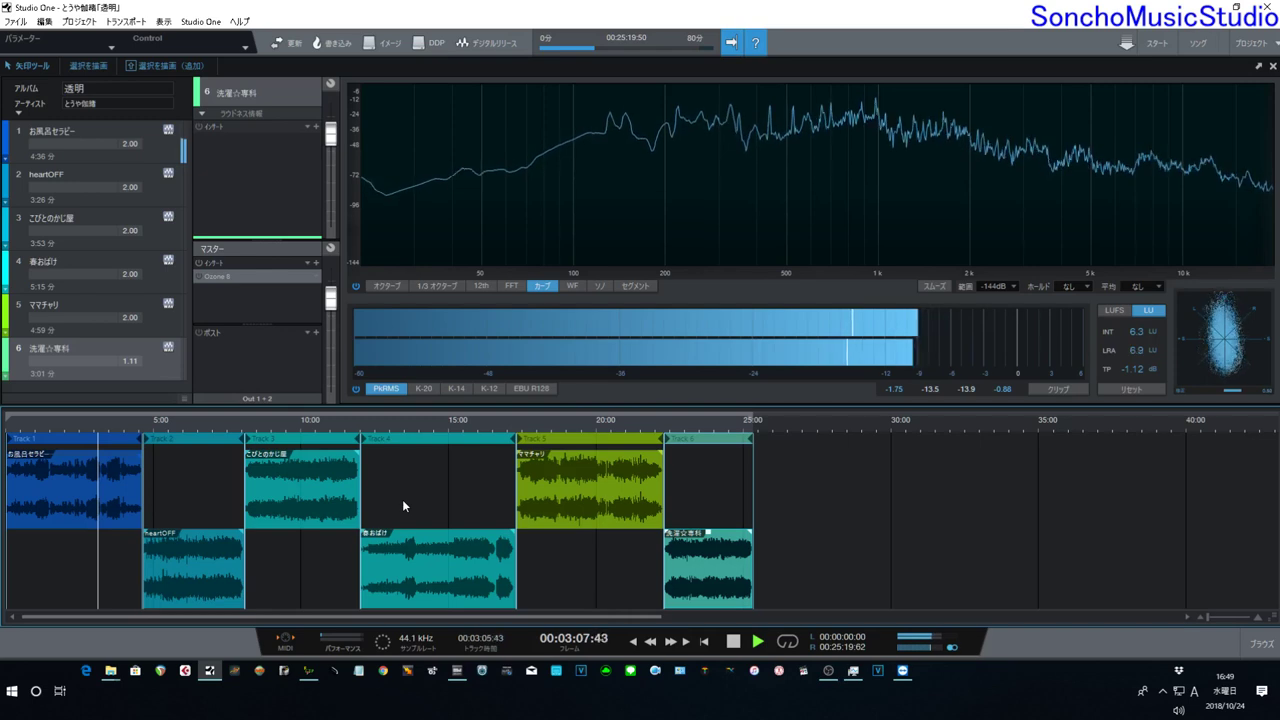
{"action": "left_click", "coordinate": [197, 422]}
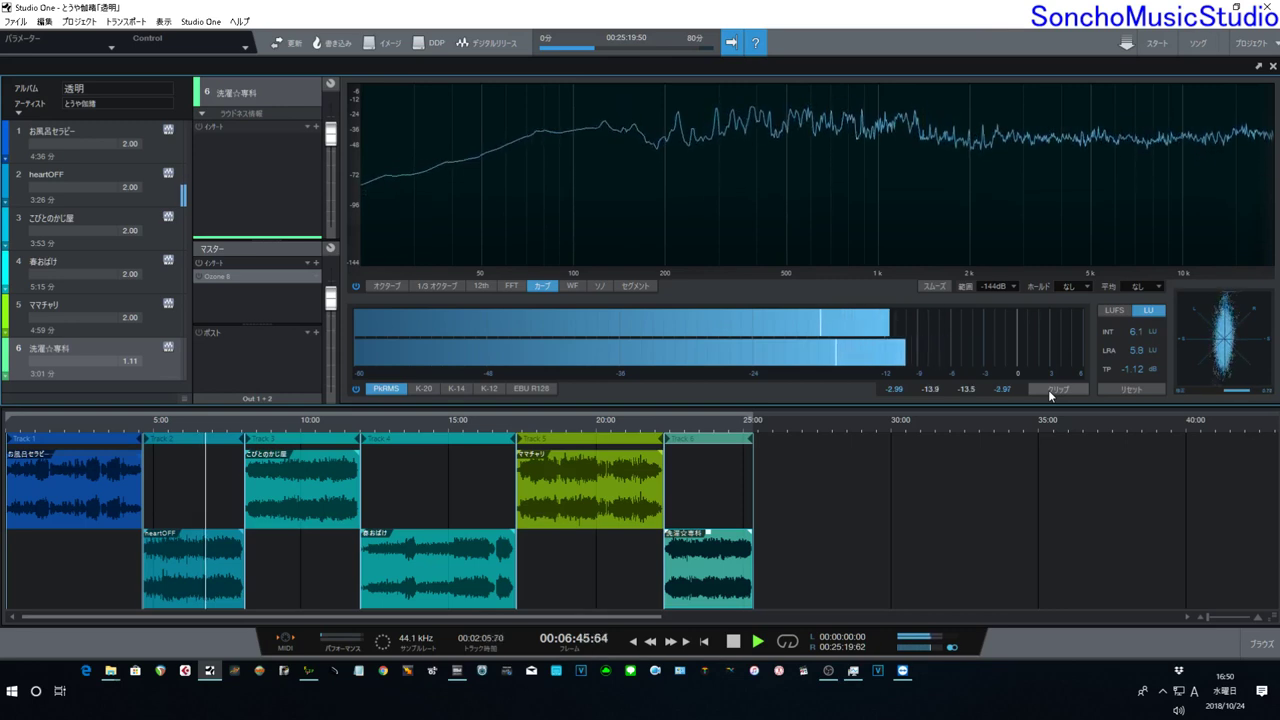
Try a hold length of 15 s on the Peak/RMS level meter, and set it to 2 s
{"action": "right_click", "coordinate": [1015, 353]}
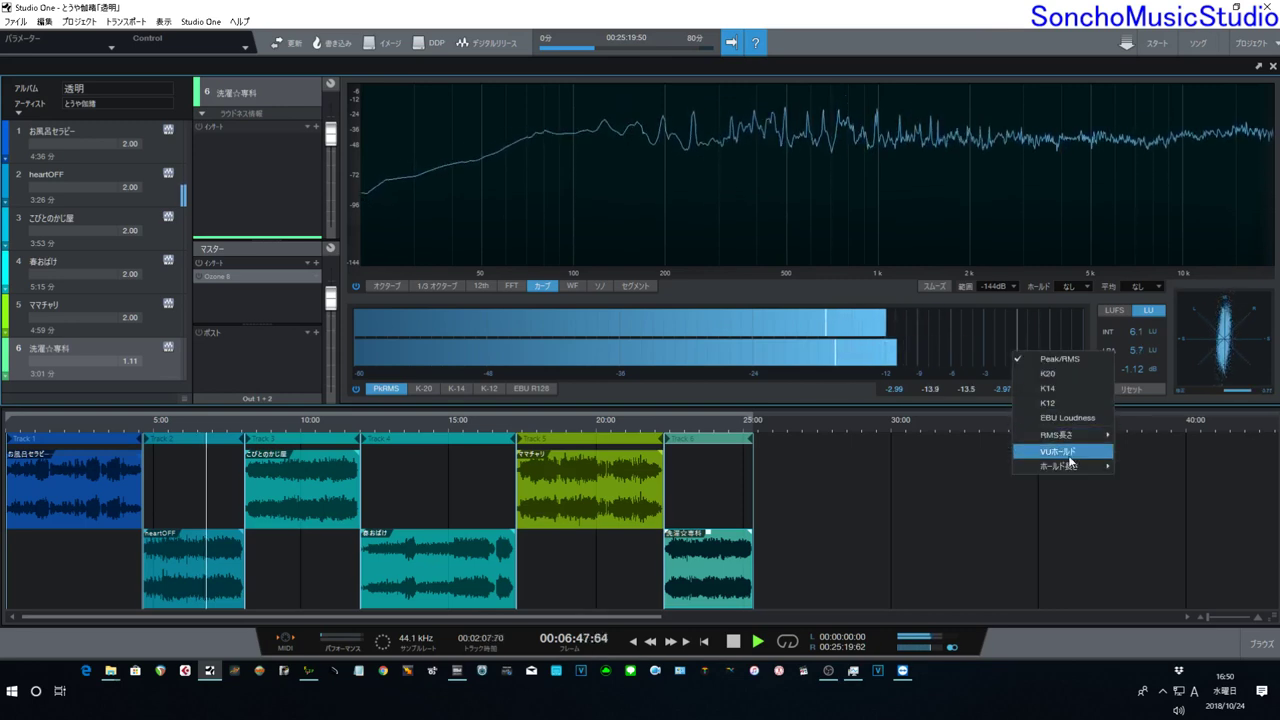
{"action": "mouse_move", "coordinate": [1062, 466]}
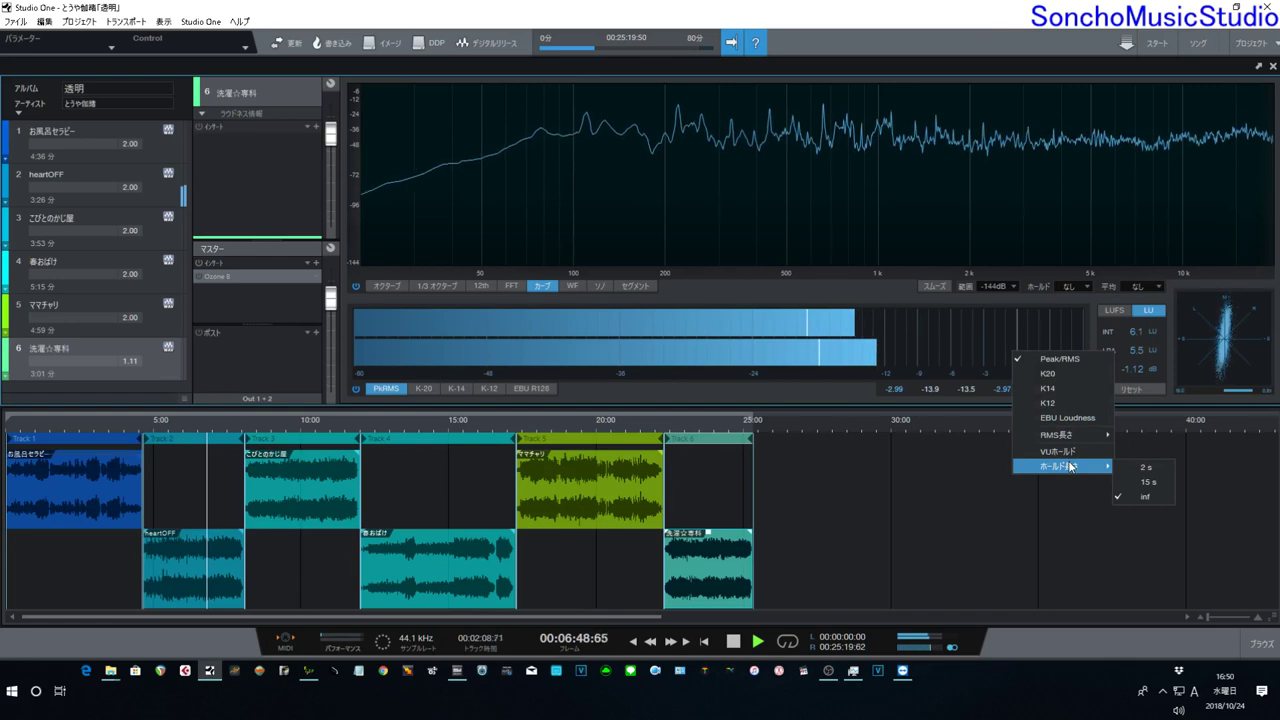
{"action": "left_click", "coordinate": [1139, 482]}
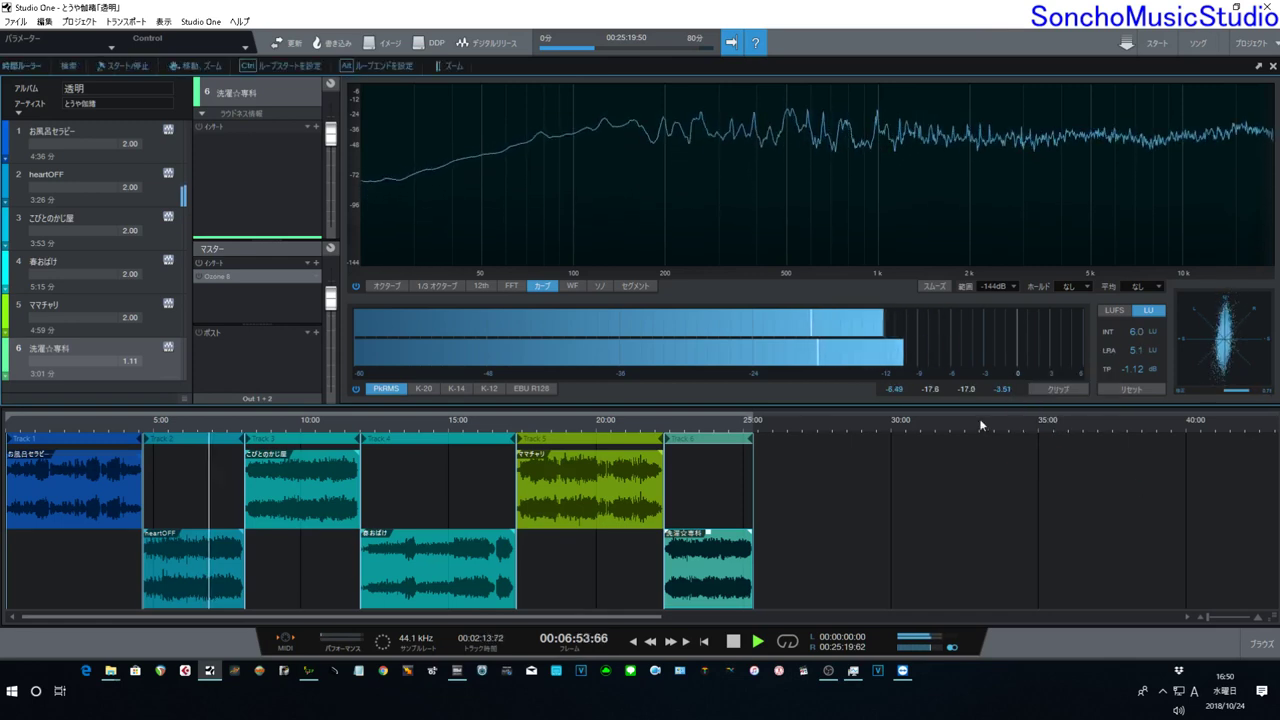
{"action": "right_click", "coordinate": [1037, 363]}
{"action": "mouse_move", "coordinate": [1092, 476]}
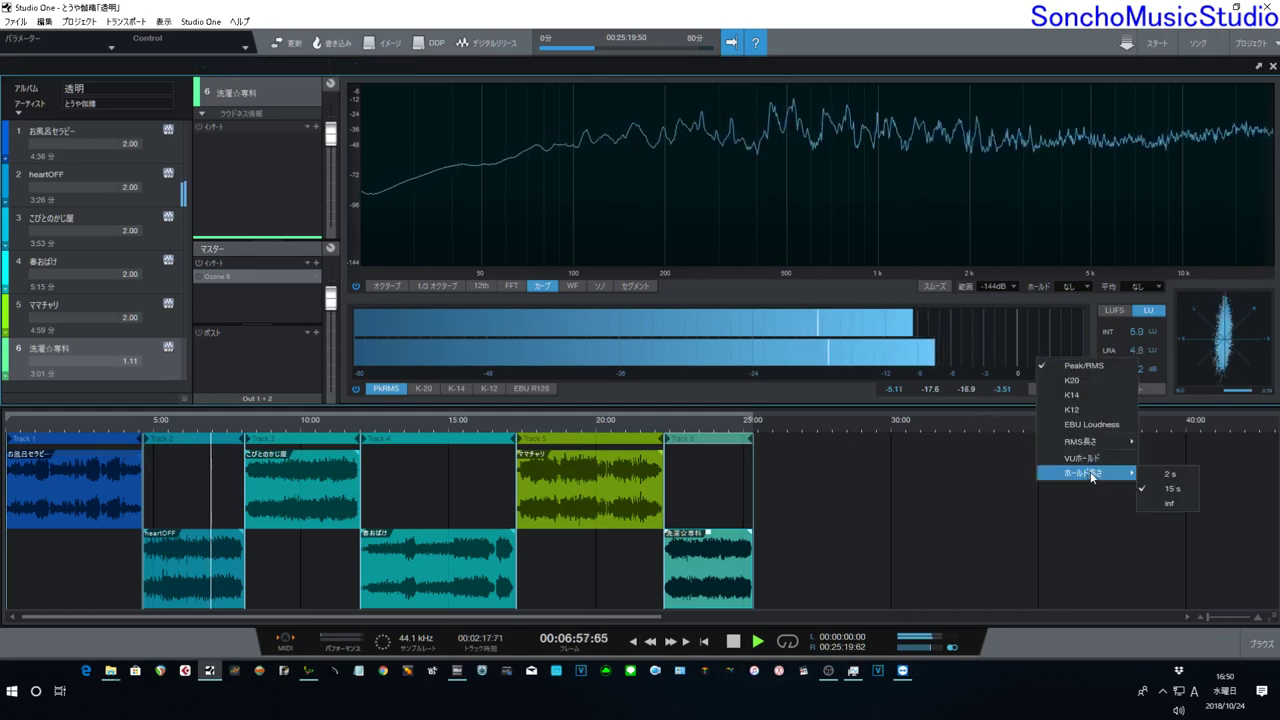
{"action": "left_click", "coordinate": [1147, 476]}
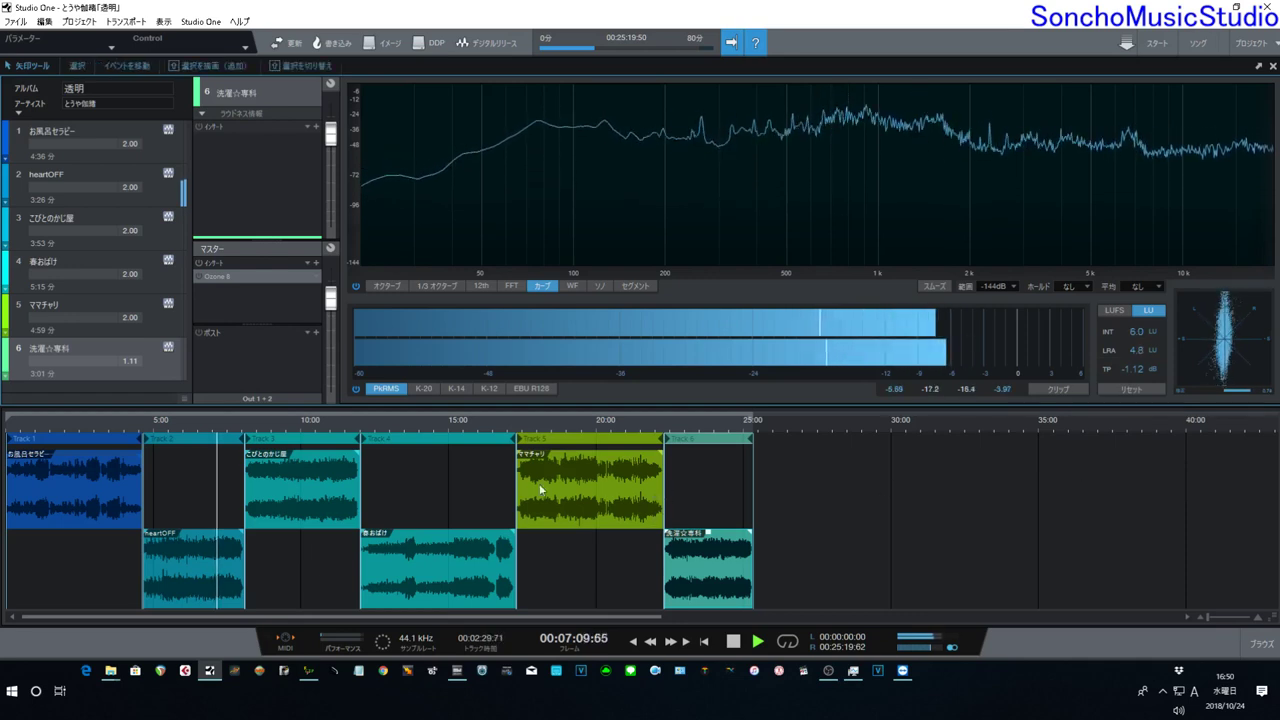
Play passages of the third, fourth and fifth tracks to compare their RMS levels on the meter
{"action": "left_click", "coordinate": [322, 424]}
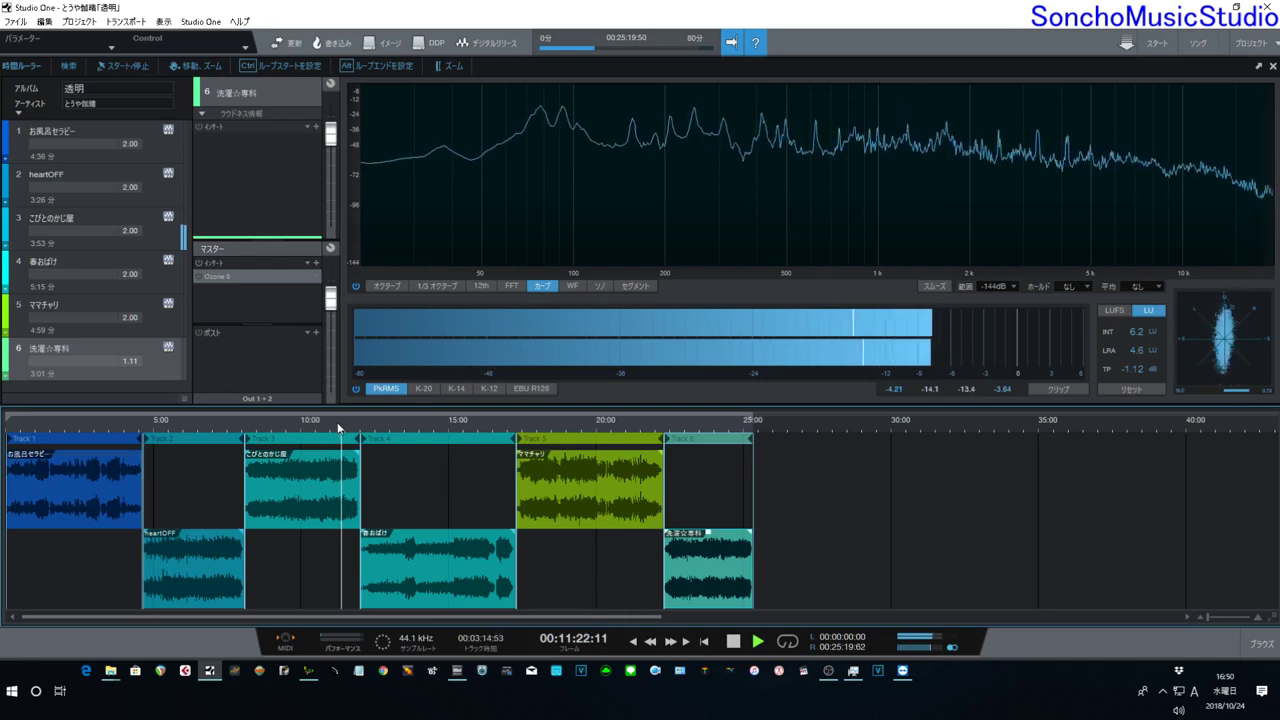
{"action": "left_click", "coordinate": [472, 418]}
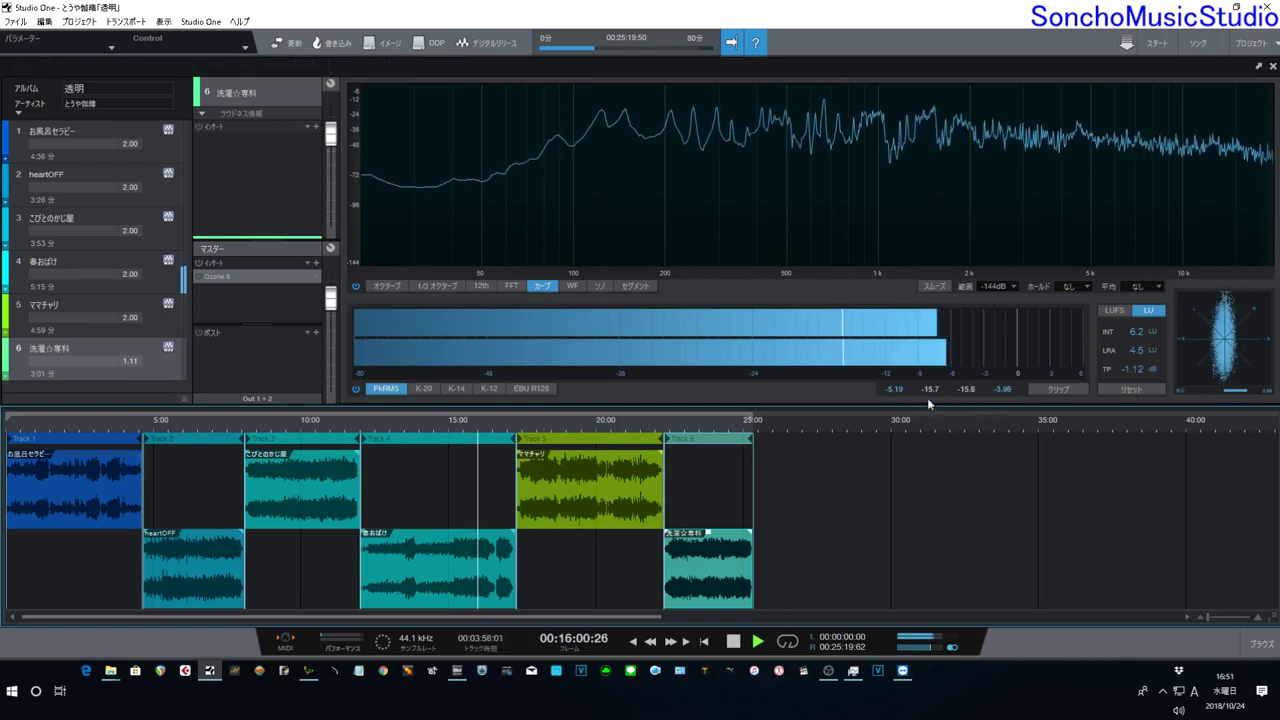
{"action": "left_click", "coordinate": [571, 429]}
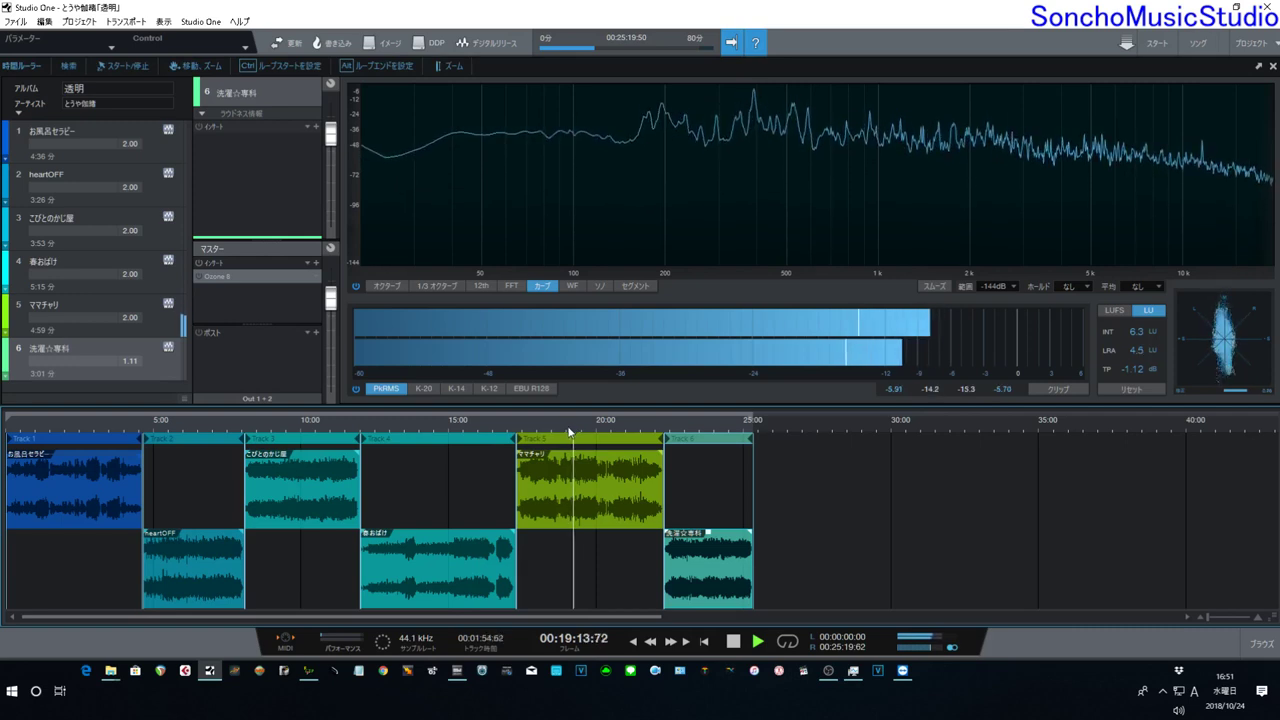
Play passages of the fifth and sixth tracks to compare their levels on the meter, and stop playback
{"action": "left_click", "coordinate": [540, 431]}
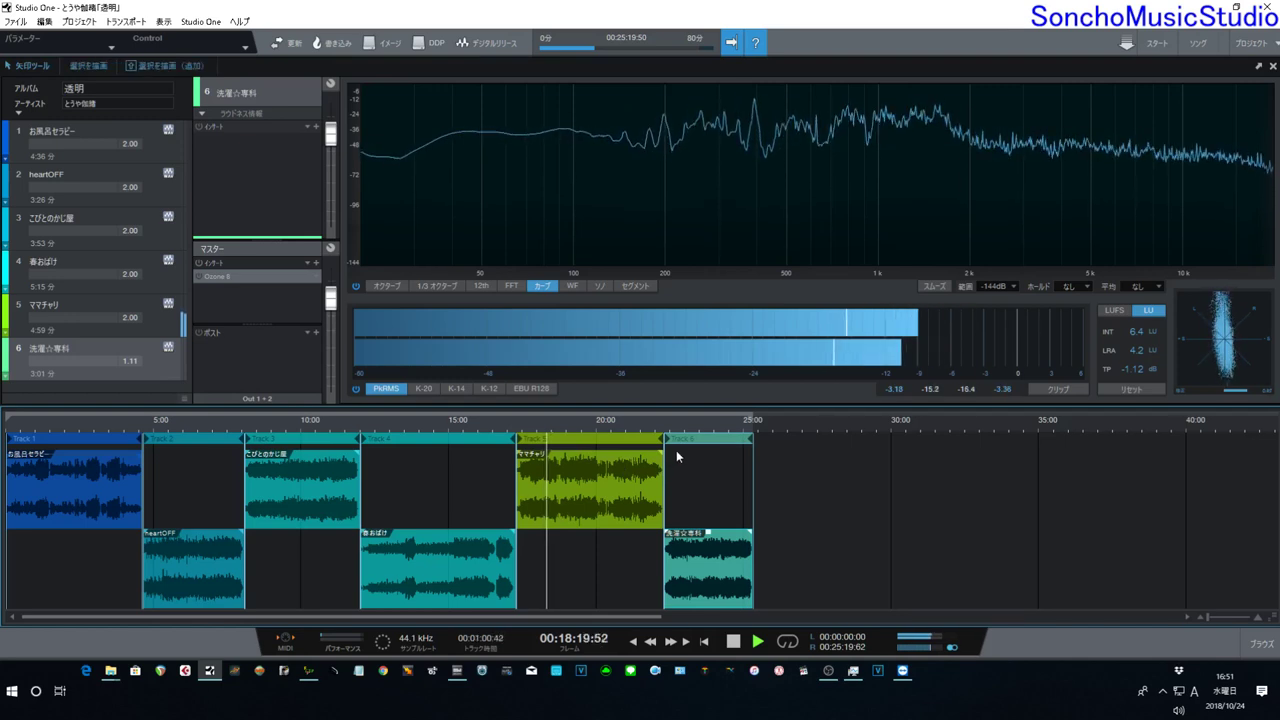
{"action": "left_click", "coordinate": [700, 424]}
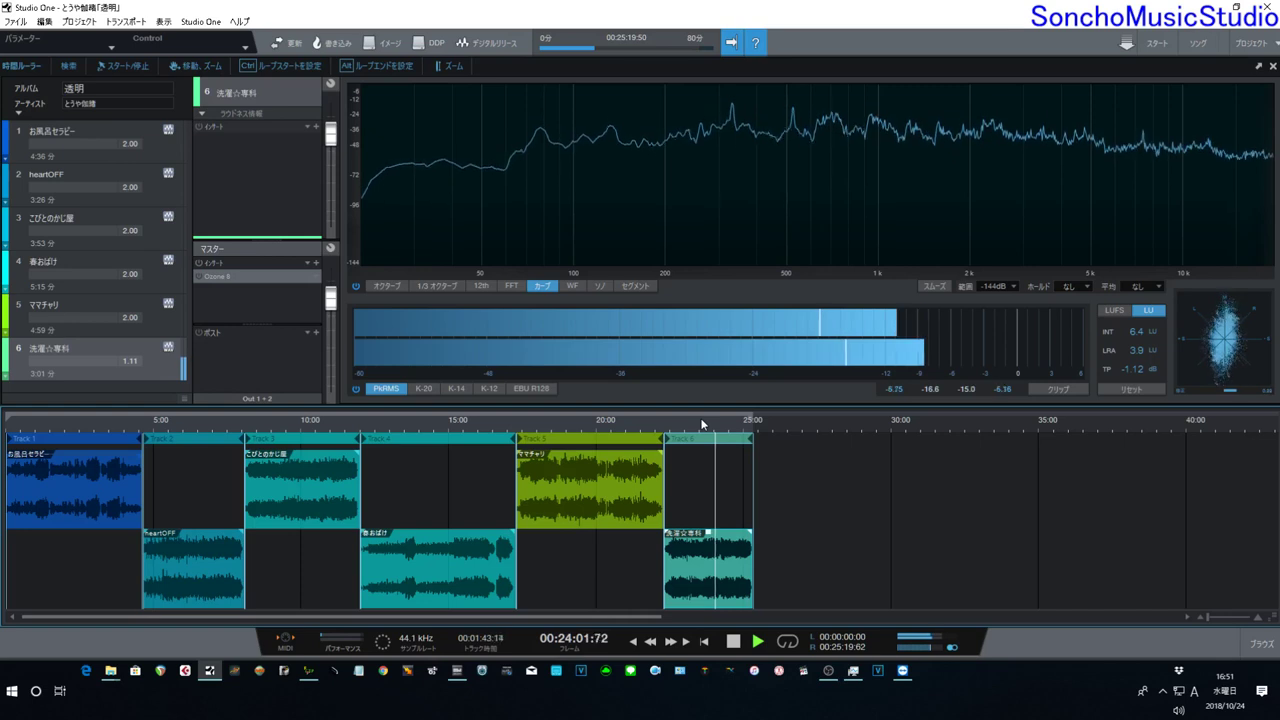
{"action": "left_click", "coordinate": [734, 645]}
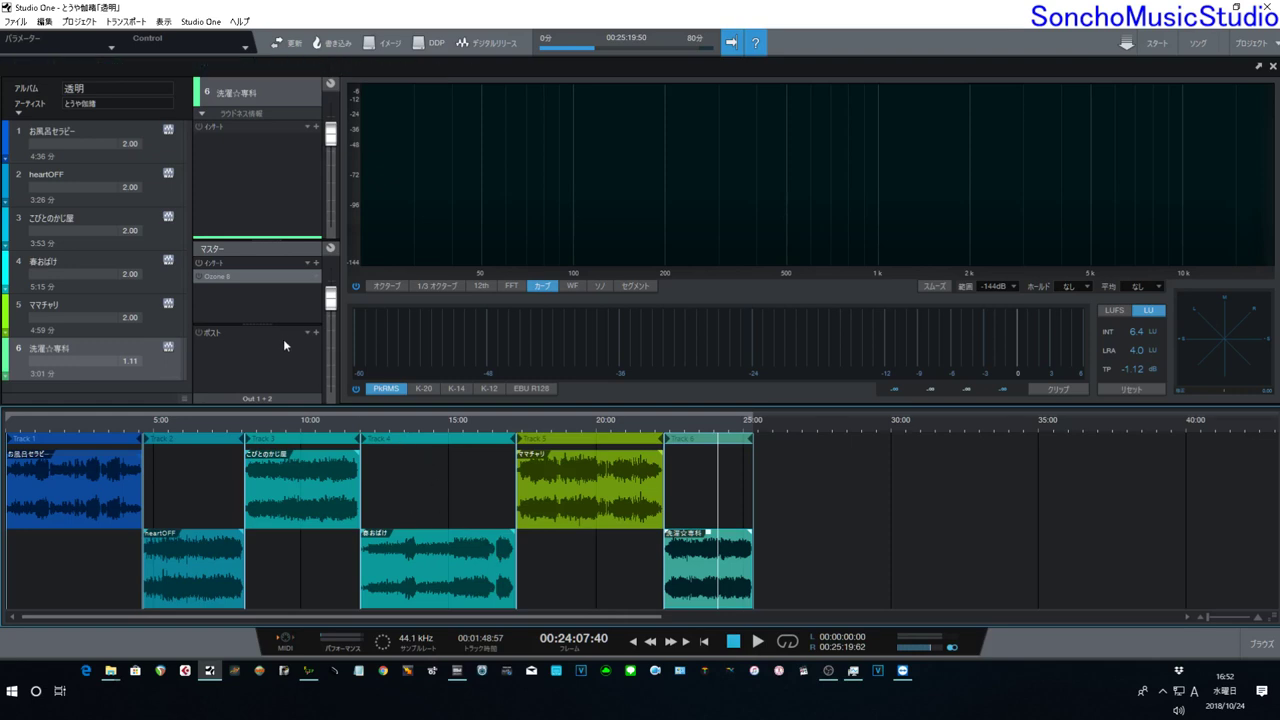
Enable Ozone 8 on the master insert, and check its Vintage EQ while playing a passage of the first track
{"action": "left_click", "coordinate": [203, 276]}
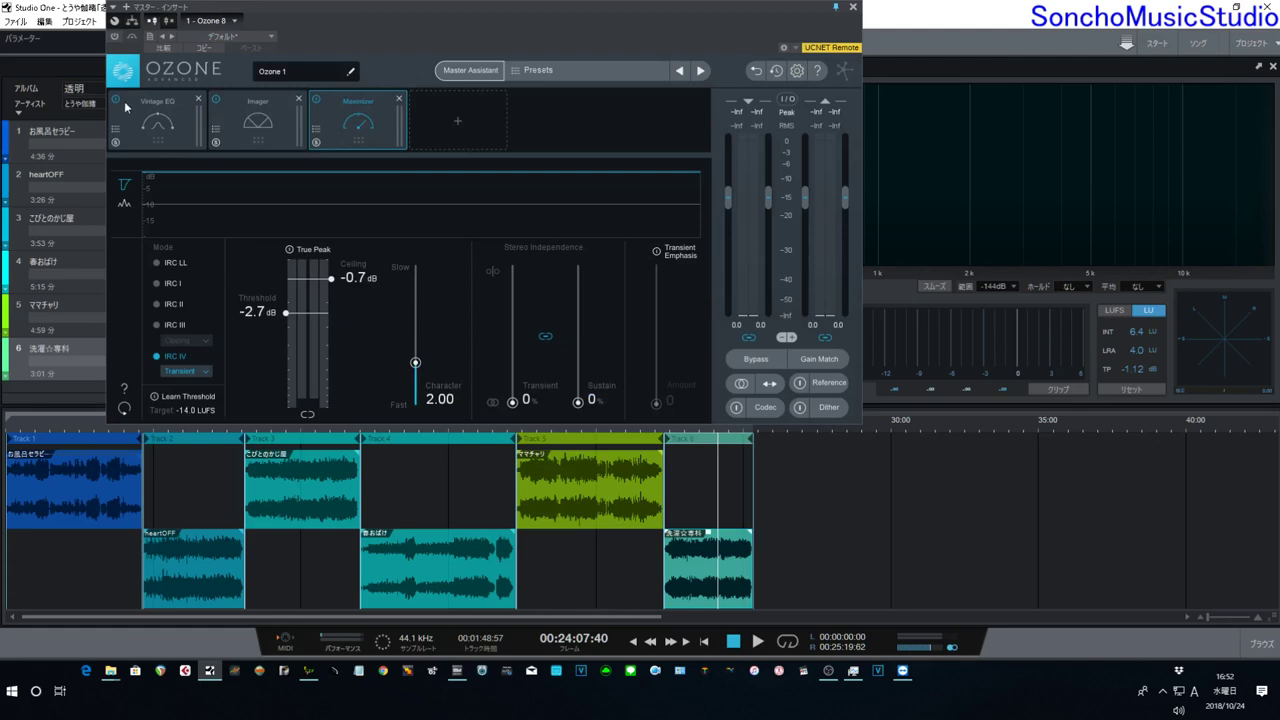
{"action": "left_click", "coordinate": [115, 37]}
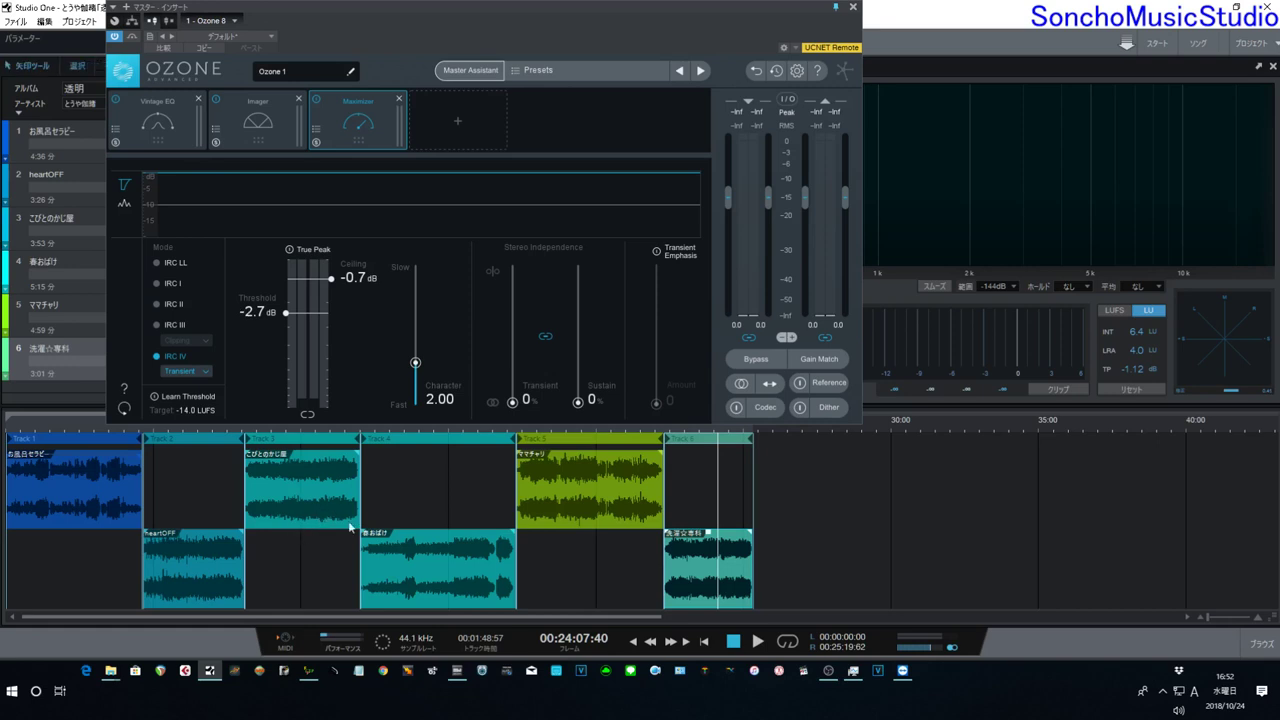
{"action": "left_click", "coordinate": [82, 429]}
{"action": "key", "text": "space"}
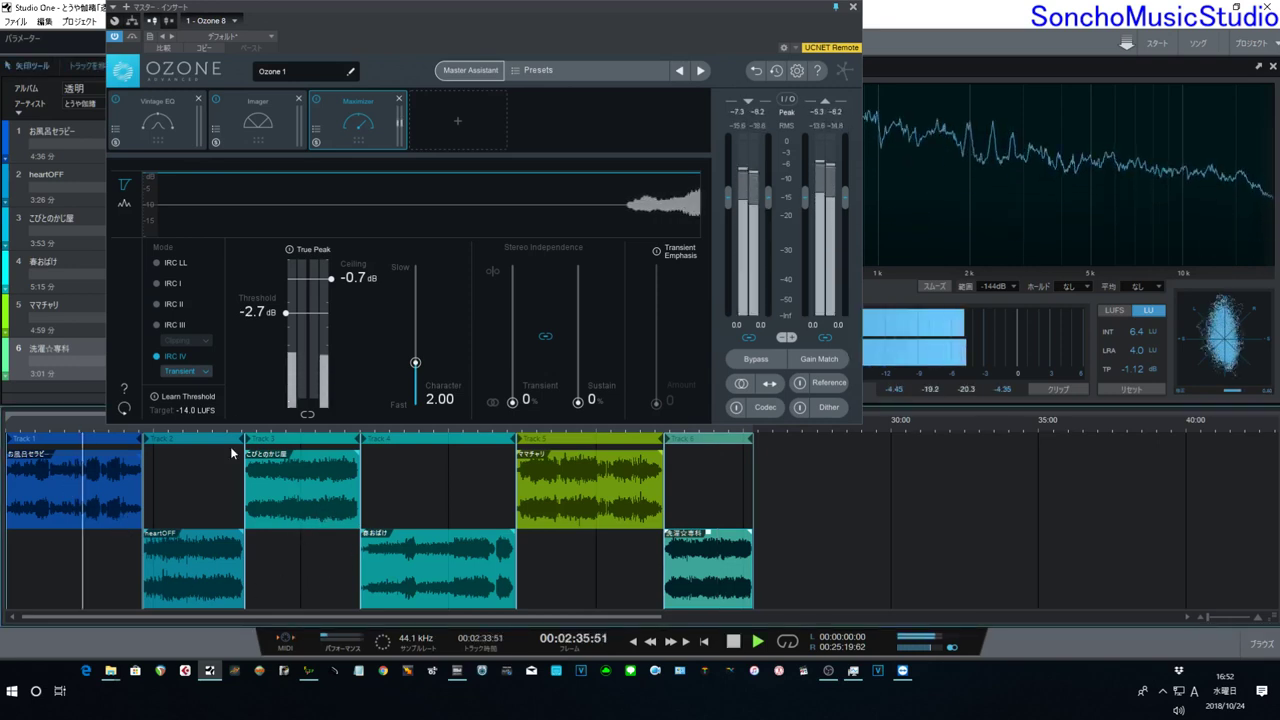
{"action": "left_click", "coordinate": [157, 120]}
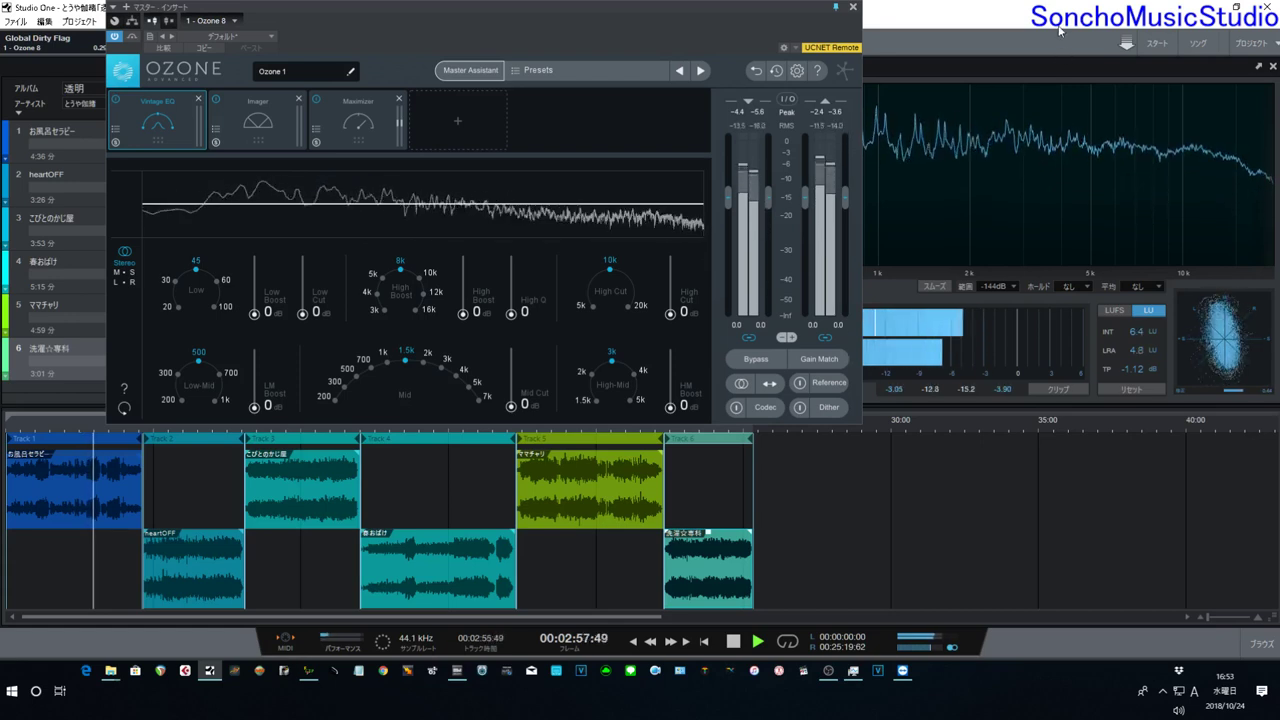
{"action": "left_click", "coordinate": [853, 9]}
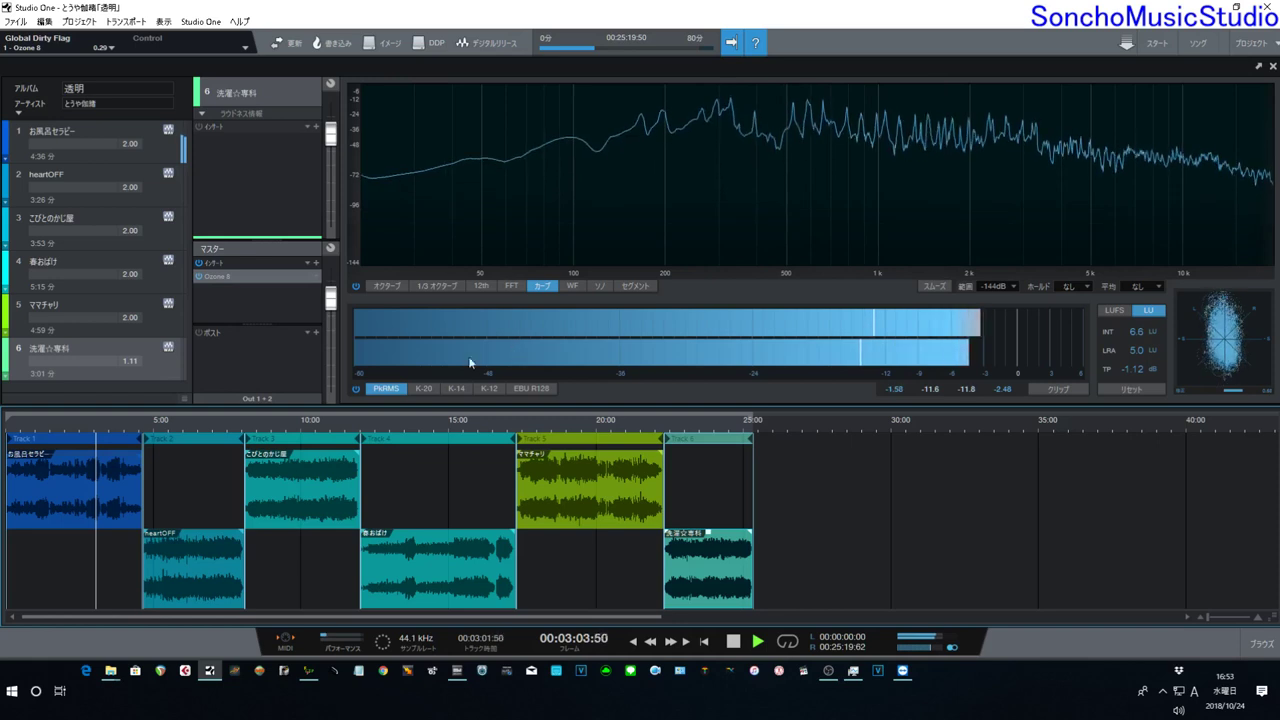
Play passages of the second through sixth tracks with Ozone 8 active to compare their levels, and stop playback
{"action": "left_click", "coordinate": [203, 420]}
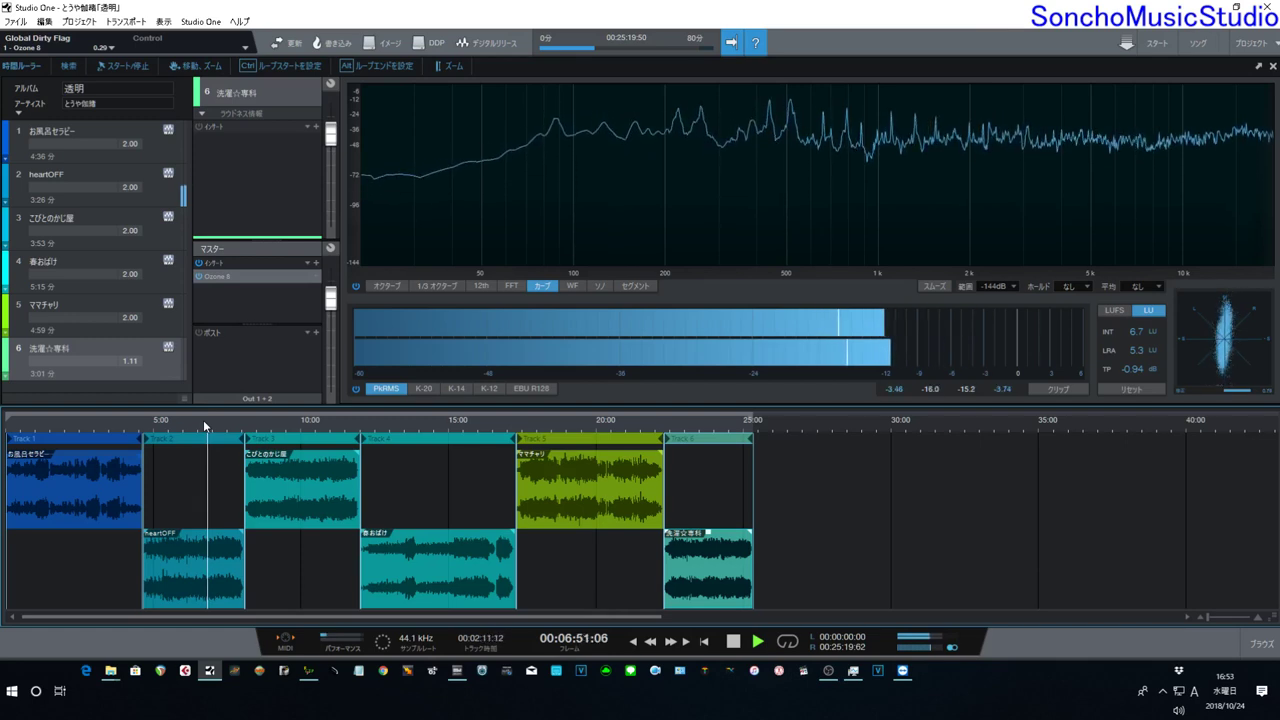
{"action": "left_click", "coordinate": [290, 422]}
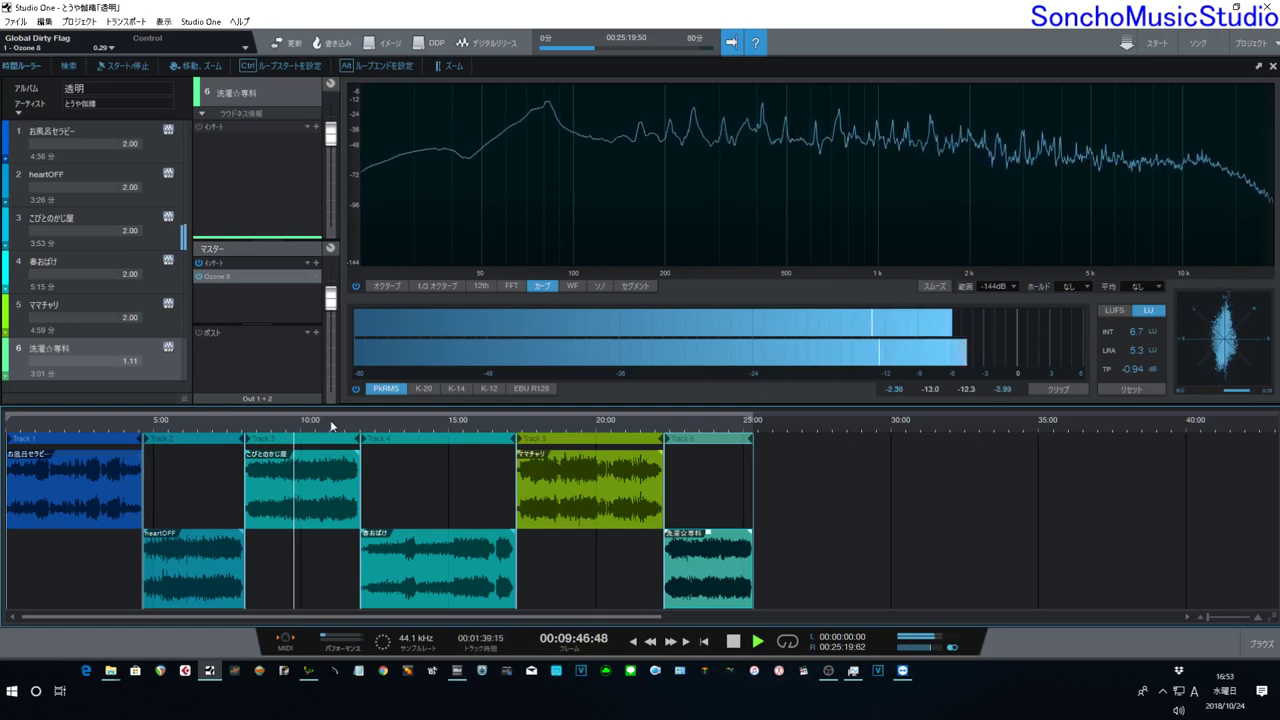
{"action": "left_click", "coordinate": [331, 425]}
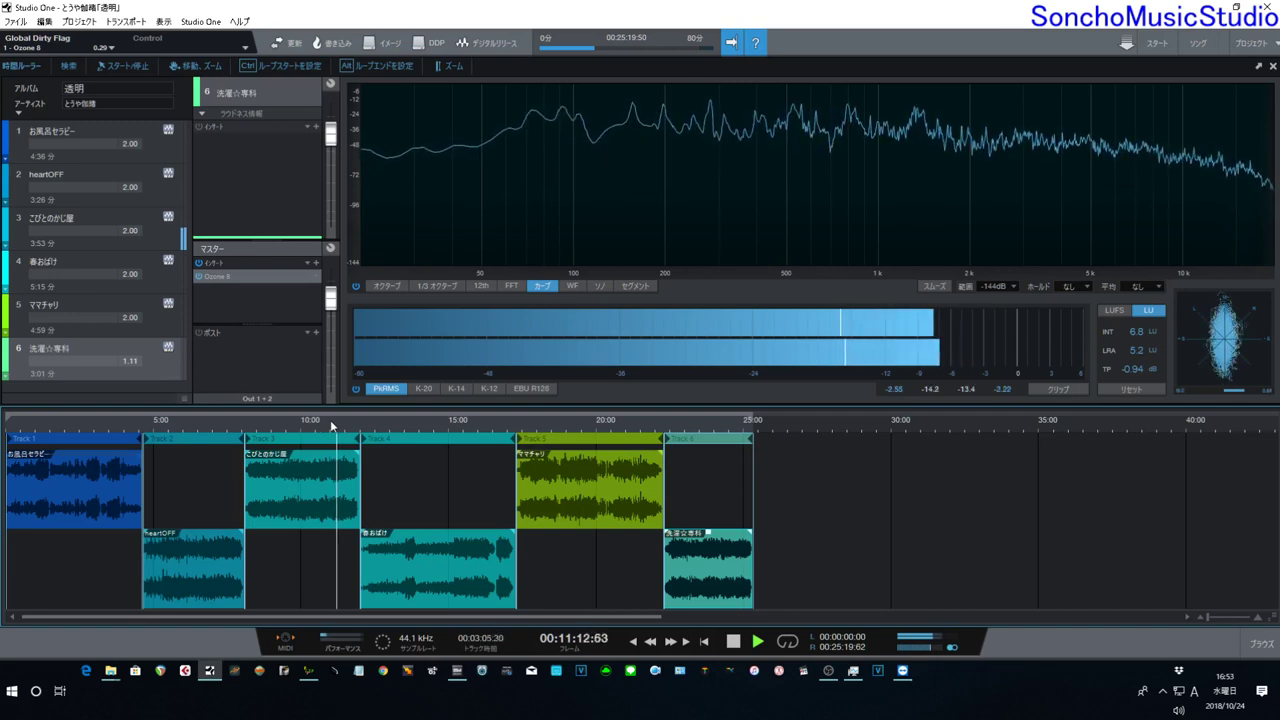
{"action": "left_click", "coordinate": [407, 420]}
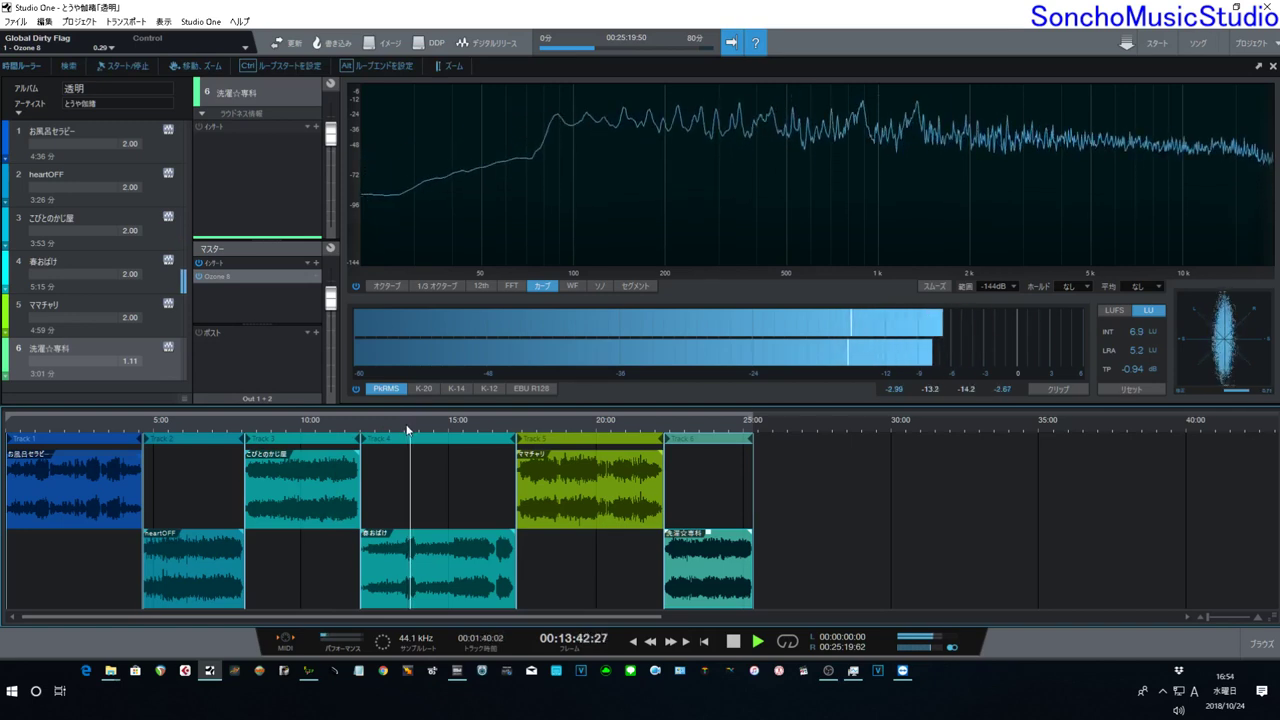
{"action": "left_click", "coordinate": [470, 424]}
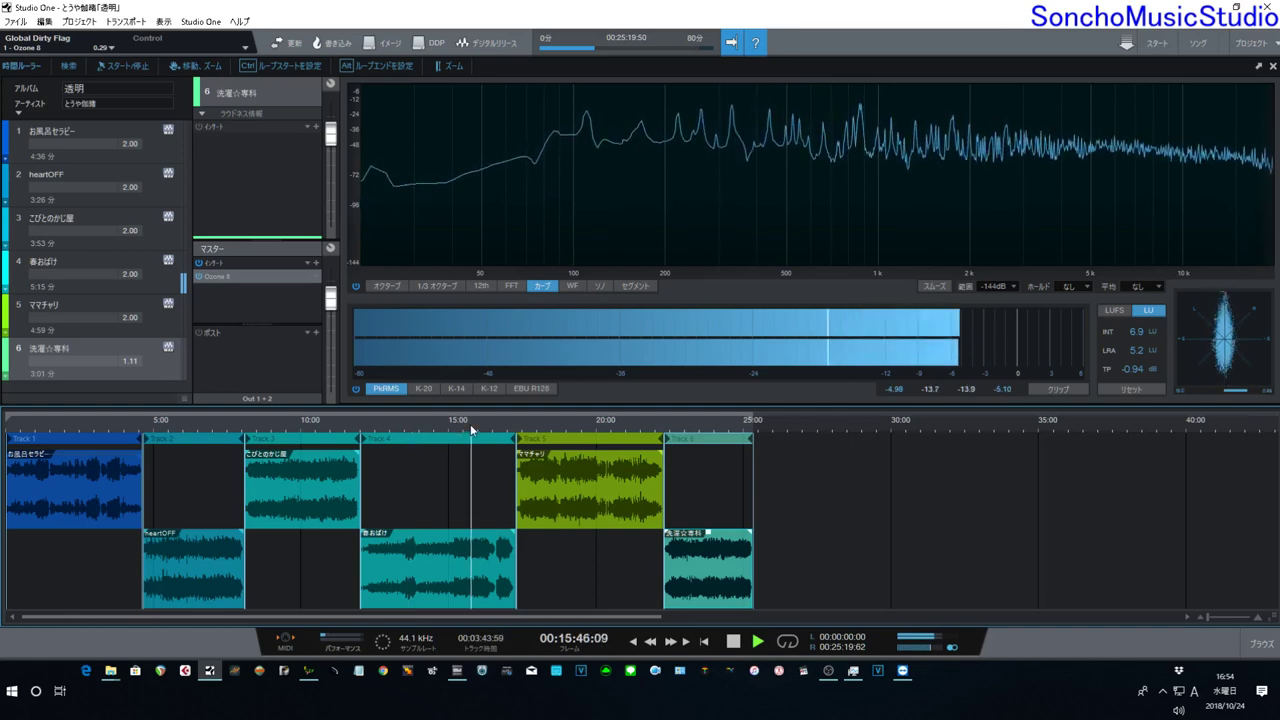
{"action": "left_click", "coordinate": [542, 417]}
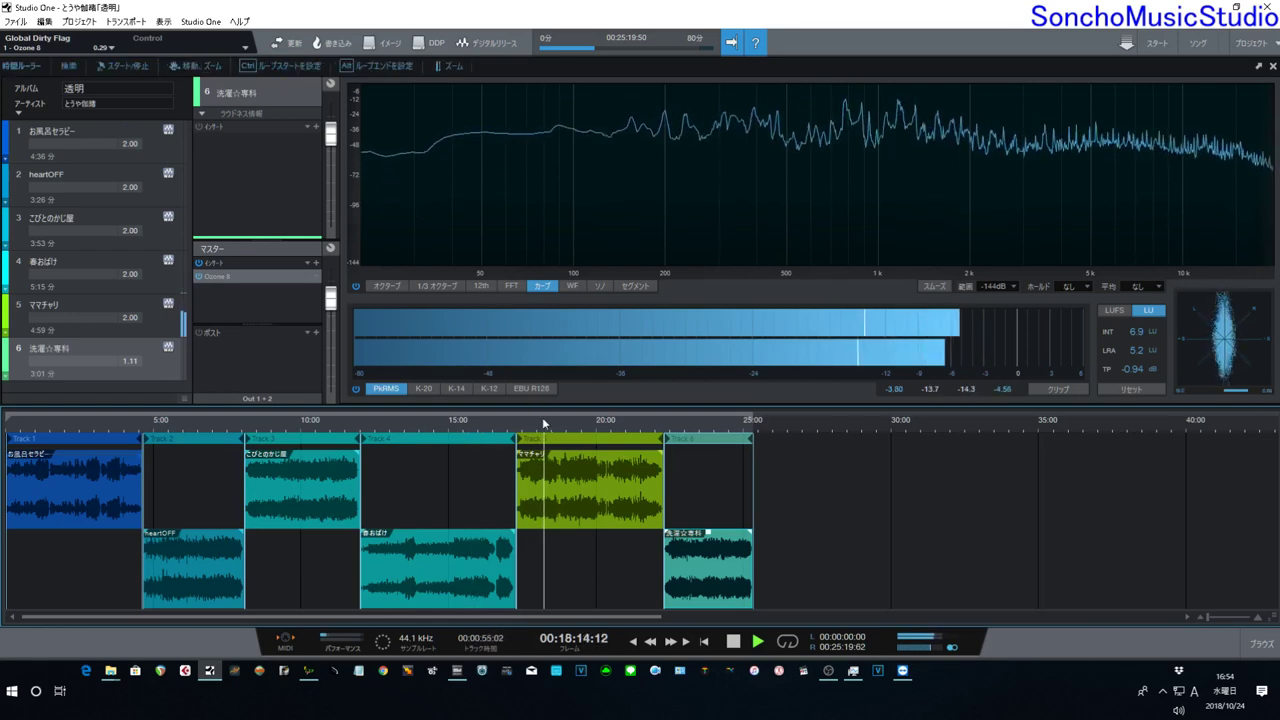
{"action": "left_click", "coordinate": [687, 420]}
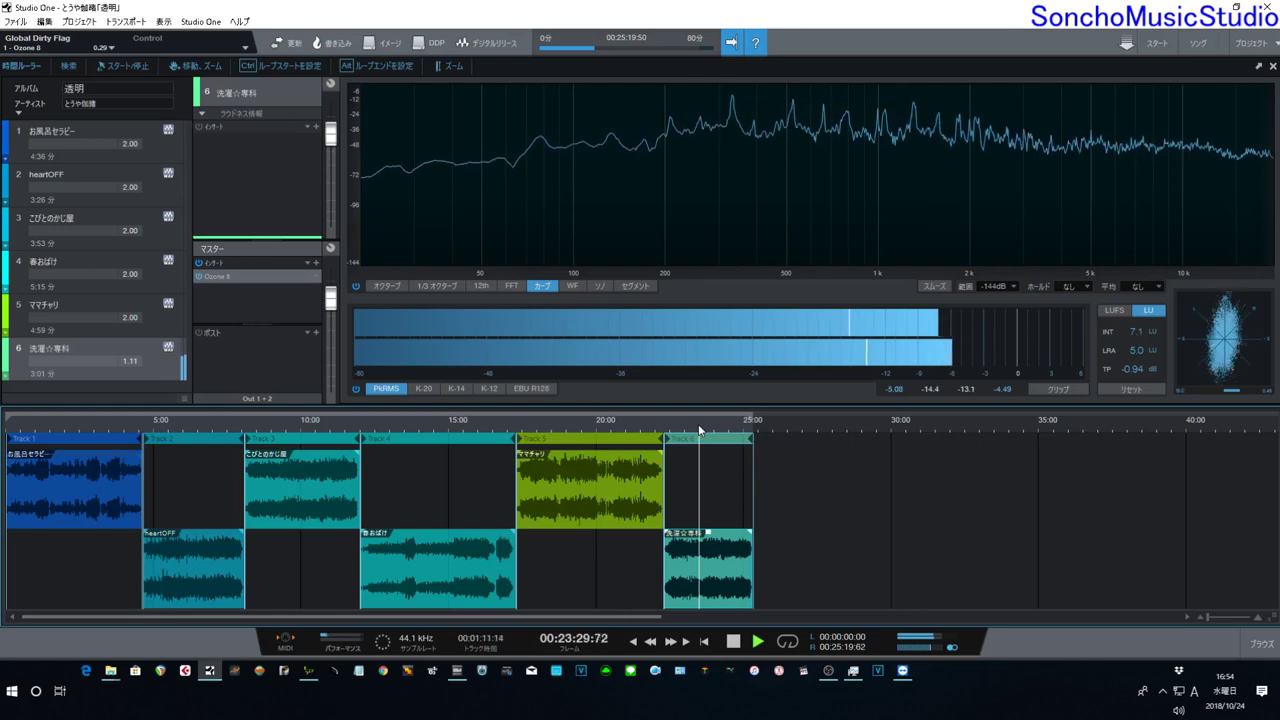
{"action": "left_click", "coordinate": [735, 642]}
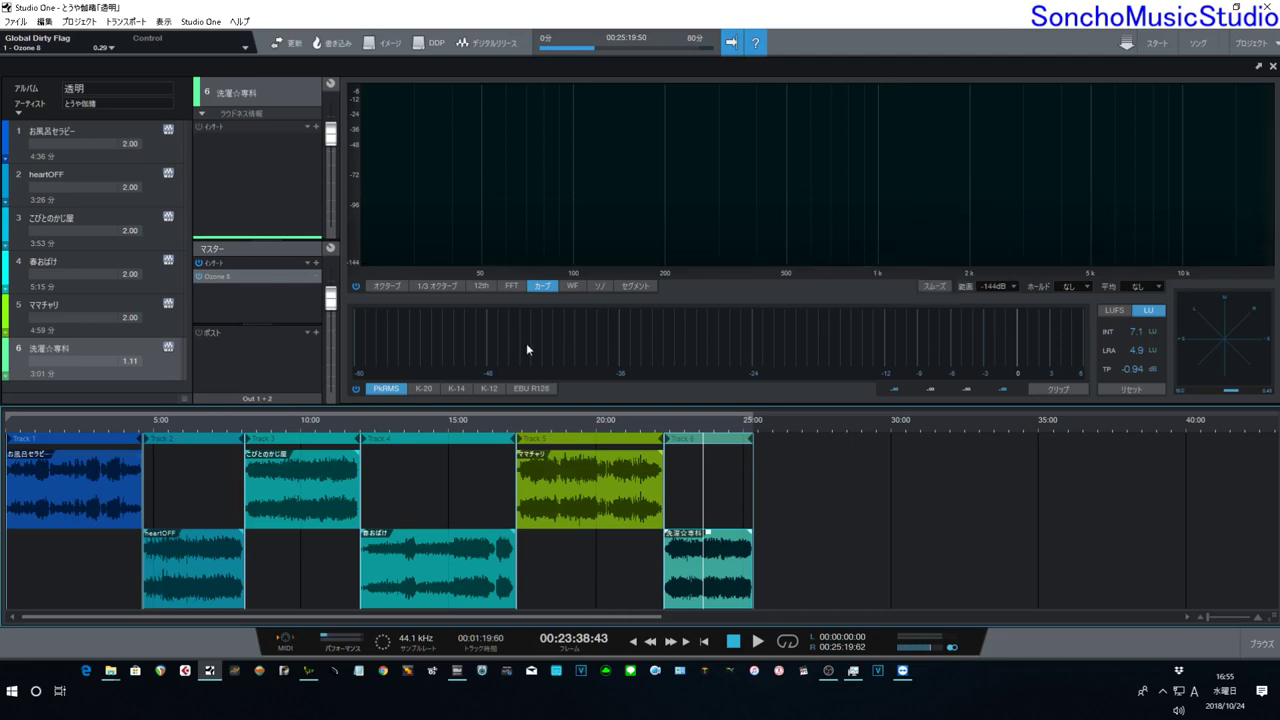
Show the Maximizer module of Ozone 8 on the master, and play passages of the sixth, third and fifth tracks through it
{"action": "double_click", "coordinate": [209, 278]}
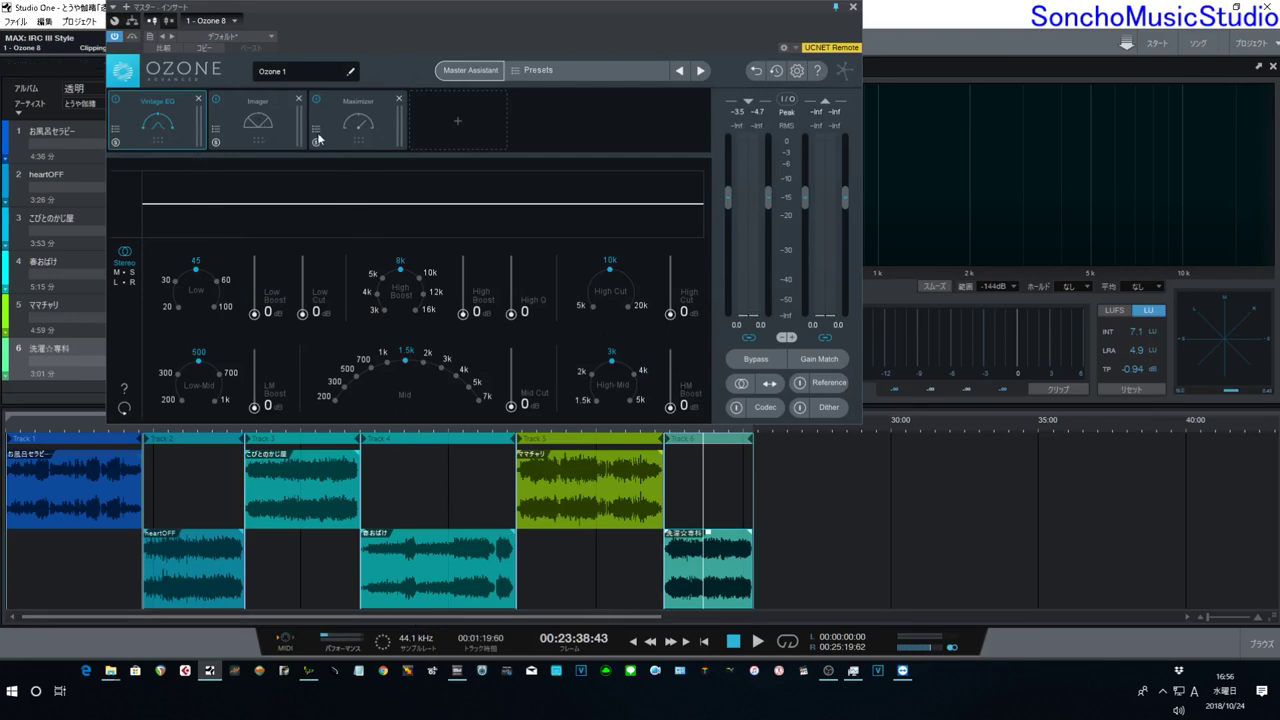
{"action": "left_click", "coordinate": [361, 130]}
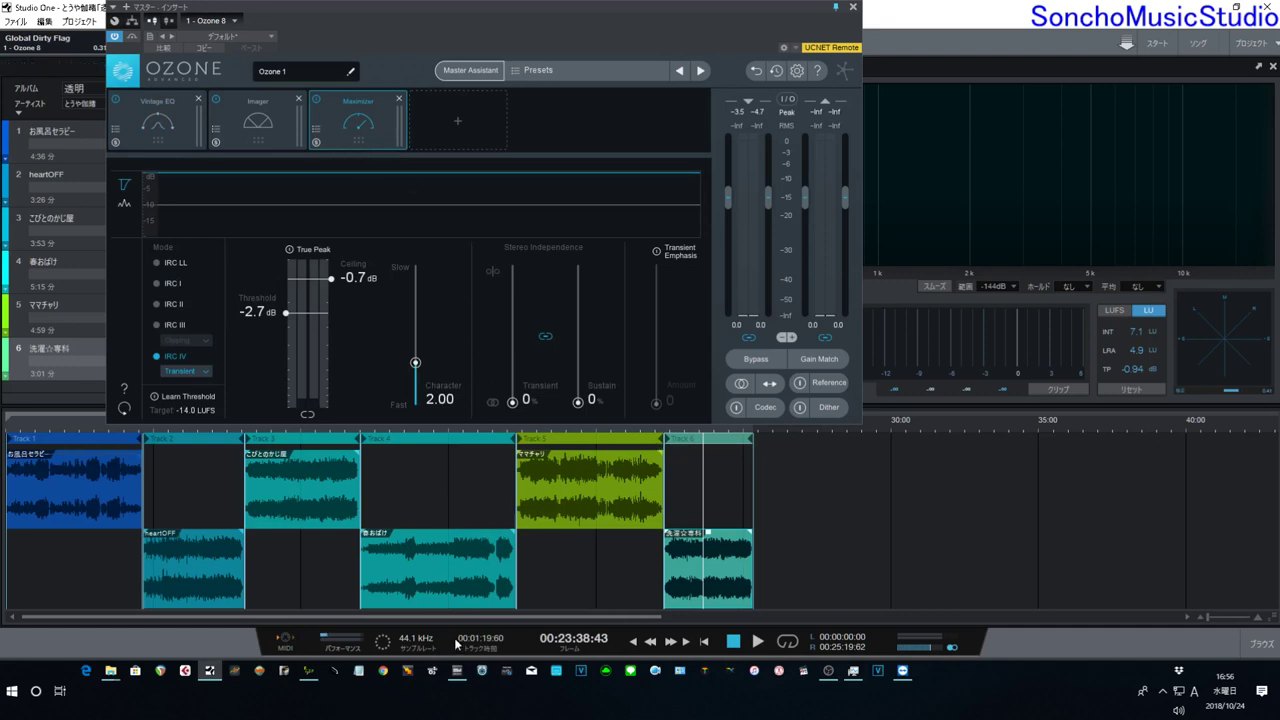
{"action": "left_click", "coordinate": [764, 642]}
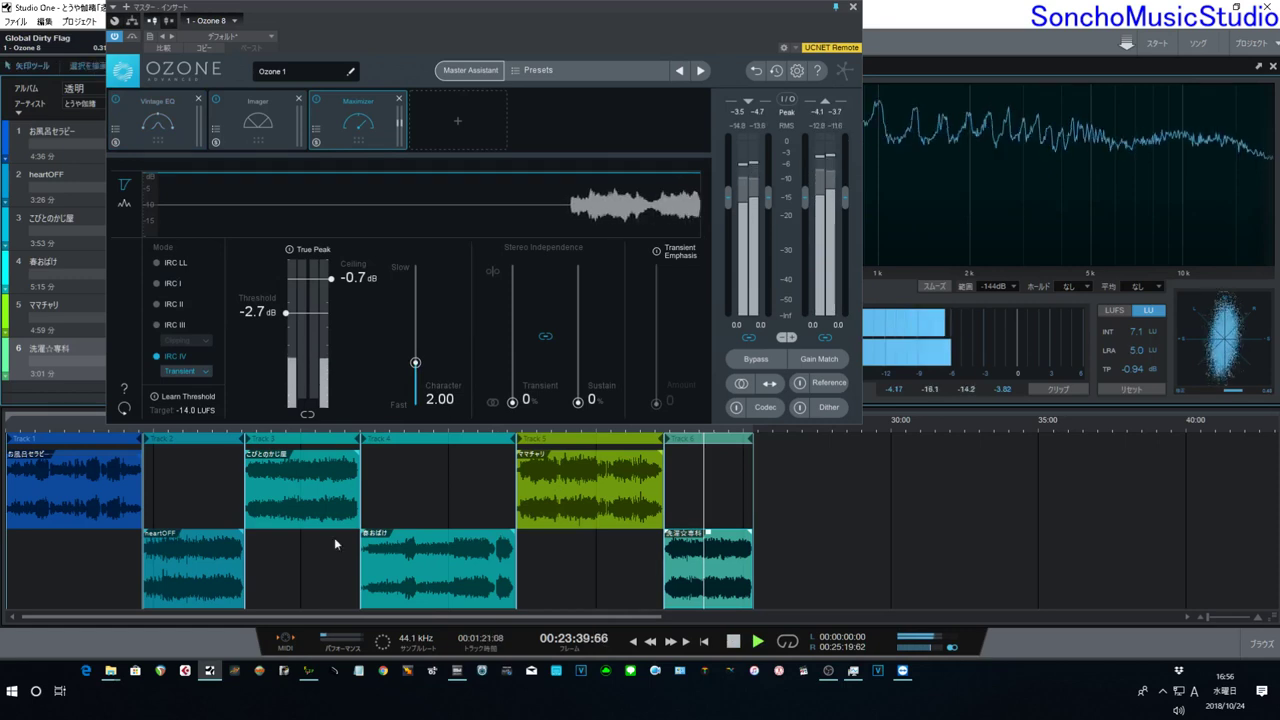
{"action": "left_click", "coordinate": [314, 583]}
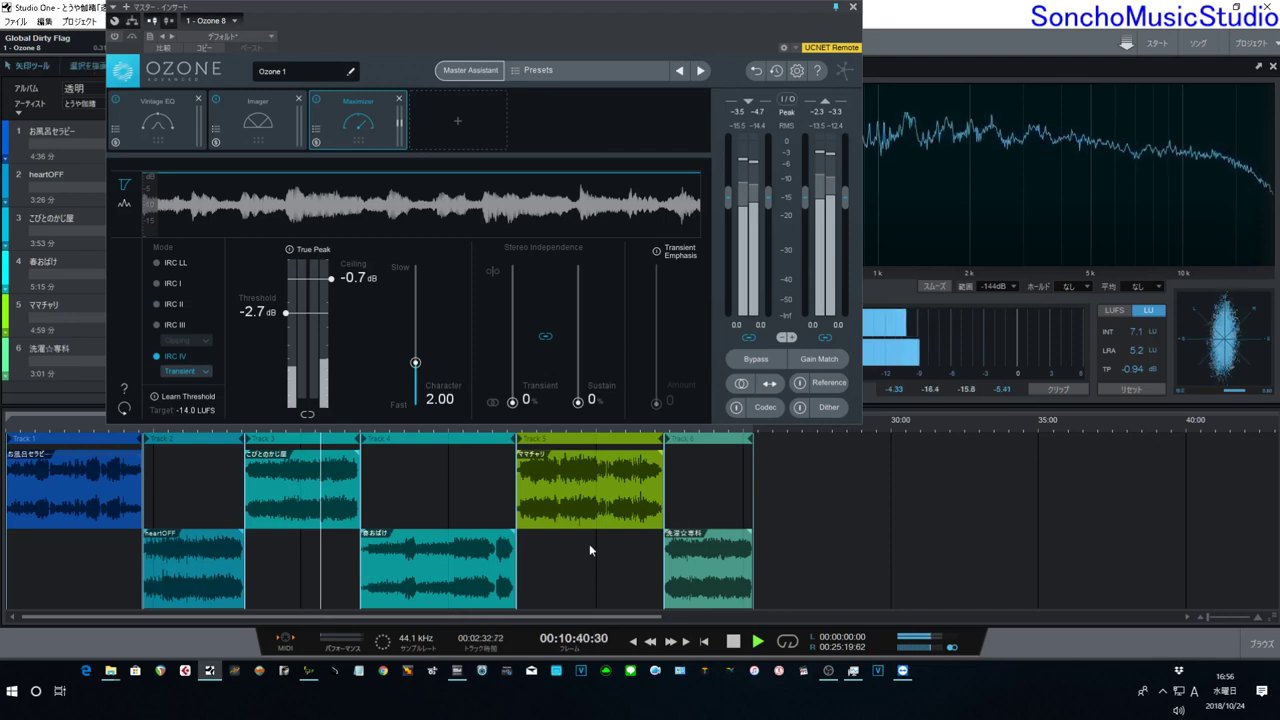
{"action": "left_click", "coordinate": [578, 568]}
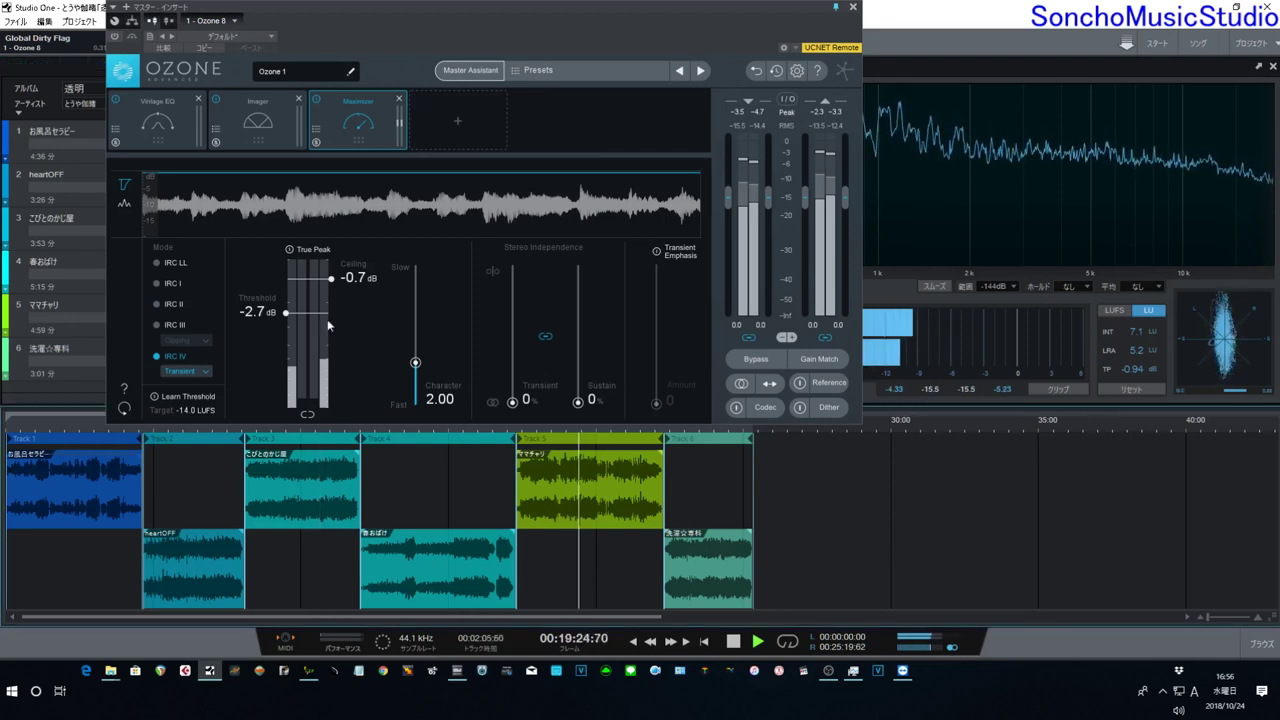
Compare the sound with Ozone 8 on and off while playing passages of the fifth, third and second tracks
{"action": "left_click", "coordinate": [116, 21]}
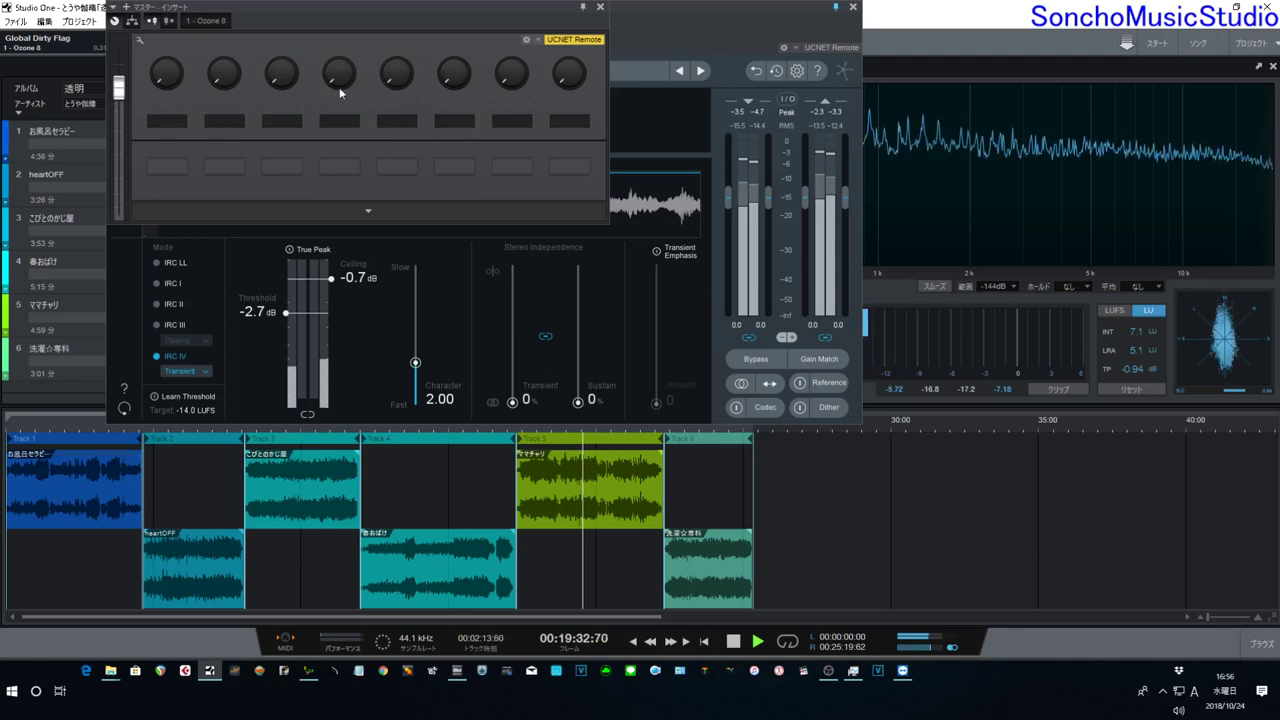
{"action": "left_click", "coordinate": [600, 8]}
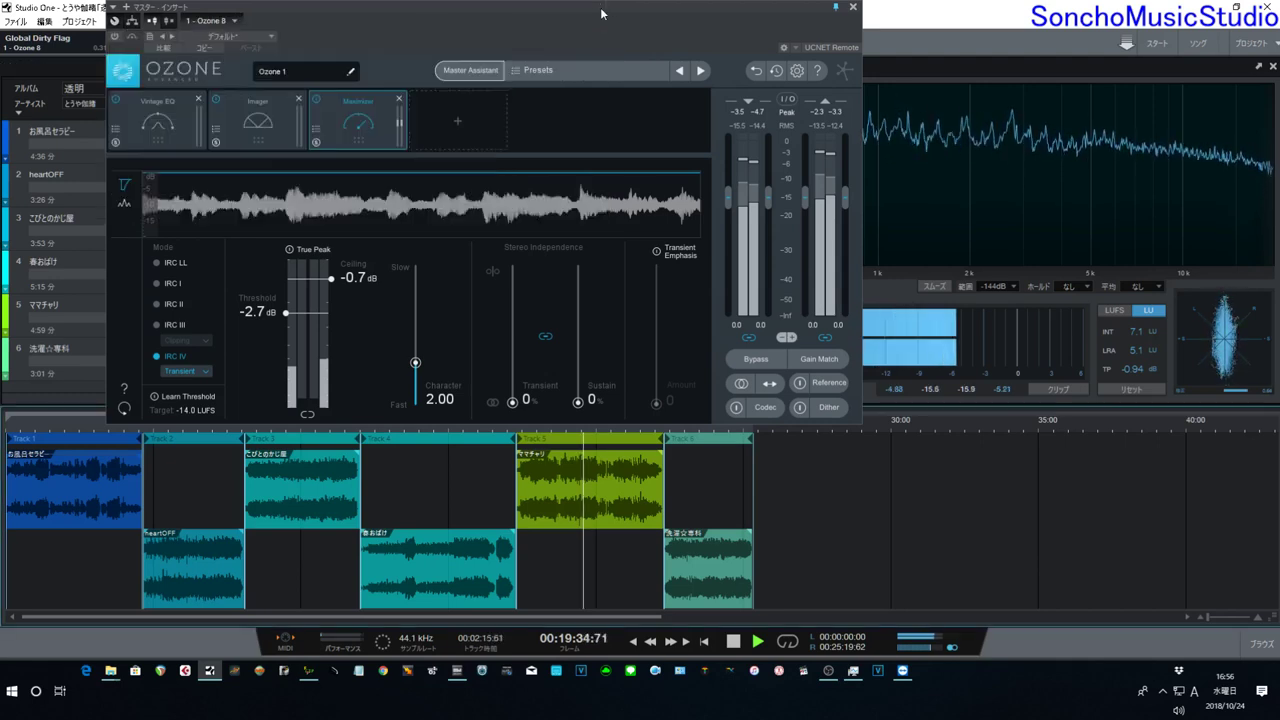
{"action": "left_click", "coordinate": [113, 38]}
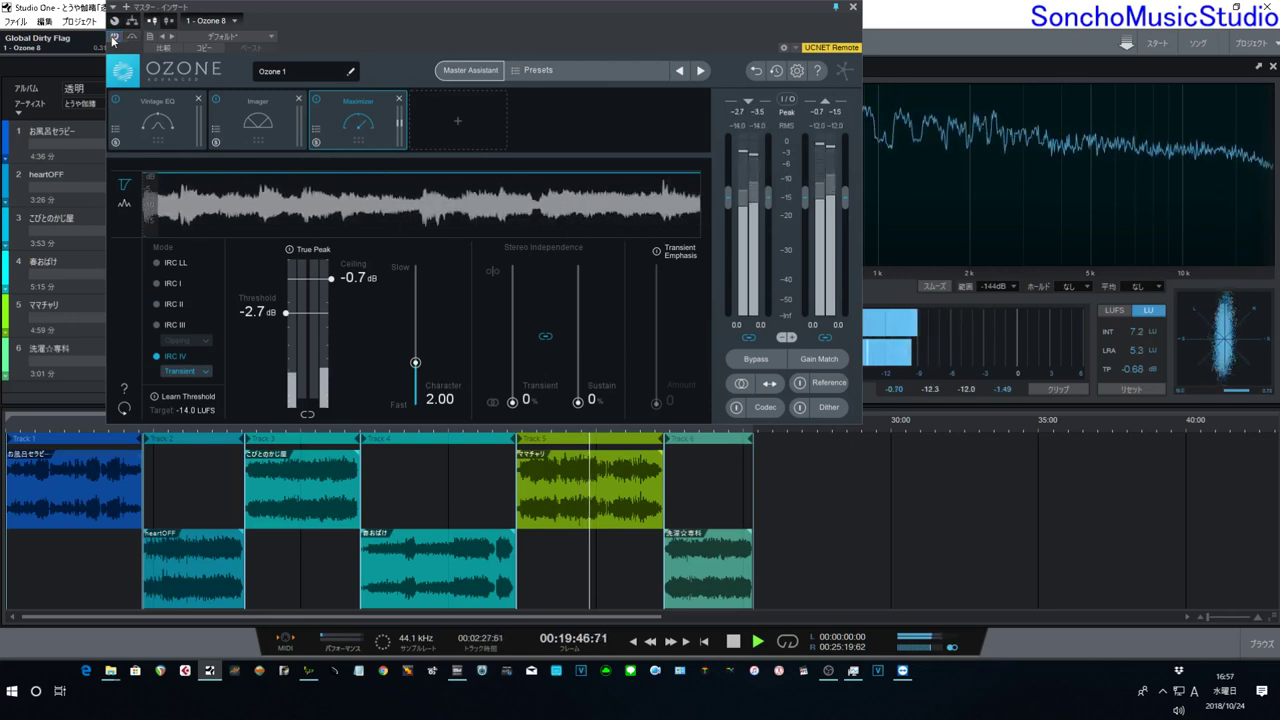
{"action": "left_click", "coordinate": [284, 431]}
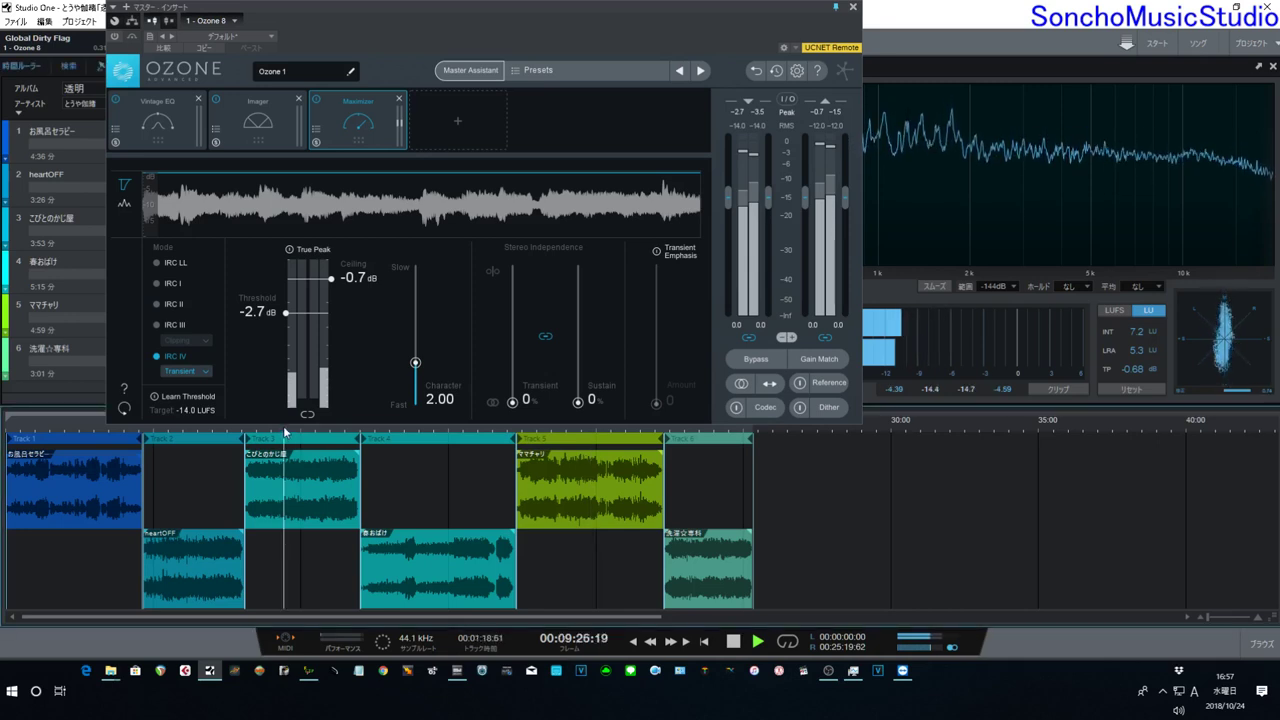
{"action": "left_click", "coordinate": [181, 428]}
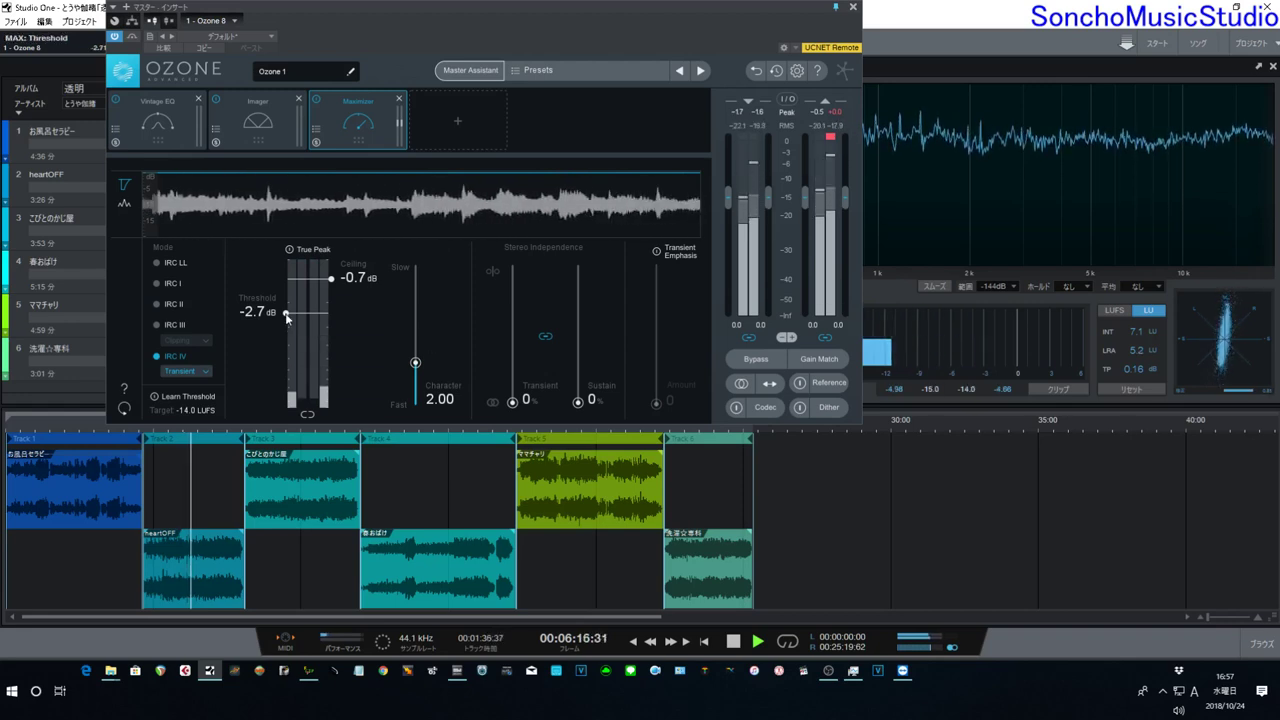
Try Maximizer thresholds of -7.2 dB and -3.9 dB on the second track, and set the threshold to -3.0 dB
{"action": "left_click_drag", "start_coordinate": [286, 316], "coordinate": [293, 360]}
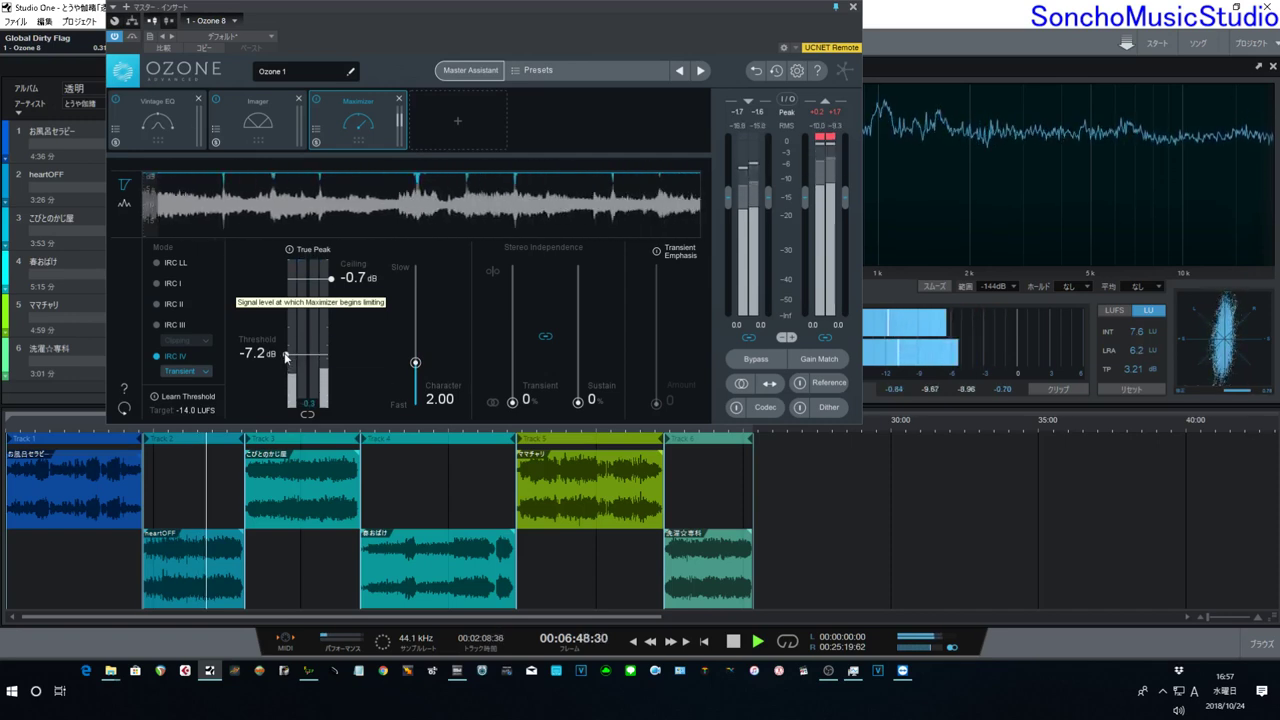
{"action": "left_click", "coordinate": [286, 356]}
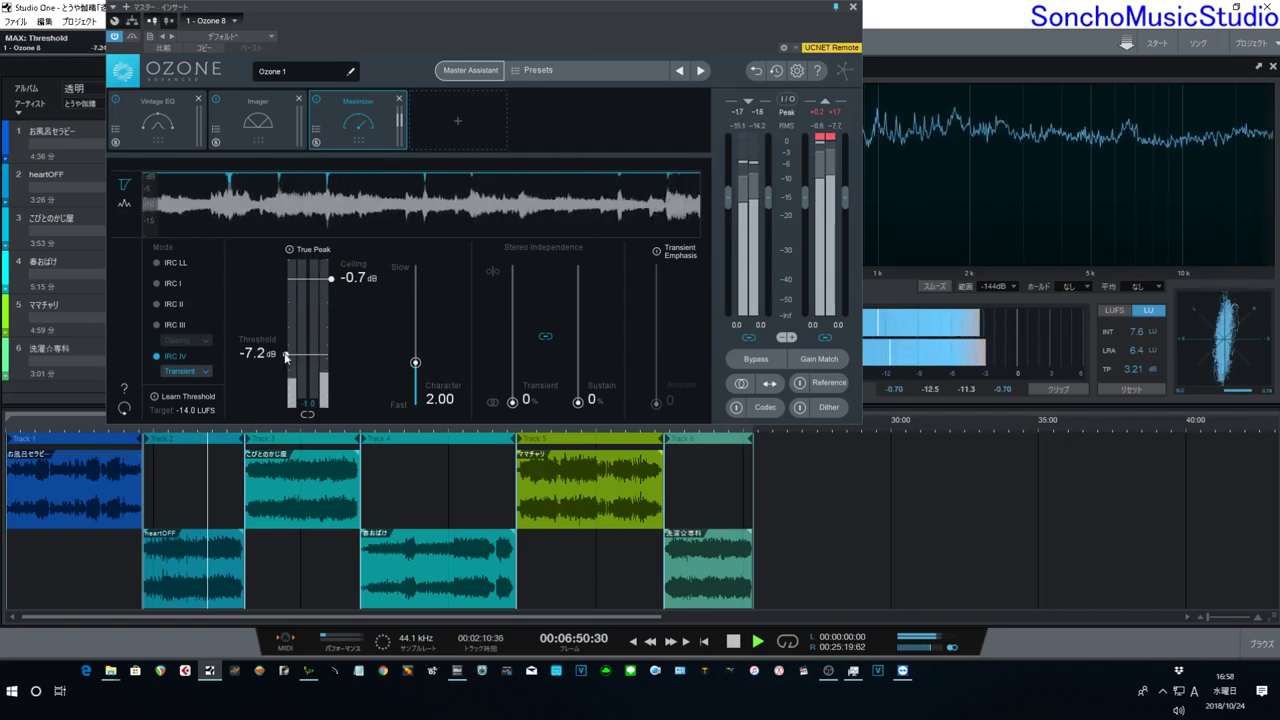
{"action": "left_click_drag", "start_coordinate": [286, 356], "coordinate": [287, 329]}
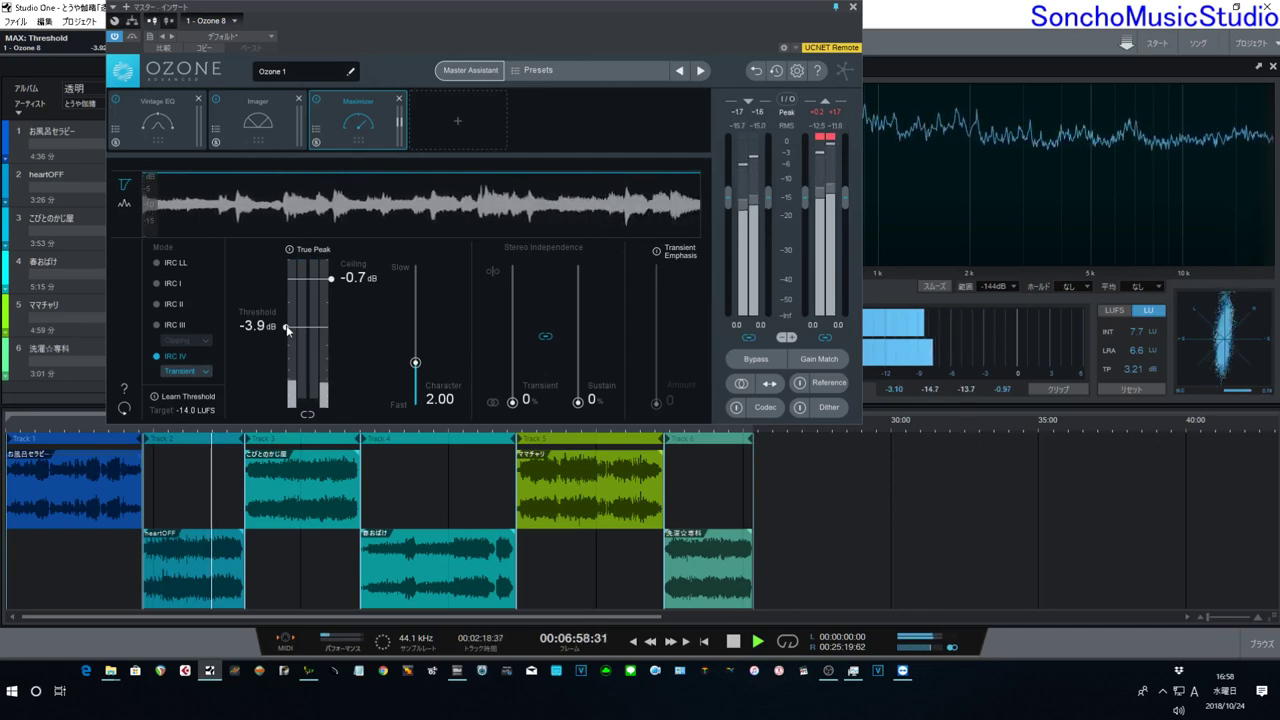
{"action": "left_click_drag", "start_coordinate": [287, 330], "coordinate": [287, 316]}
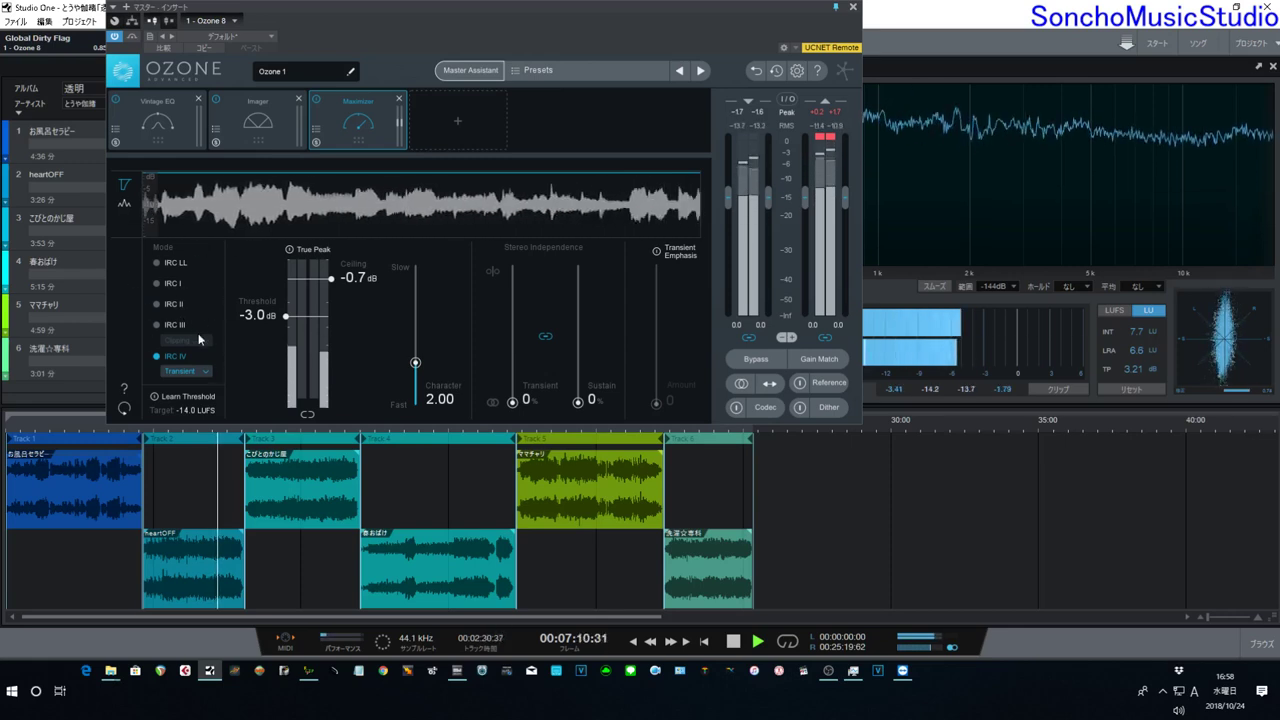
Compare the Maximizer's IRC LL, IRC I and IRC III modes on the second track, and return to IRC IV with the Transient style
{"action": "left_click", "coordinate": [156, 263]}
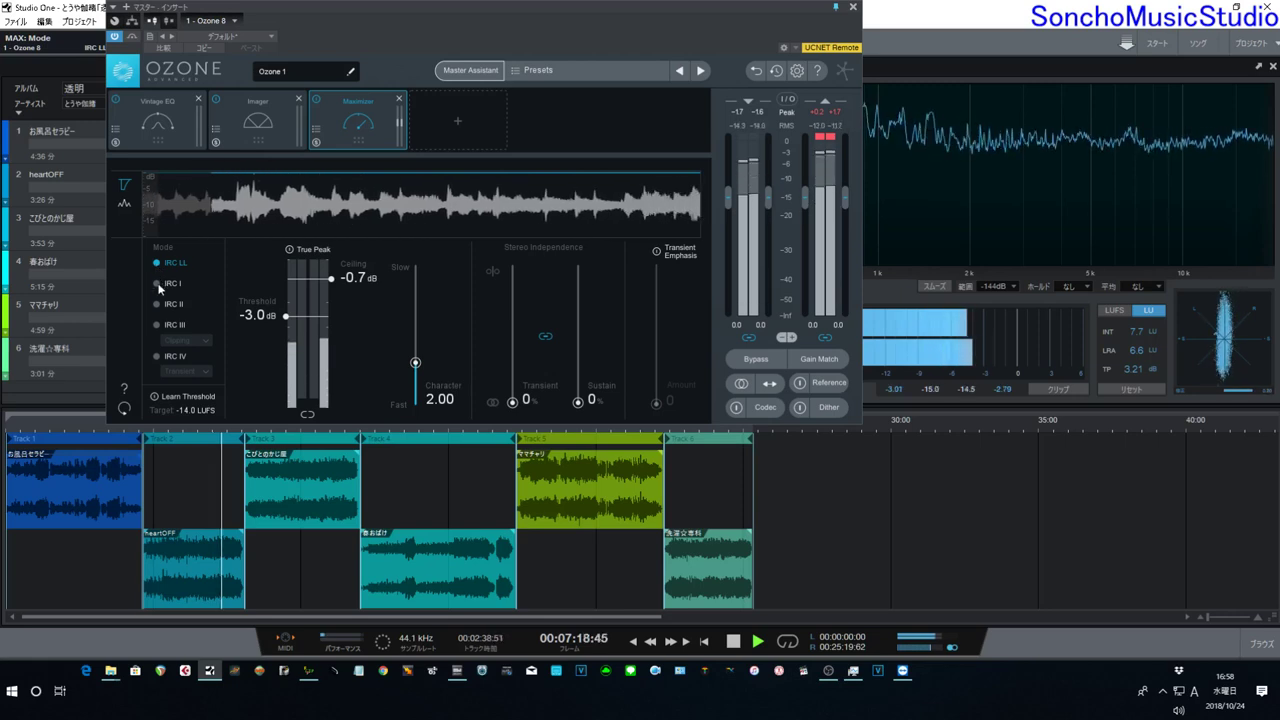
{"action": "left_click", "coordinate": [158, 285]}
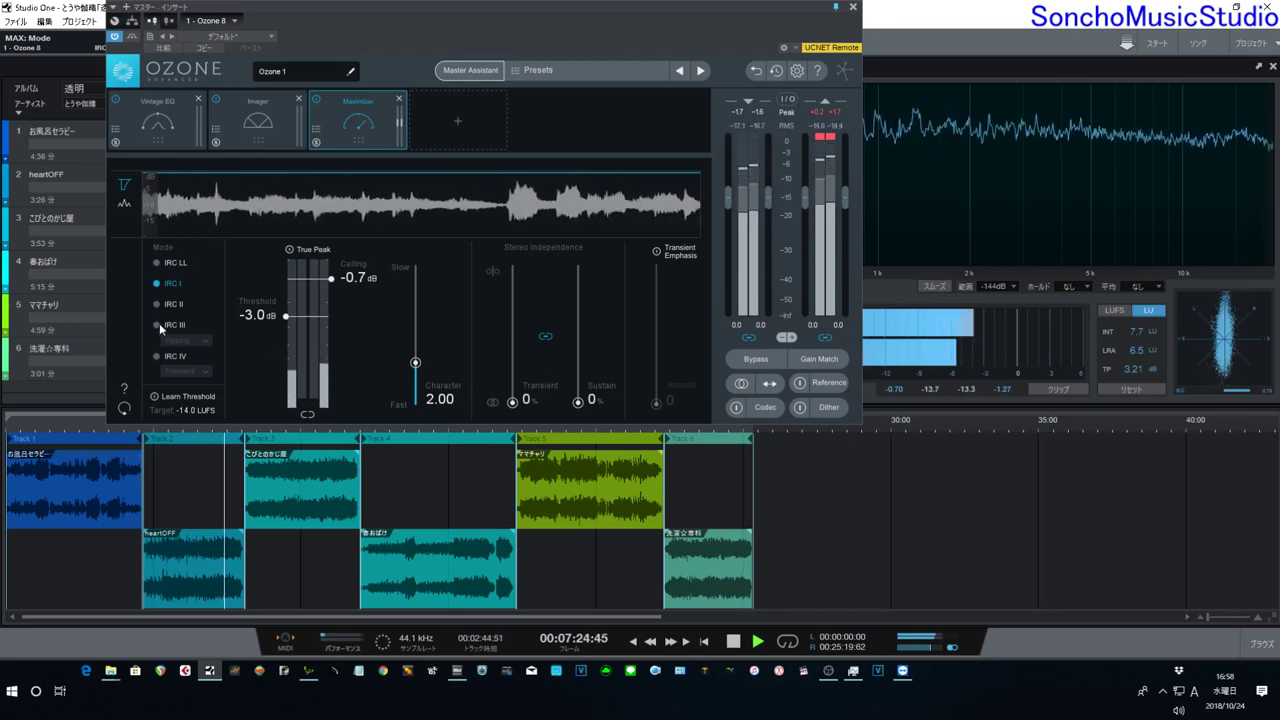
{"action": "left_click", "coordinate": [157, 325]}
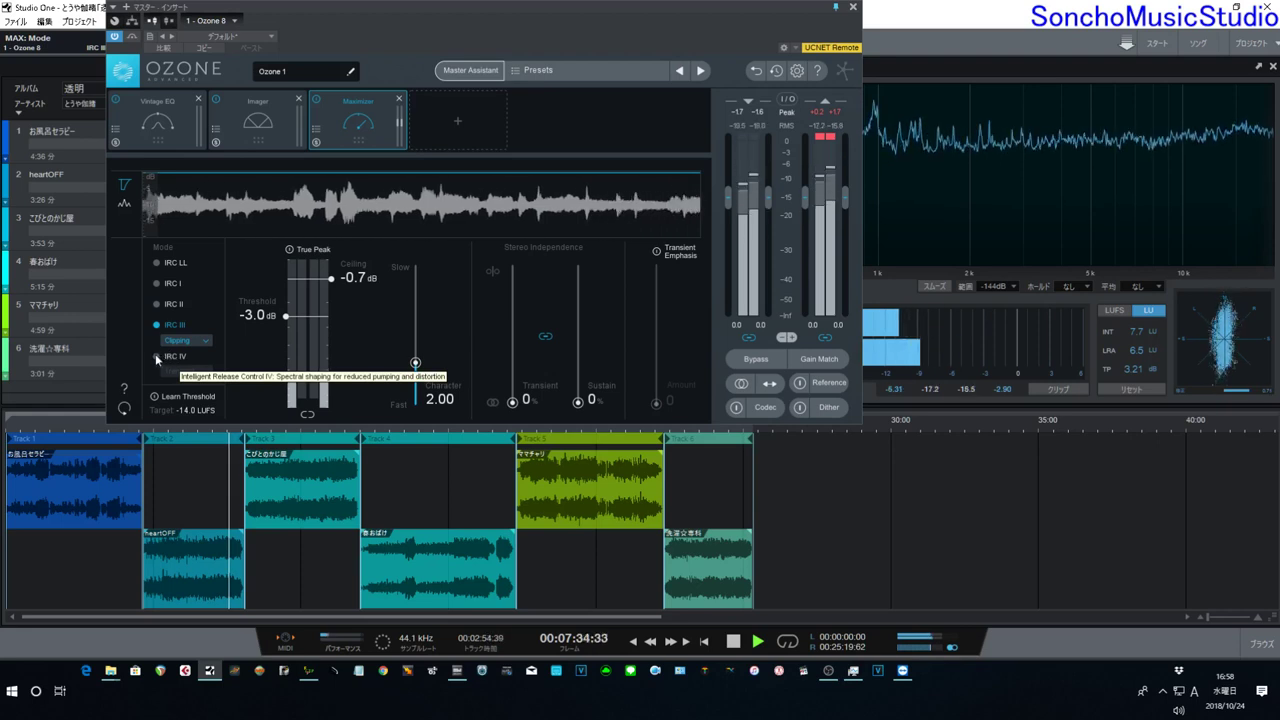
{"action": "left_click", "coordinate": [157, 357]}
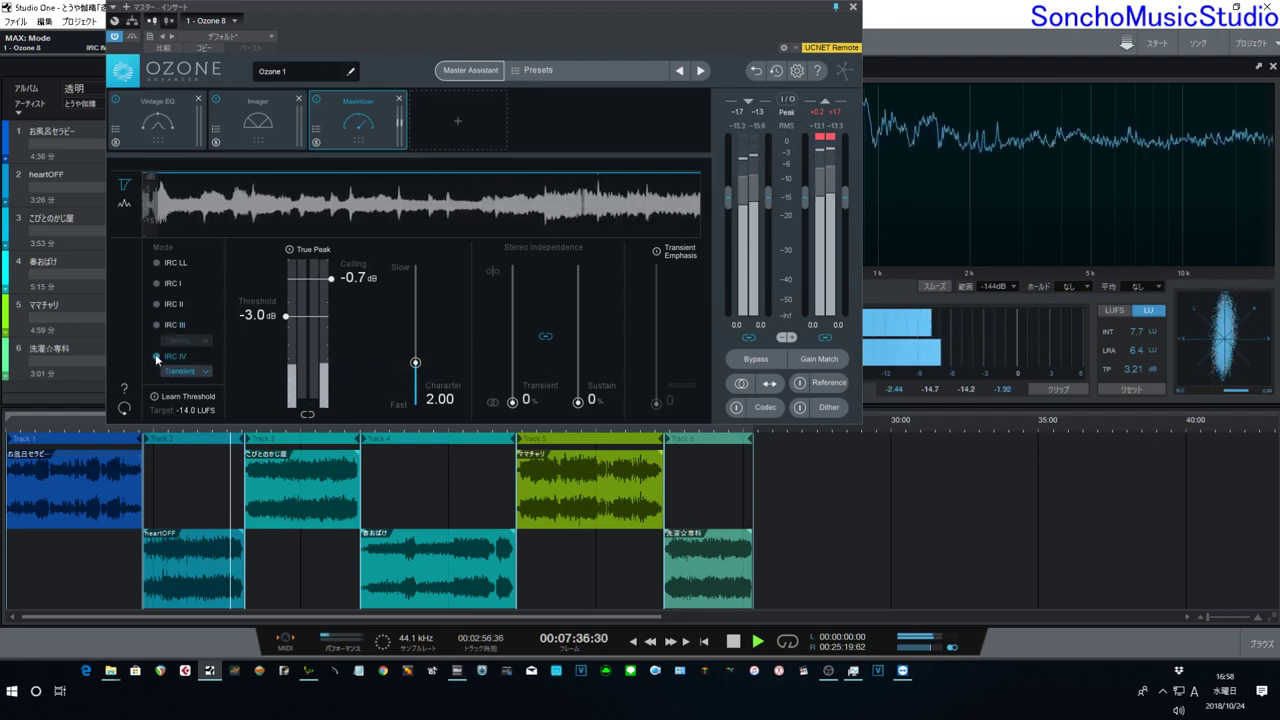
{"action": "left_click", "coordinate": [208, 370]}
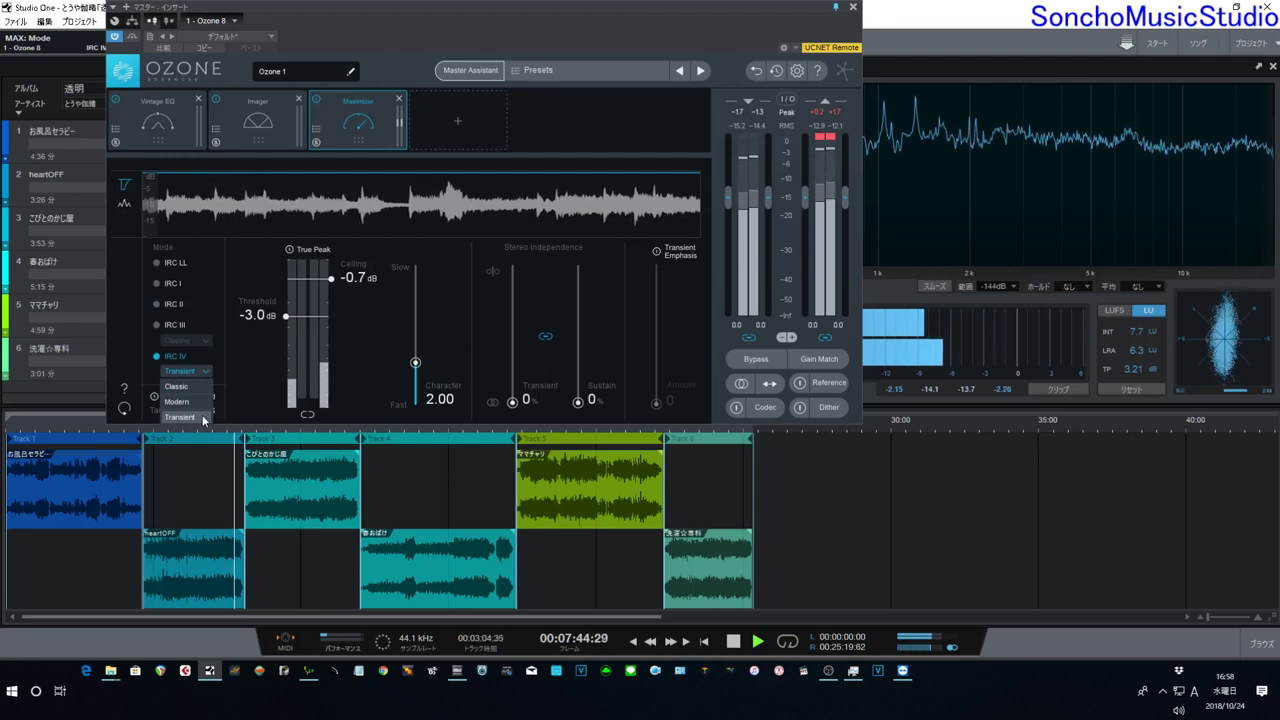
{"action": "left_click", "coordinate": [204, 418]}
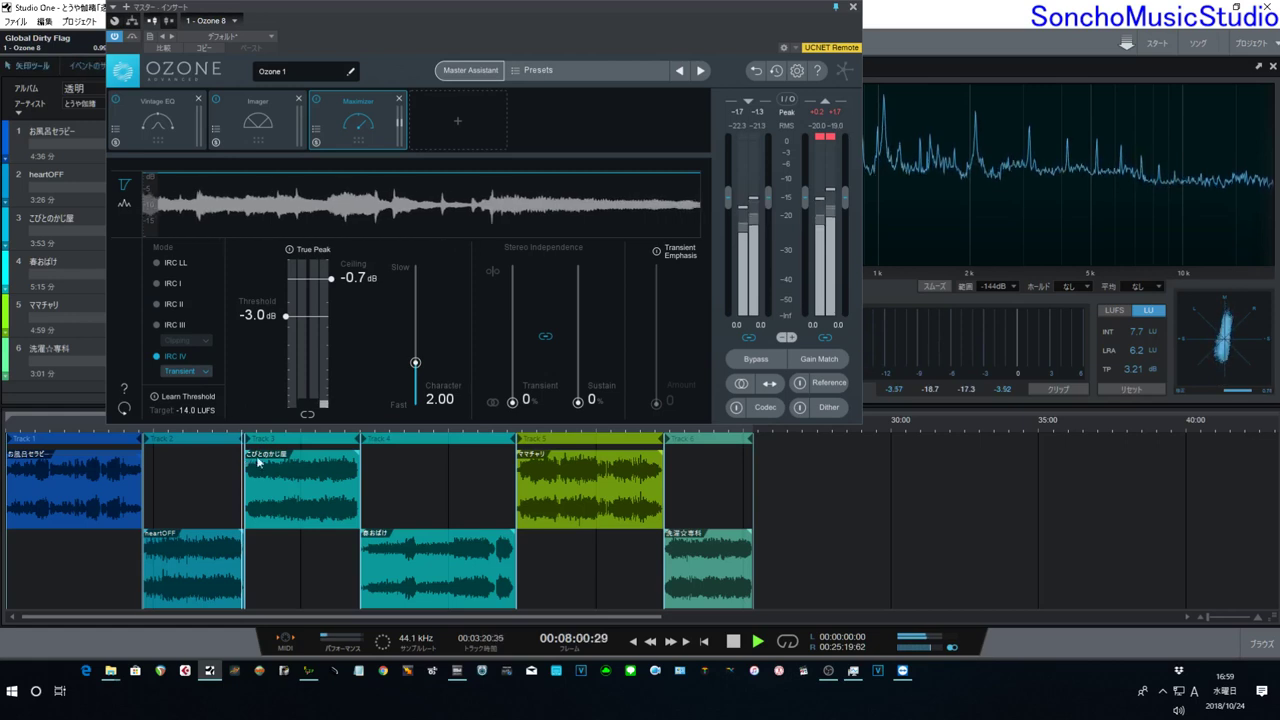
Play the third track from its middle, comparing the Maximizer's IRC I mode with IRC IV
{"action": "left_click", "coordinate": [316, 434]}
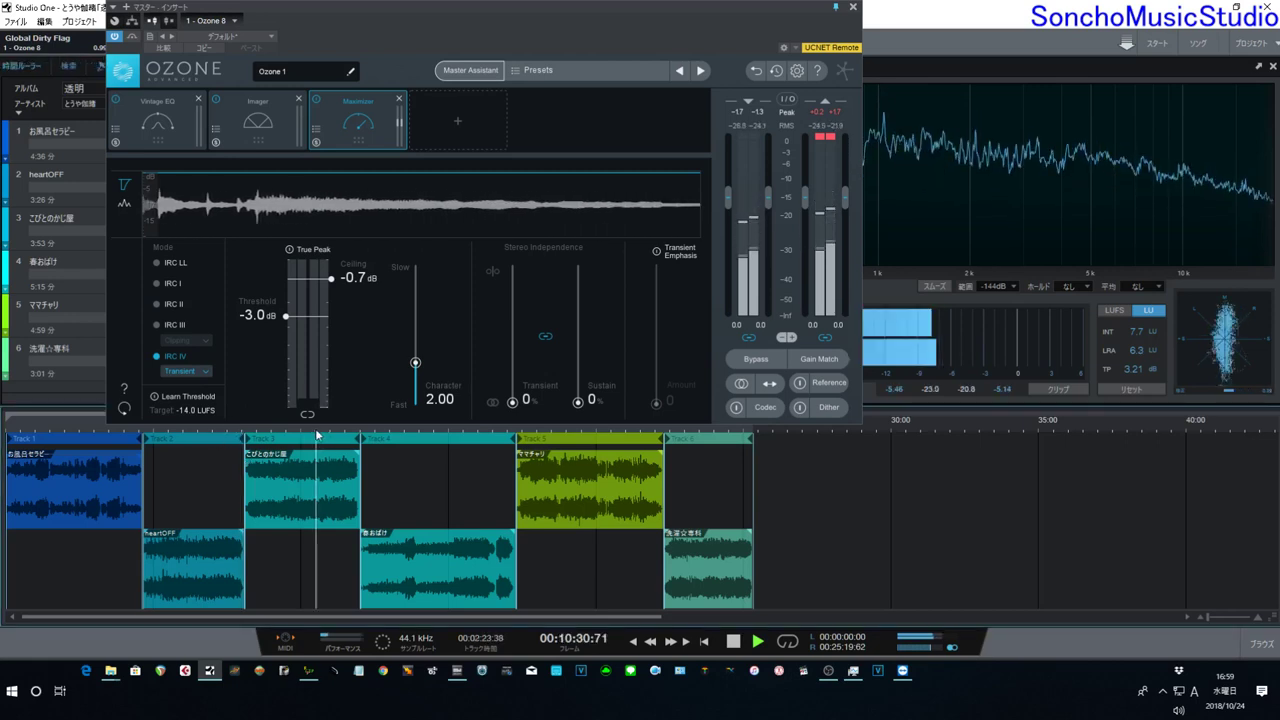
{"action": "left_click", "coordinate": [158, 283]}
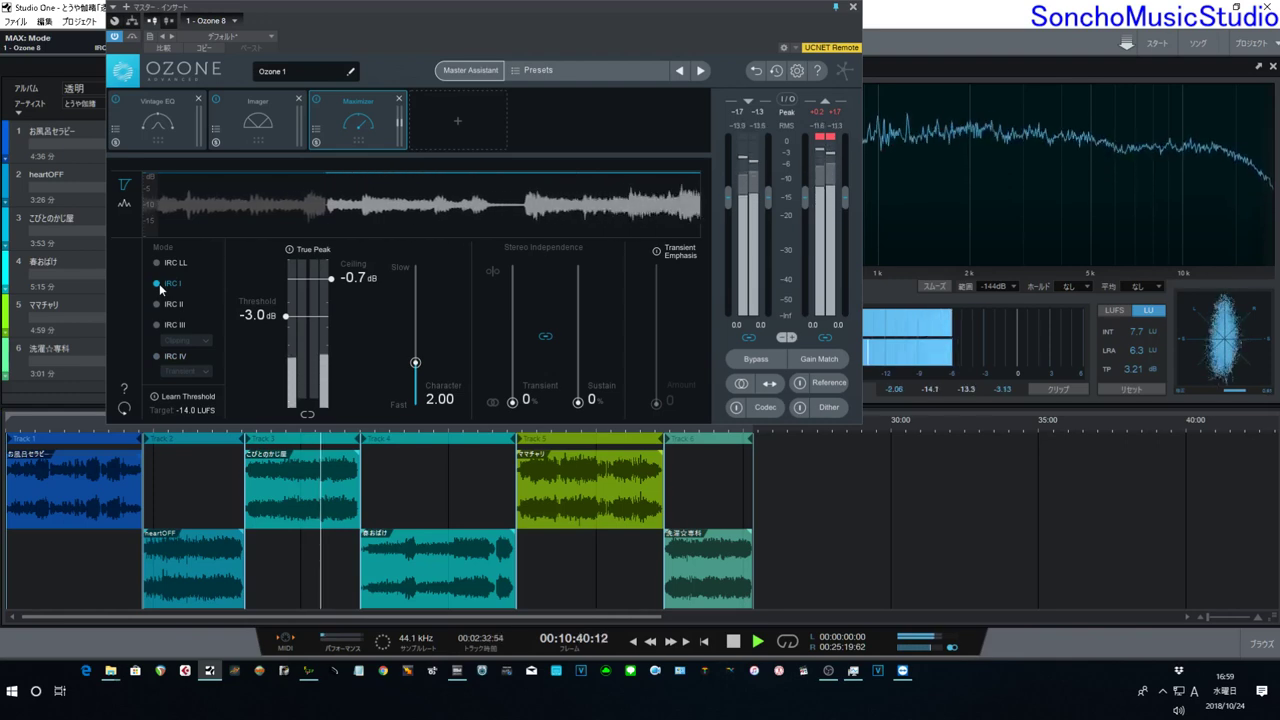
{"action": "left_click", "coordinate": [157, 357]}
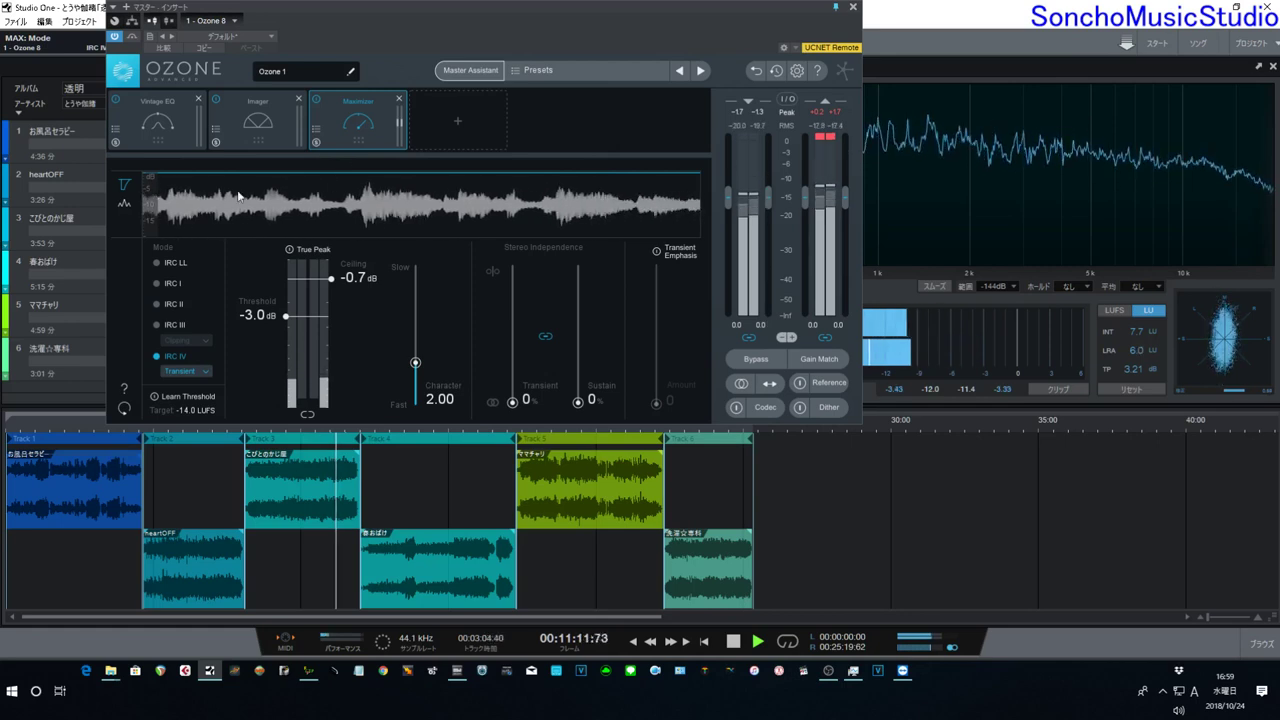
Look over the Vintage EQ module, and in the Imager enable Stereoize at 15.1 ms while playing the fifth track
{"action": "left_click", "coordinate": [162, 122]}
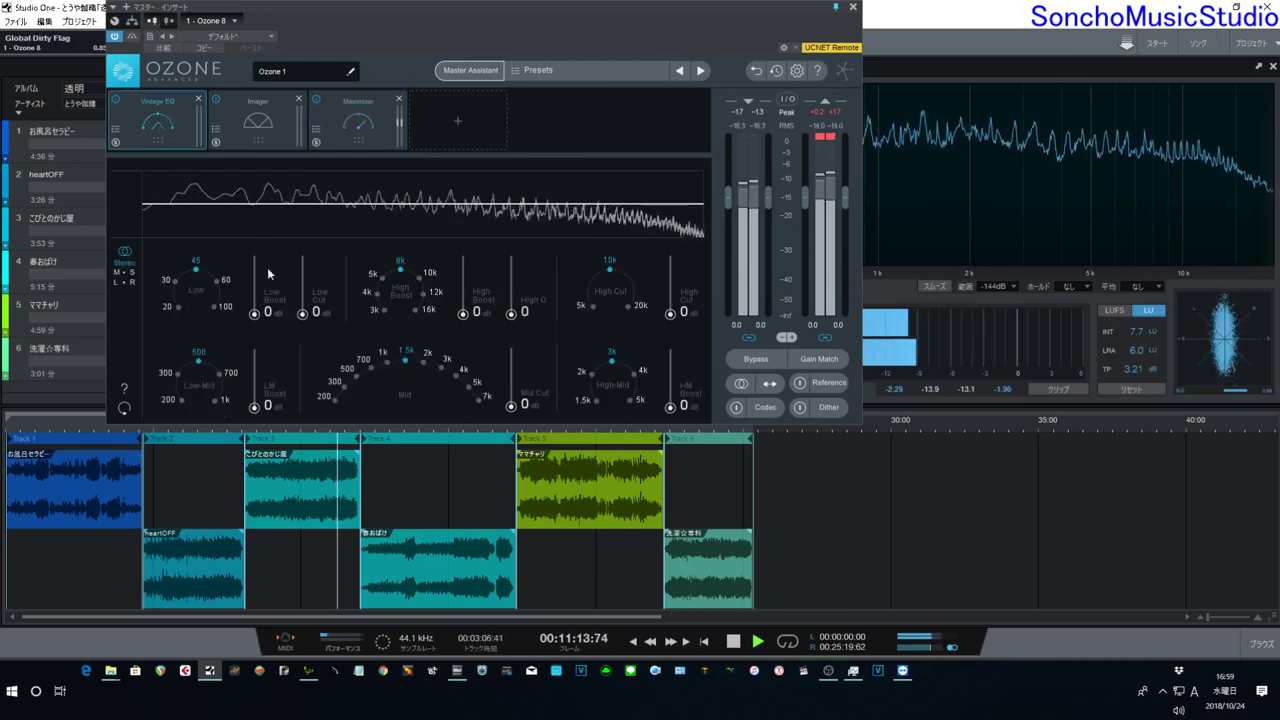
{"action": "left_click", "coordinate": [579, 430]}
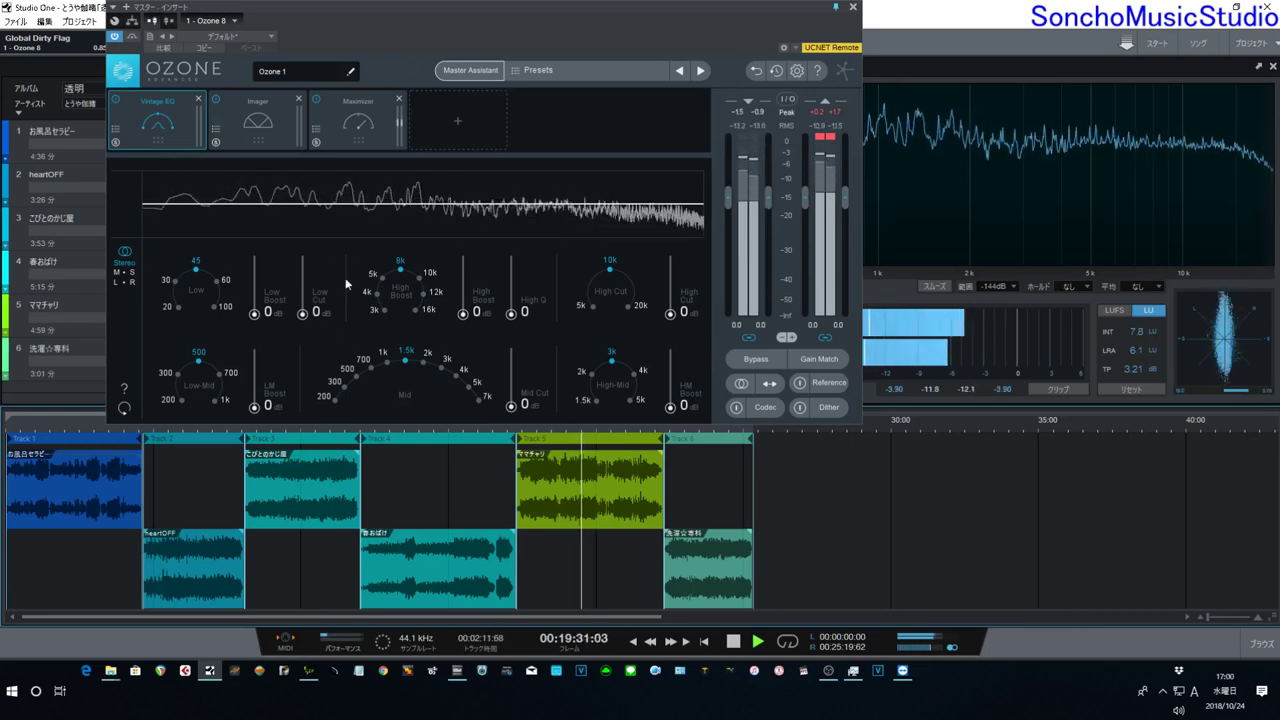
{"action": "left_click", "coordinate": [256, 135]}
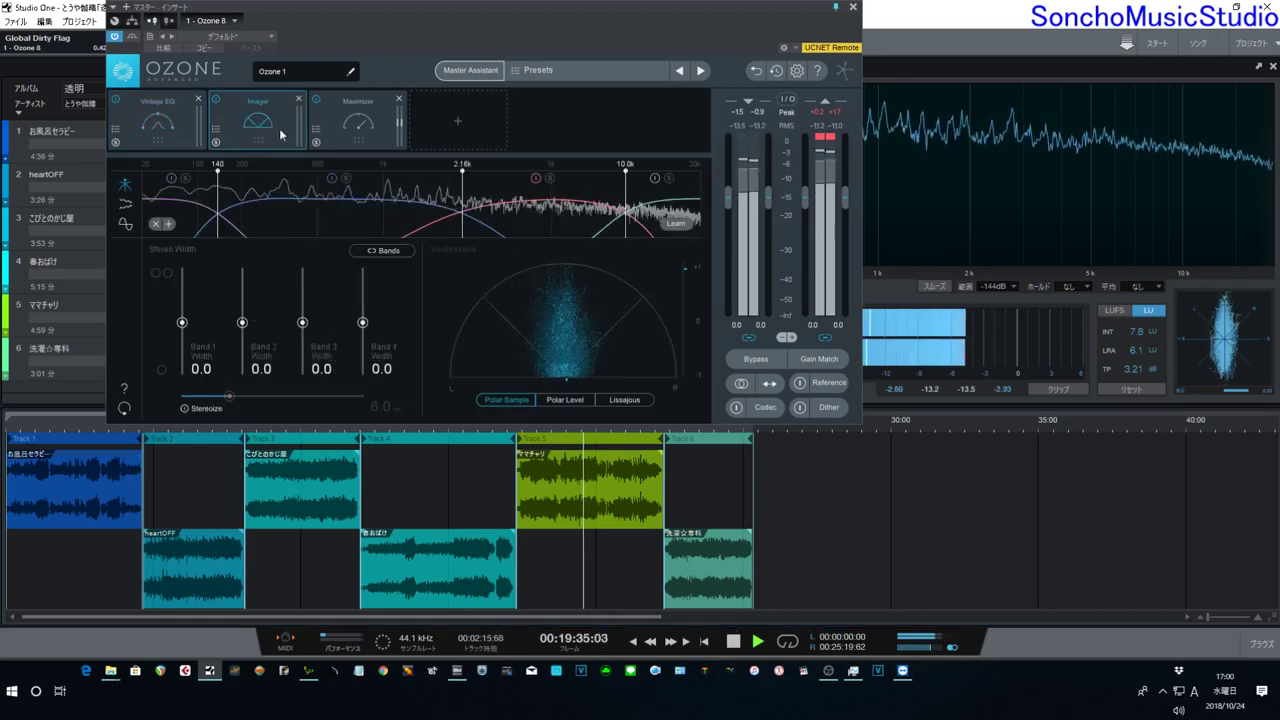
{"action": "left_click", "coordinate": [206, 409]}
{"action": "left_click_drag", "start_coordinate": [230, 398], "coordinate": [316, 395]}
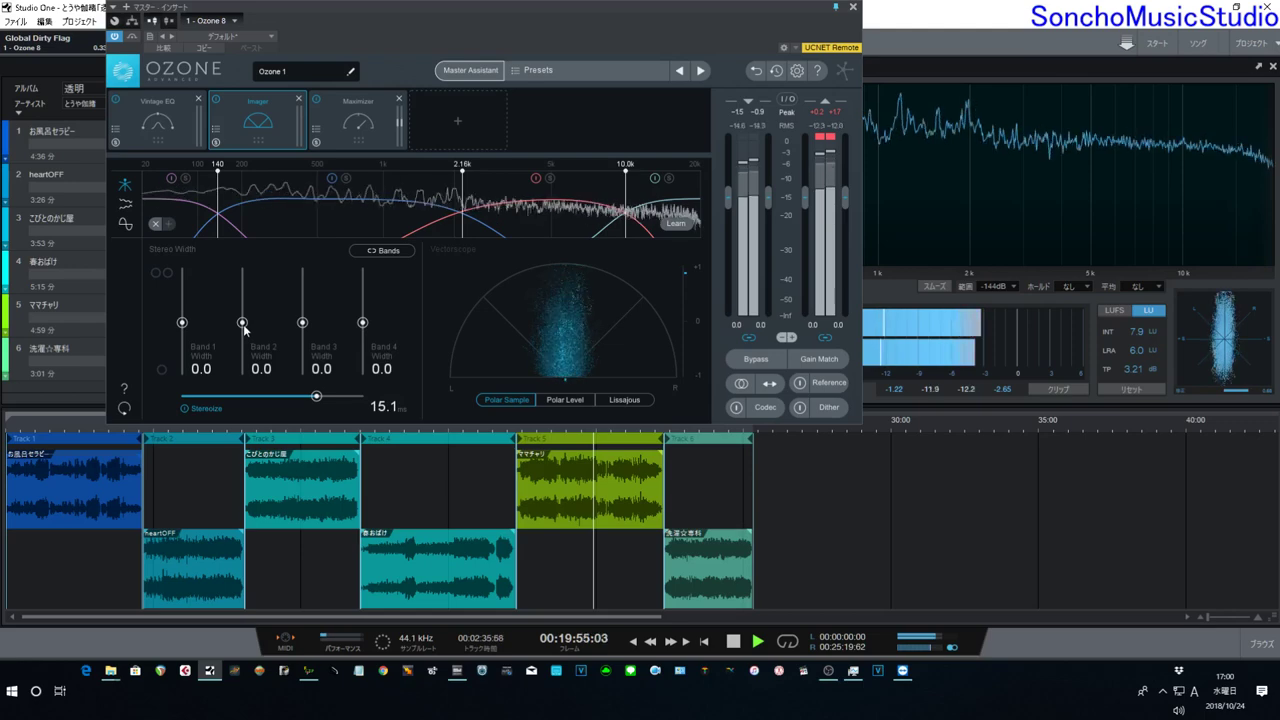
Try Imager Band 2 stereo widths of 64.6, 7.6 and 5.1, replaying the fifth track from an earlier passage
{"action": "left_click_drag", "start_coordinate": [243, 322], "coordinate": [245, 292]}
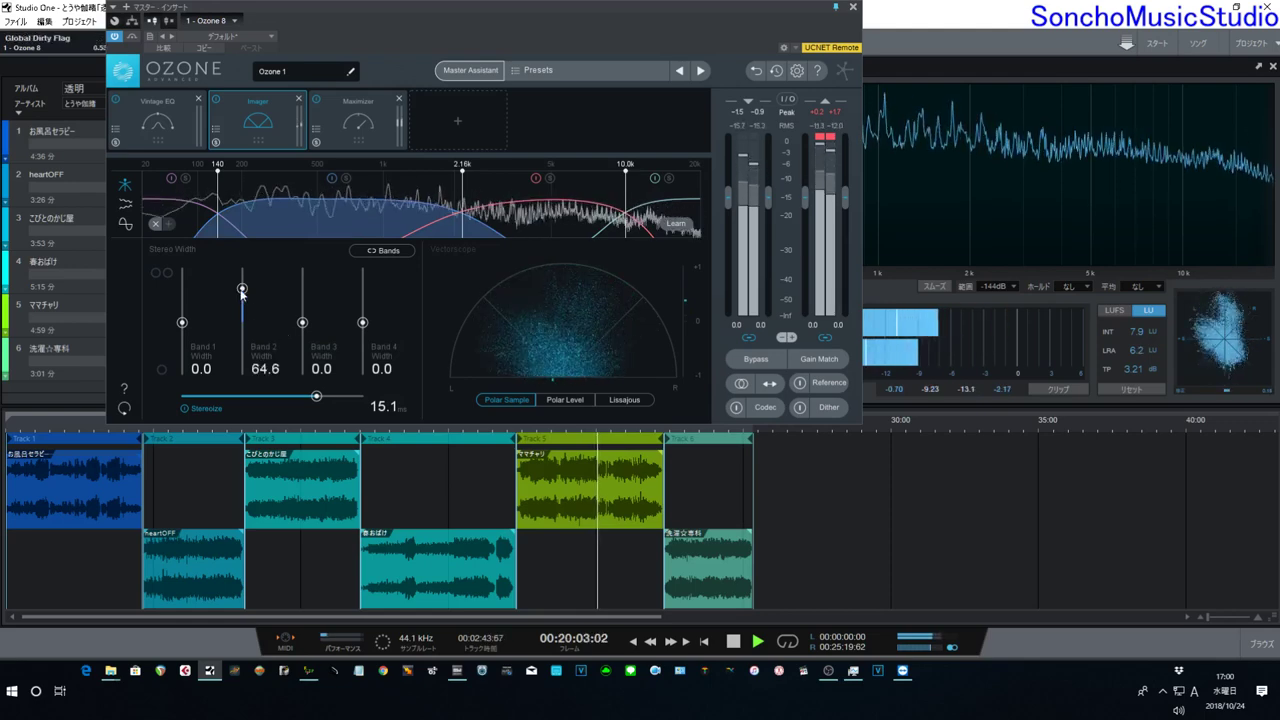
{"action": "left_click_drag", "start_coordinate": [242, 290], "coordinate": [243, 293]}
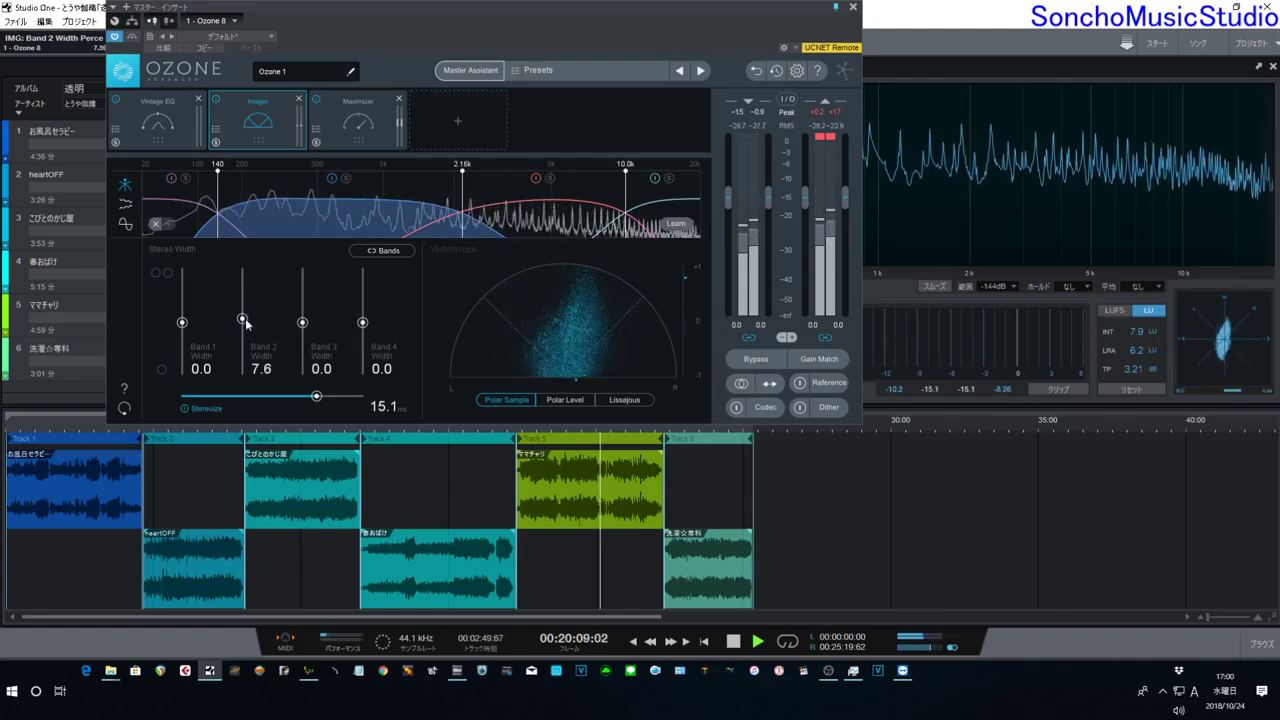
{"action": "left_click", "coordinate": [546, 432]}
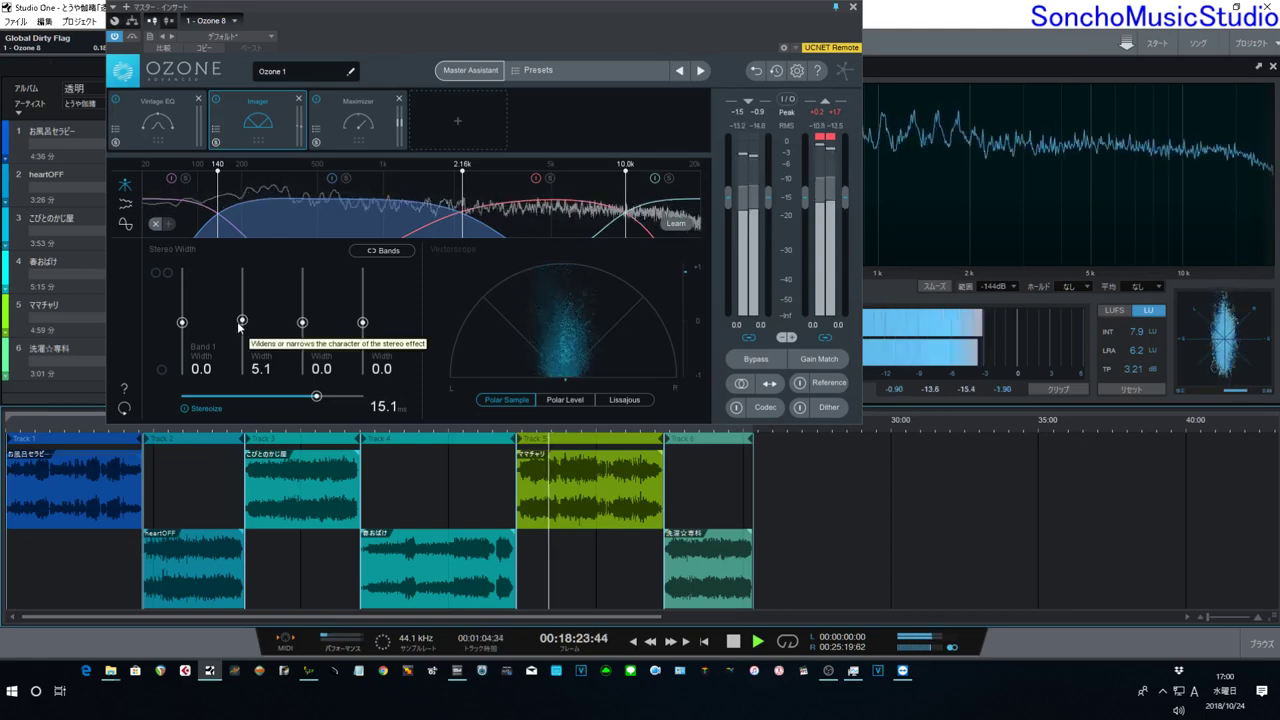
Set the Imager's stereo widths to 13.9 for Band 2, 63.3 for Band 3 and 46.8 for Band 4, and close Ozone 8 with playback stopped
{"action": "left_click_drag", "start_coordinate": [242, 320], "coordinate": [303, 309]}
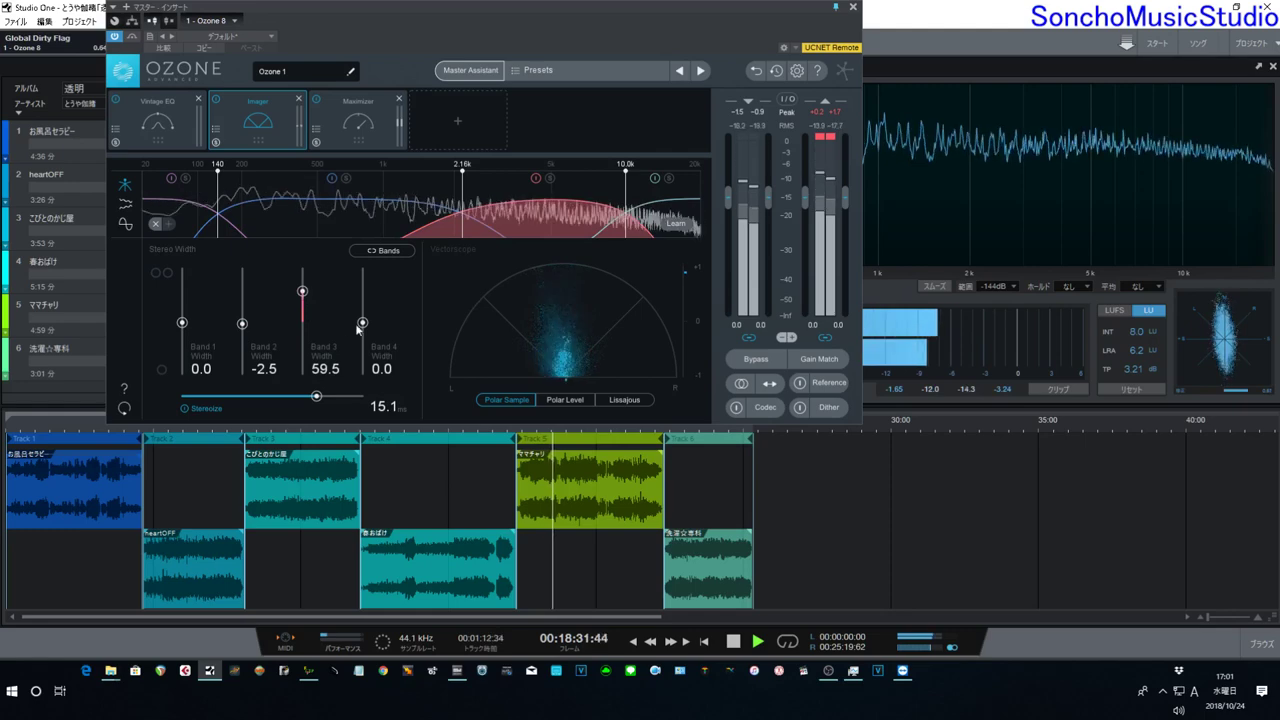
{"action": "left_click_drag", "start_coordinate": [362, 326], "coordinate": [363, 300]}
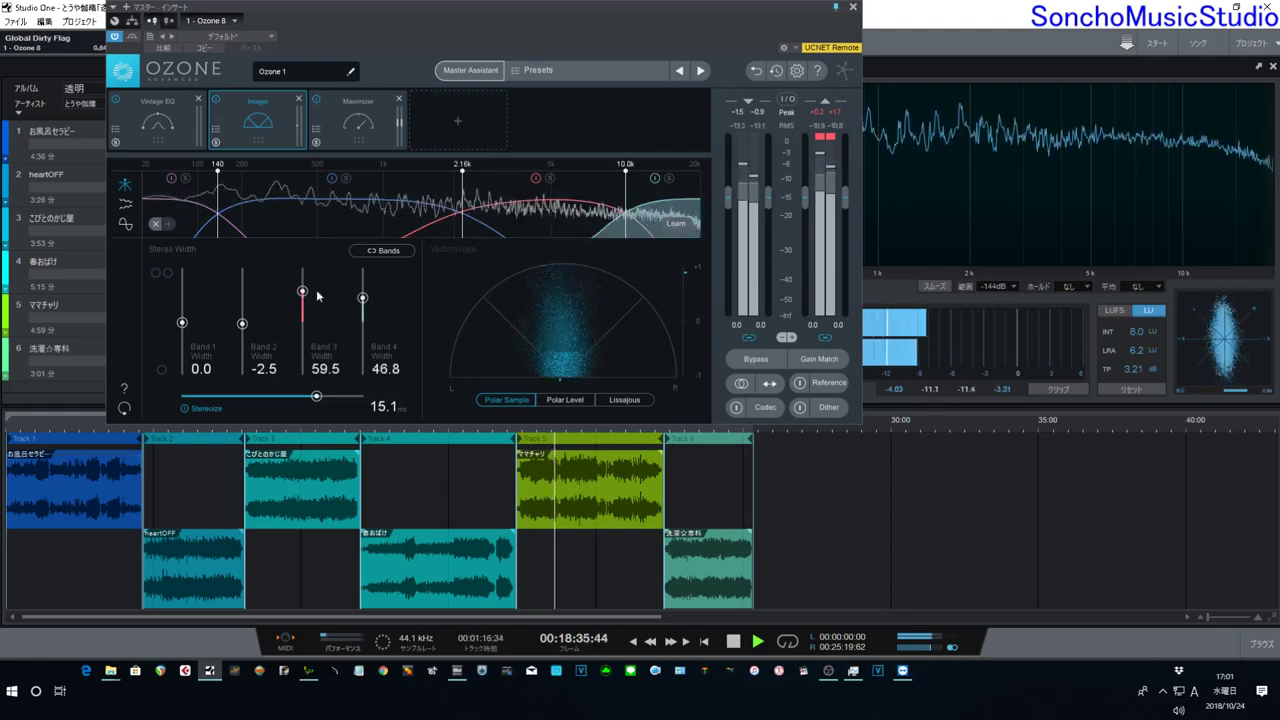
{"action": "left_click", "coordinate": [242, 324]}
{"action": "left_click_drag", "start_coordinate": [242, 324], "coordinate": [242, 316]}
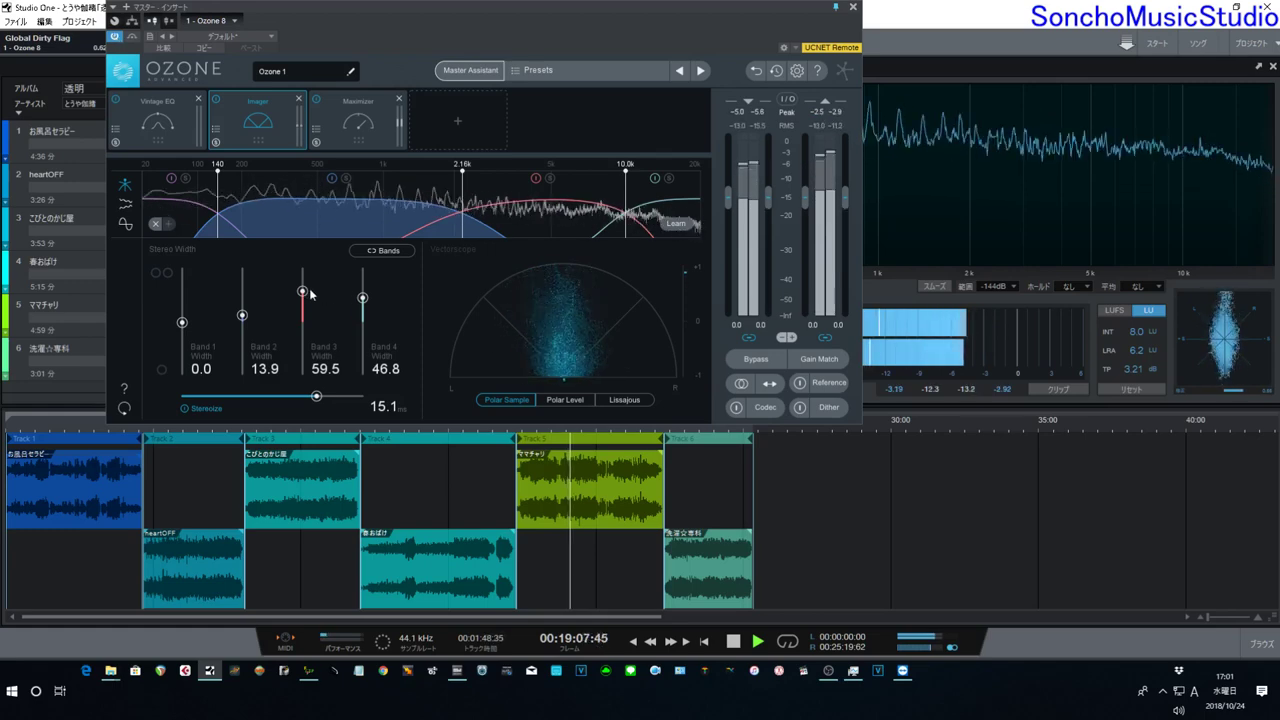
{"action": "left_click_drag", "start_coordinate": [303, 293], "coordinate": [303, 290]}
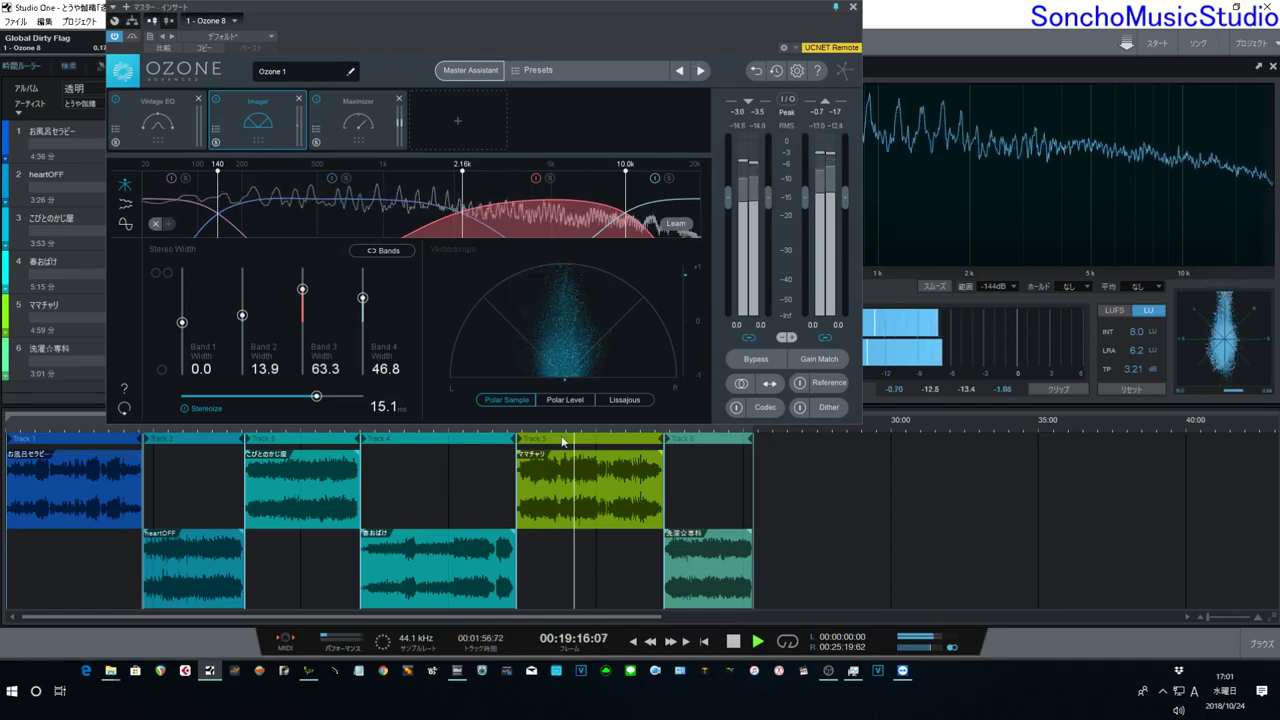
{"action": "left_click", "coordinate": [735, 641]}
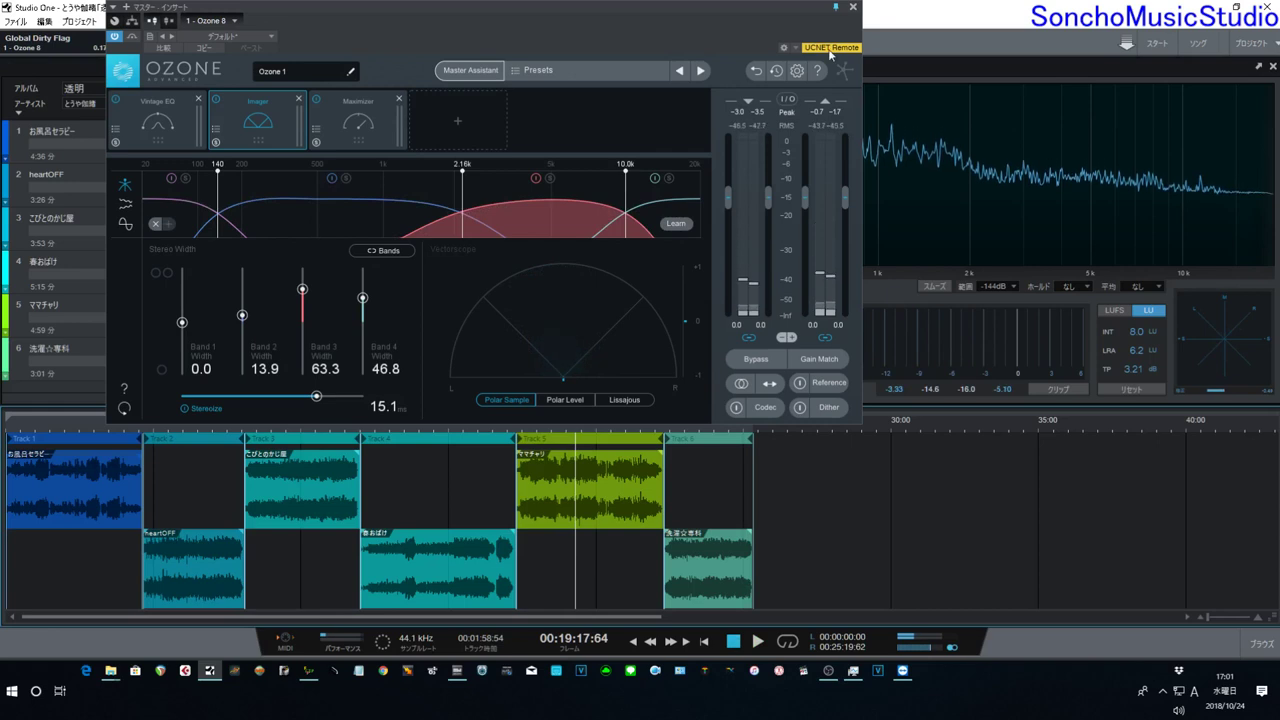
{"action": "left_click", "coordinate": [853, 7]}
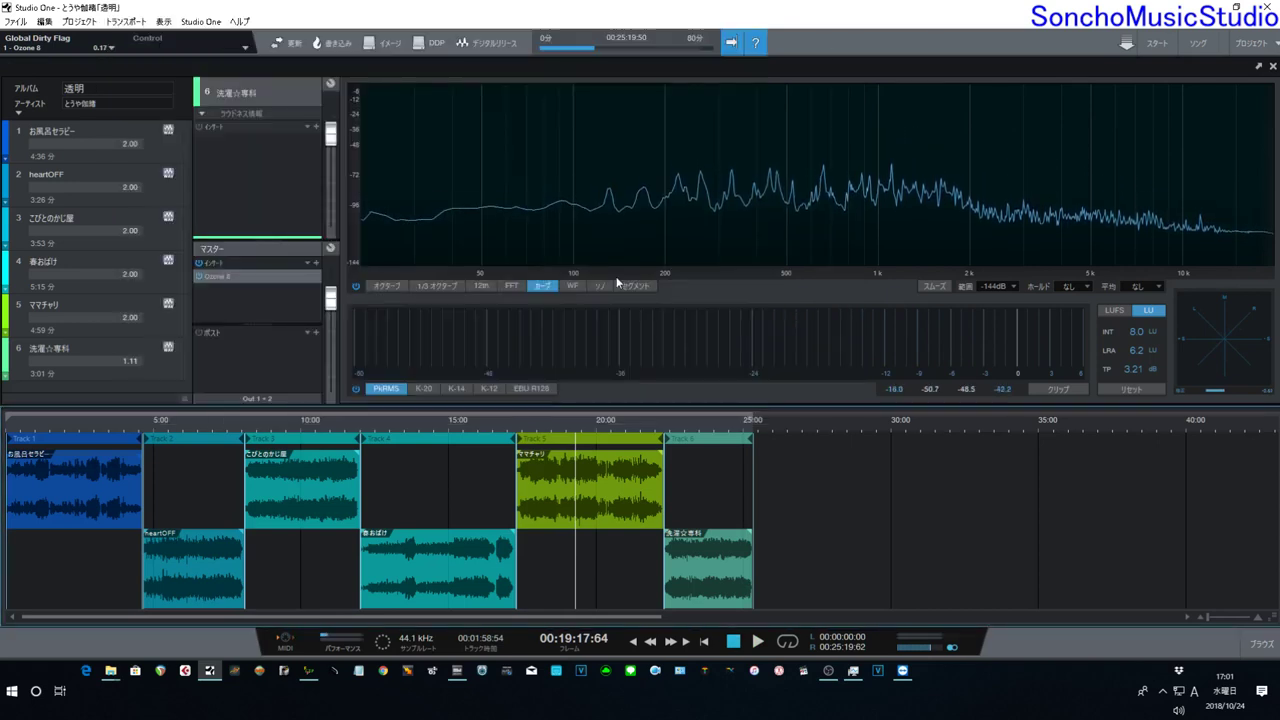
Play the end of the fourth track, and shift the fifth track so the pause before it is 2.25 seconds
{"action": "left_click", "coordinate": [493, 421]}
{"action": "key", "text": "space"}
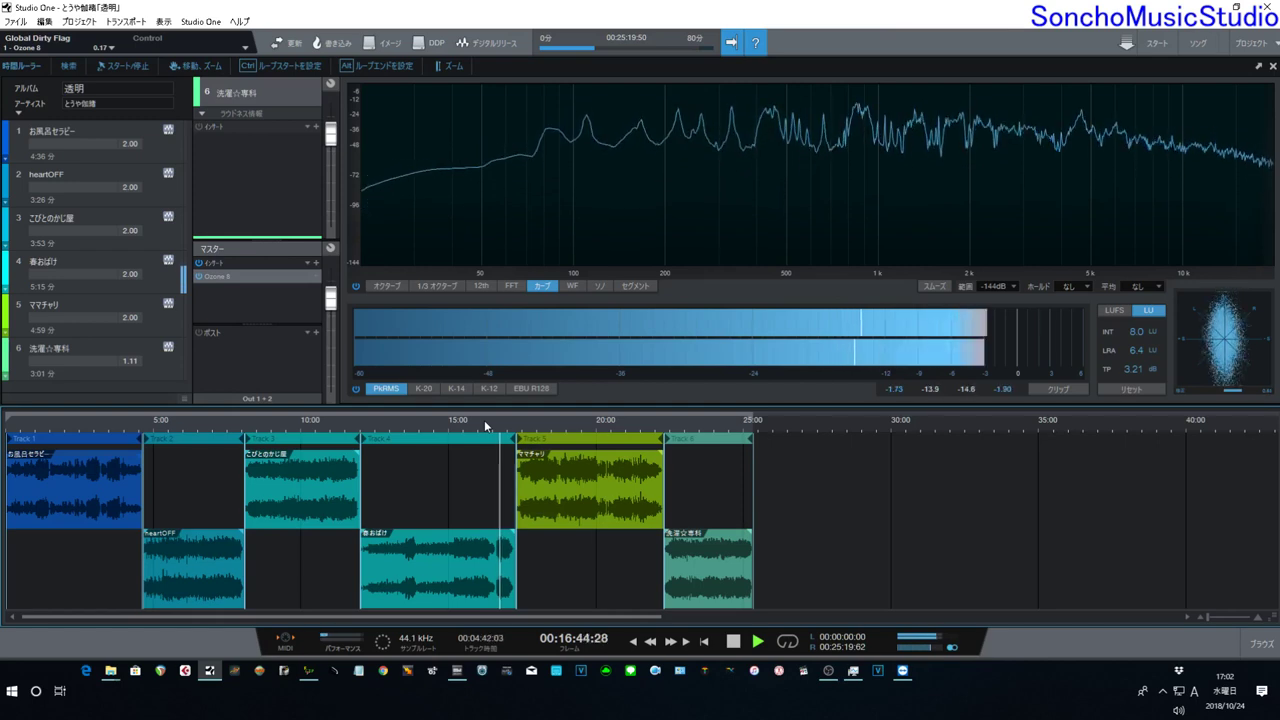
{"action": "key", "text": "space"}
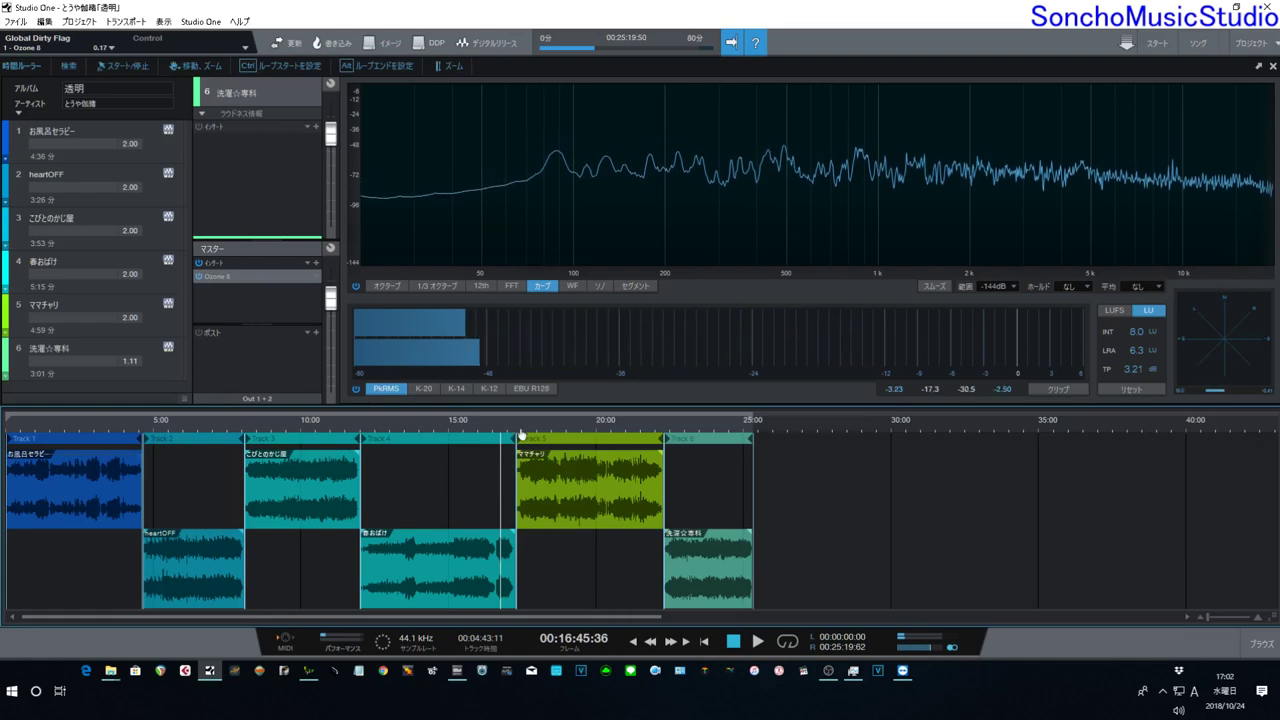
{"action": "scroll", "coordinate": [521, 435], "scroll_direction": "up", "scroll_amount": 1}
{"action": "scroll", "coordinate": [521, 435], "scroll_direction": "up", "scroll_amount": 3}
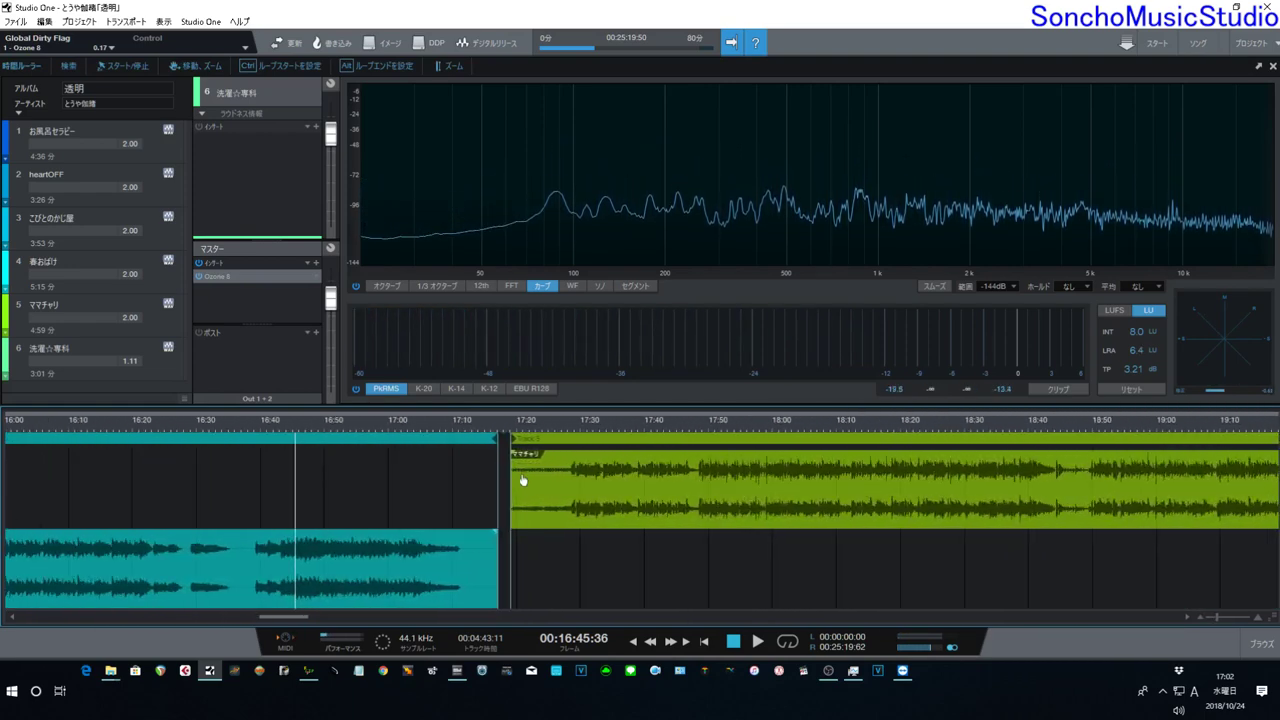
{"action": "scroll", "coordinate": [524, 486], "scroll_direction": "up", "scroll_amount": 2}
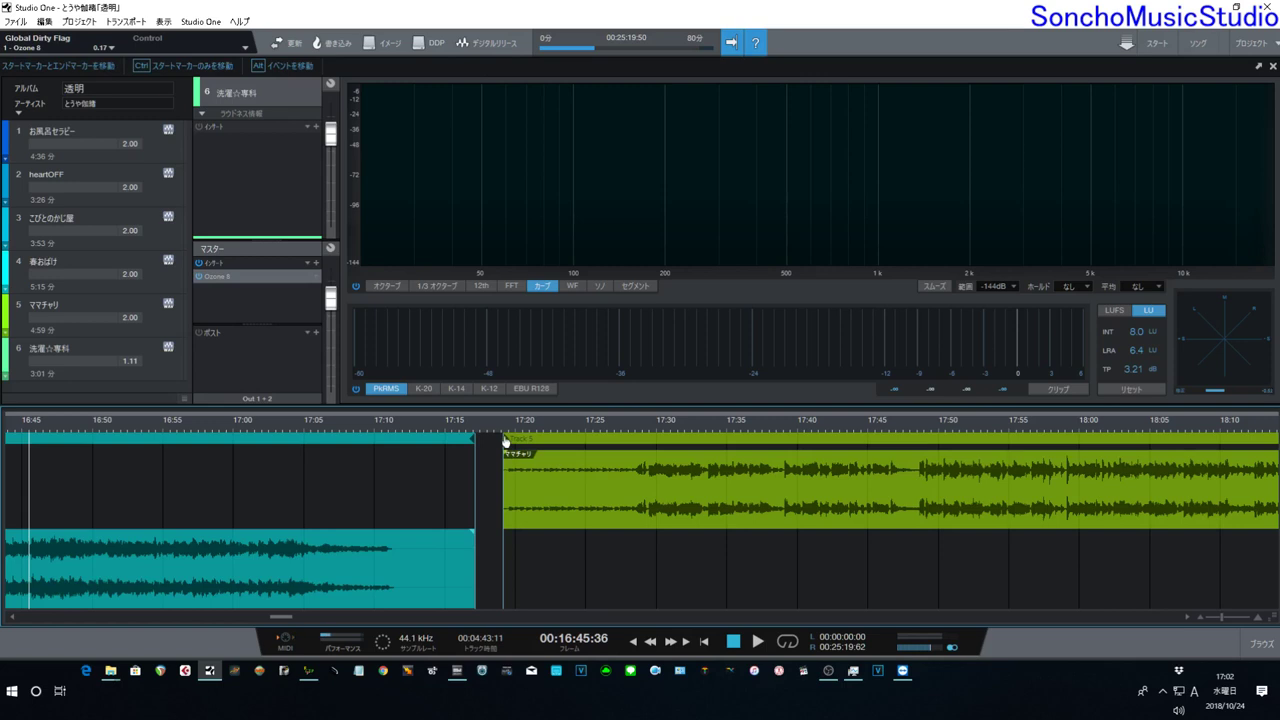
{"action": "mouse_move", "coordinate": [505, 440]}
{"action": "left_mouse_down"}
{"action": "mouse_move", "coordinate": [520, 438]}
{"action": "mouse_move", "coordinate": [532, 463]}
{"action": "left_mouse_up"}
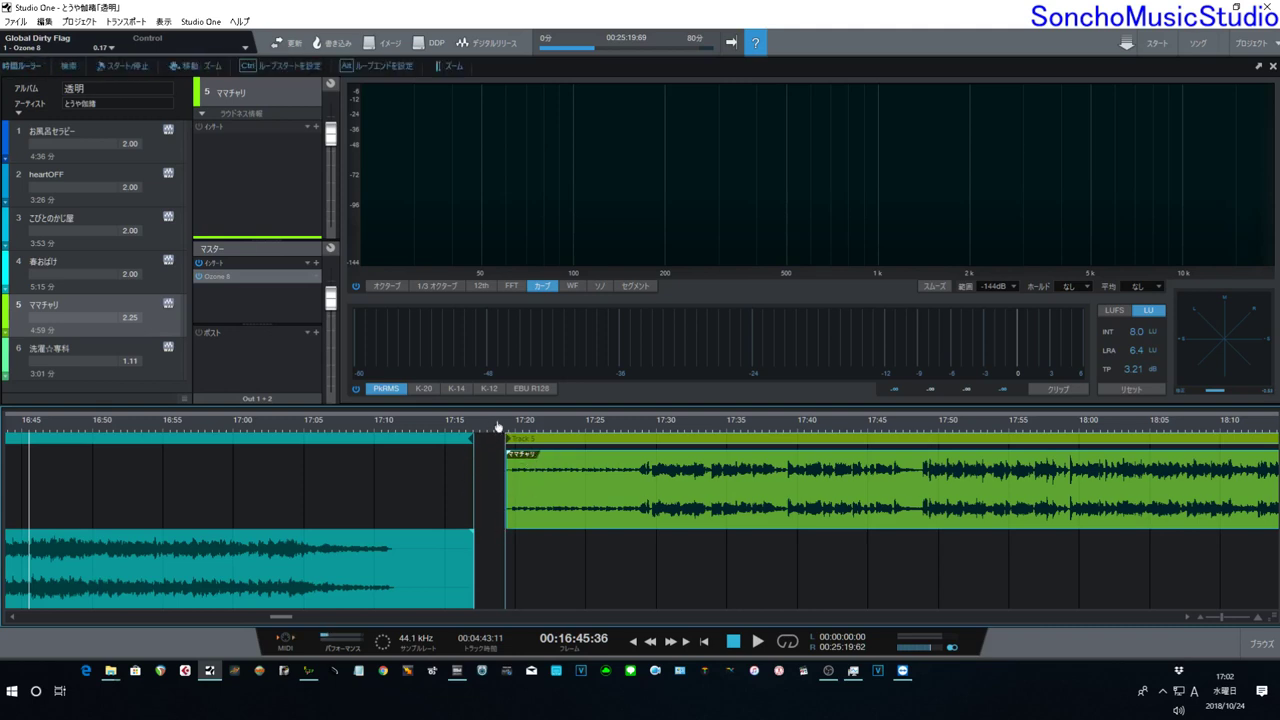
Play the transition from the end of the fifth track into the start of the sixth track
{"action": "left_click_drag", "start_coordinate": [498, 426], "coordinate": [421, 383]}
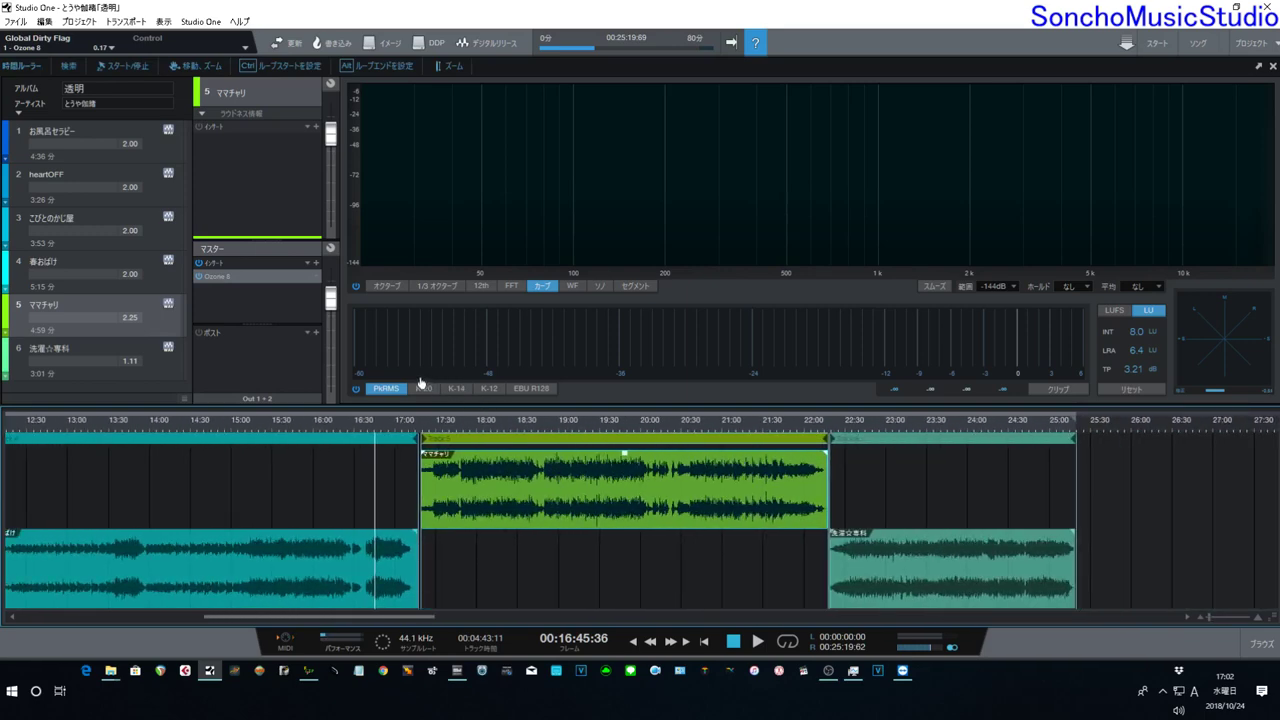
{"action": "left_click", "coordinate": [812, 430]}
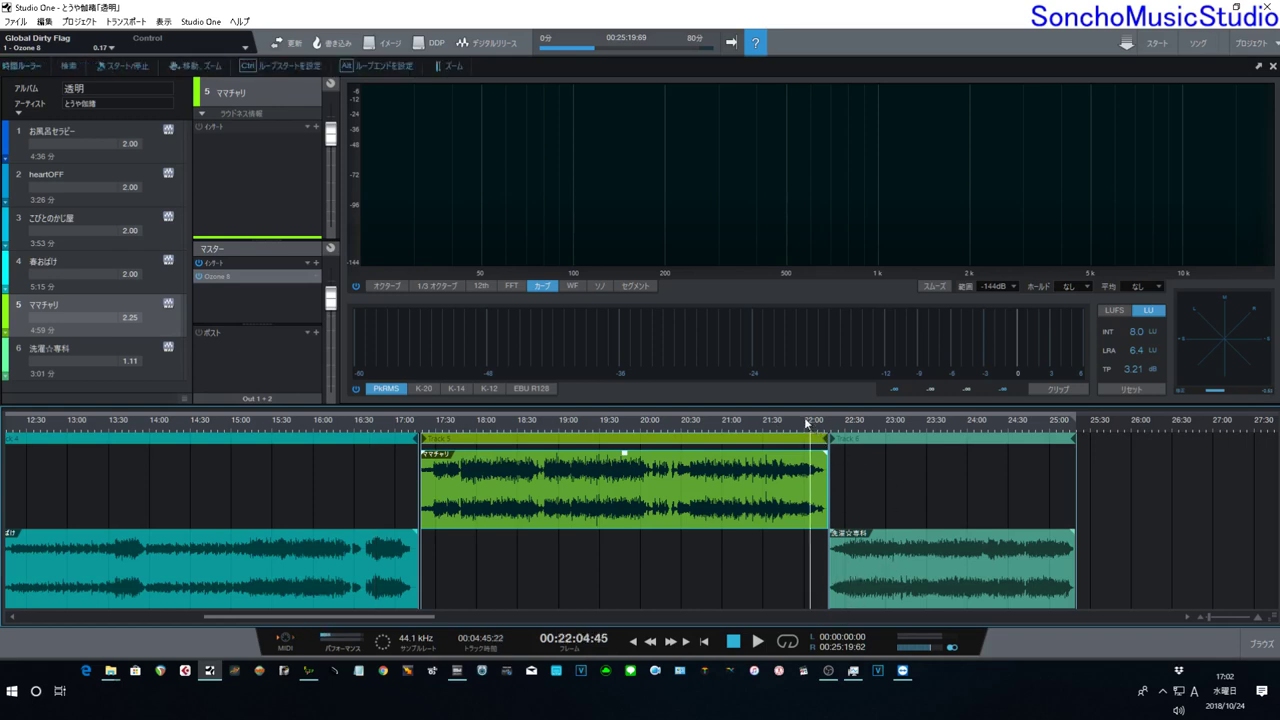
{"action": "key", "text": "space"}
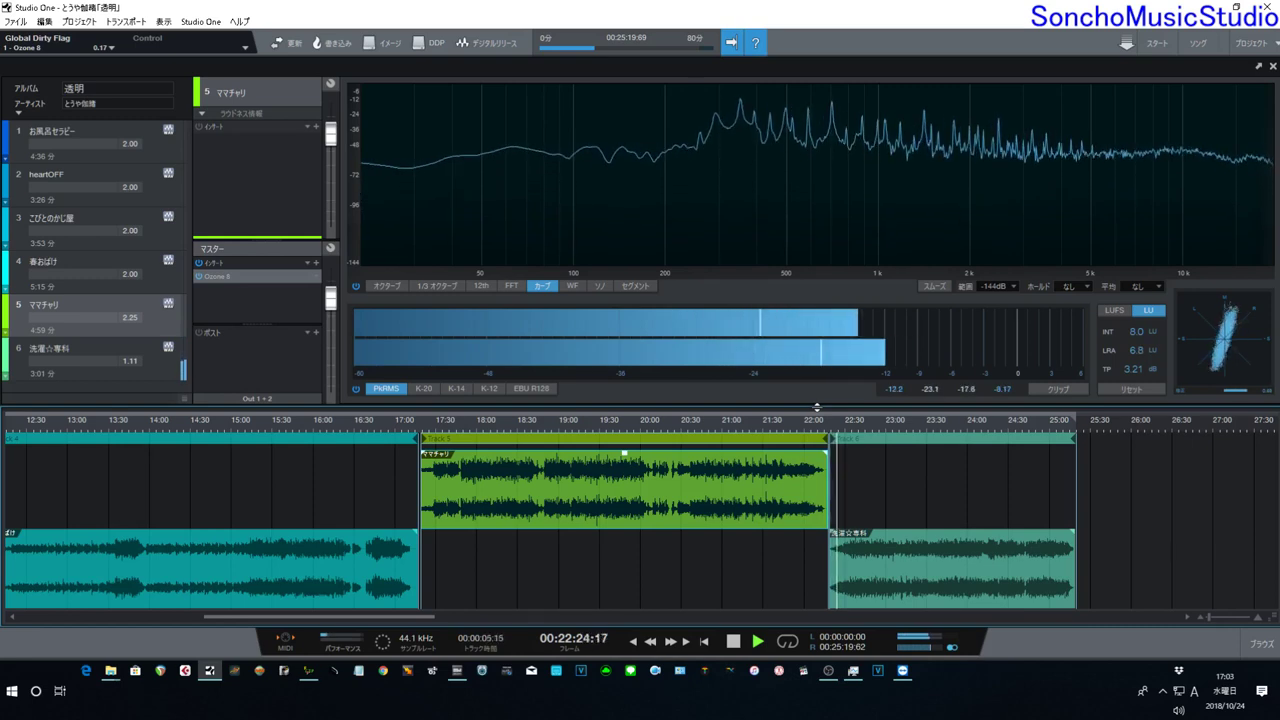
{"action": "key", "text": "space"}
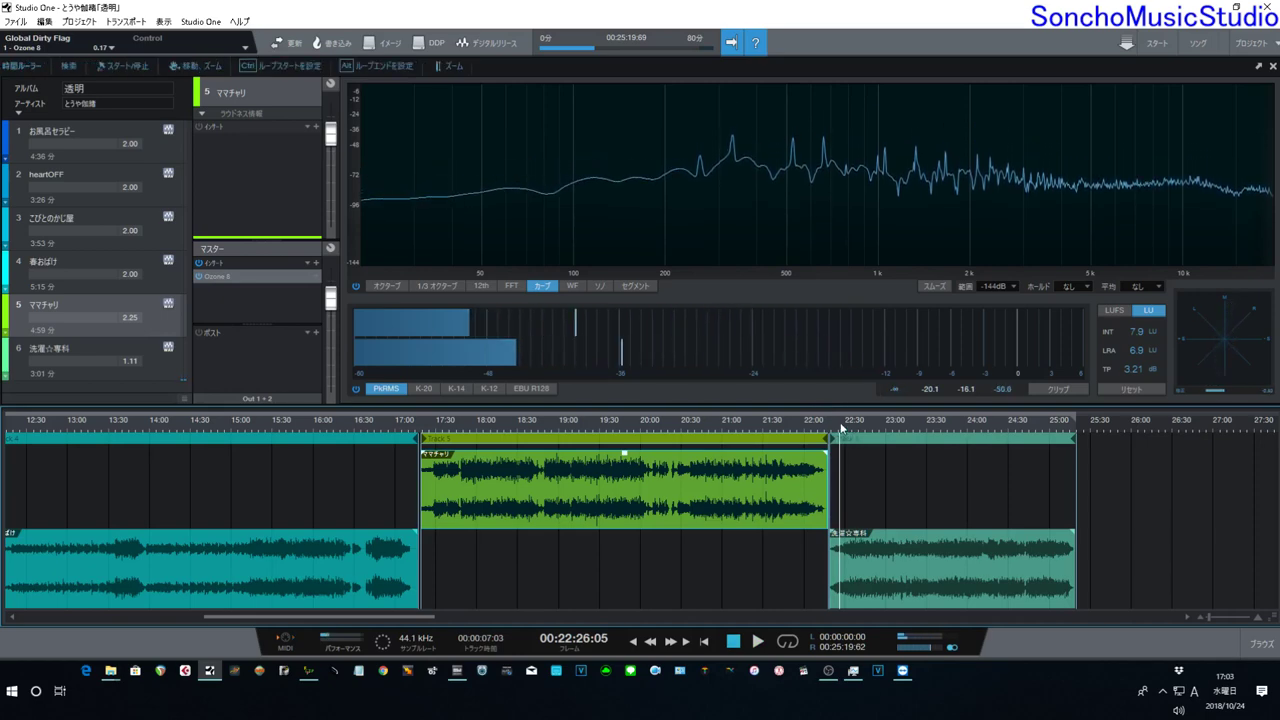
Move the sixth track earlier so the pause after the fifth track is 0.44 seconds
{"action": "left_click_drag", "start_coordinate": [841, 428], "coordinate": [837, 477]}
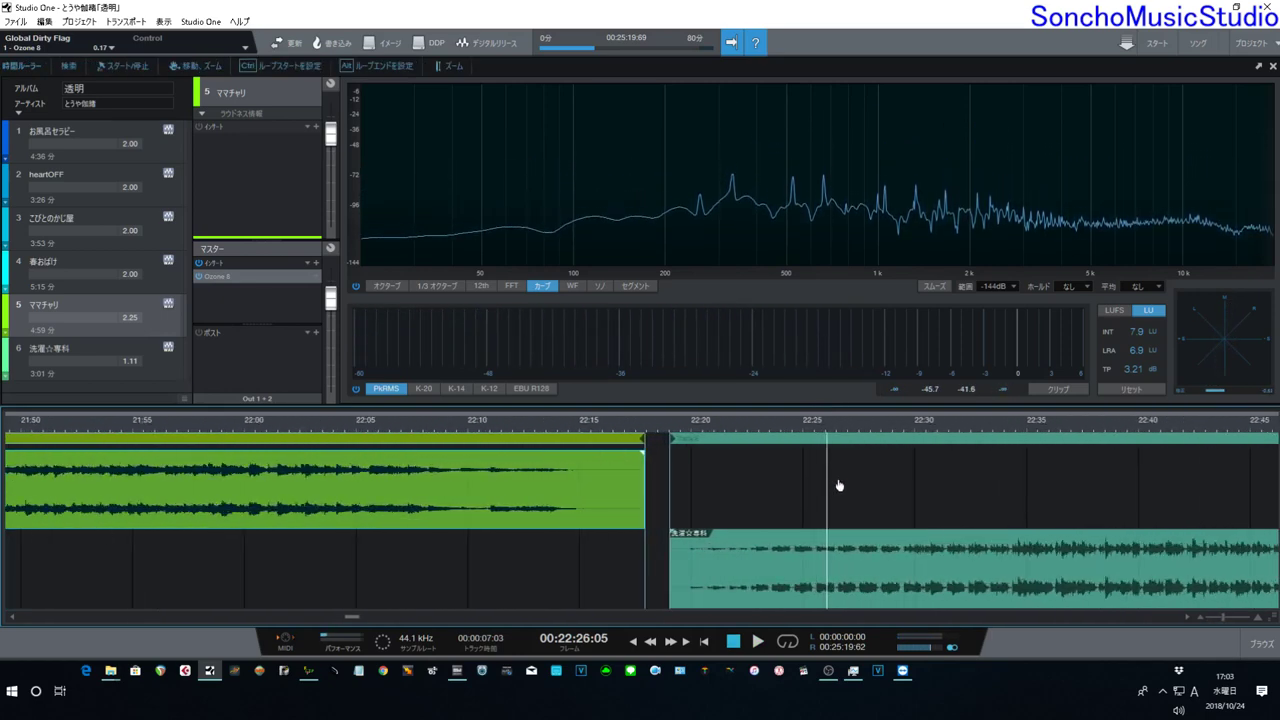
{"action": "left_click", "coordinate": [690, 565]}
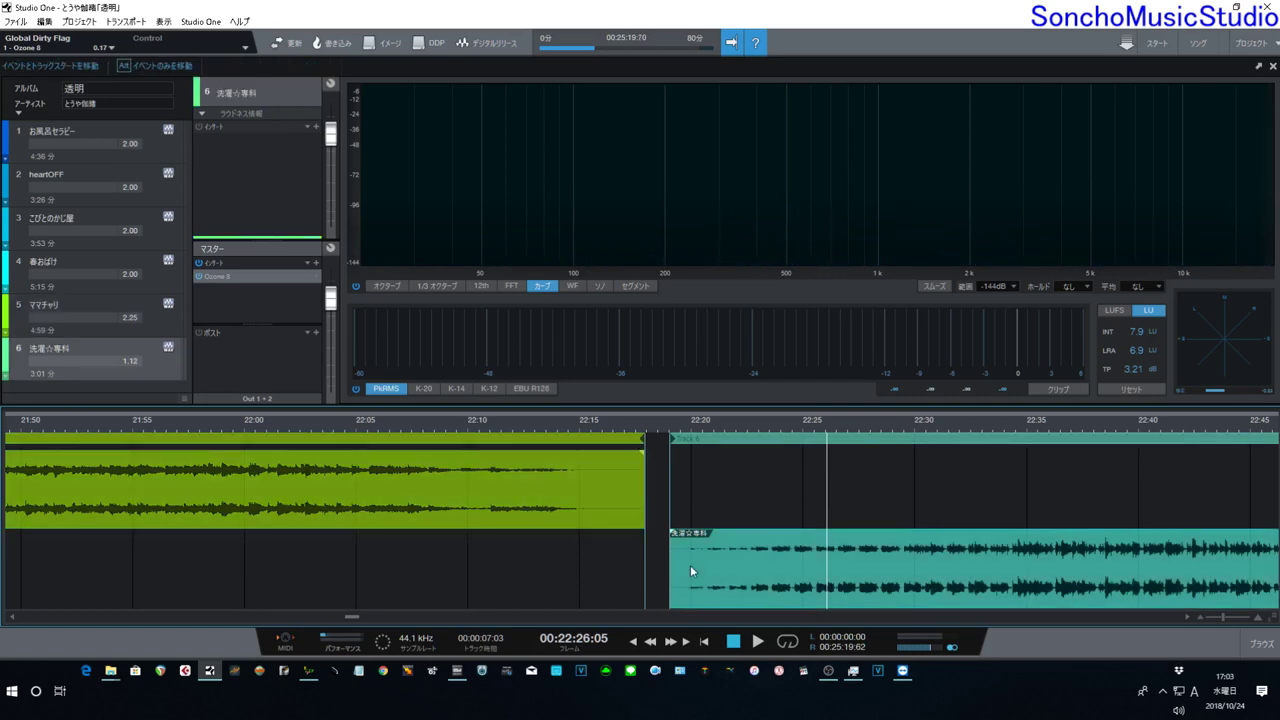
{"action": "left_click_drag", "start_coordinate": [690, 565], "coordinate": [687, 567]}
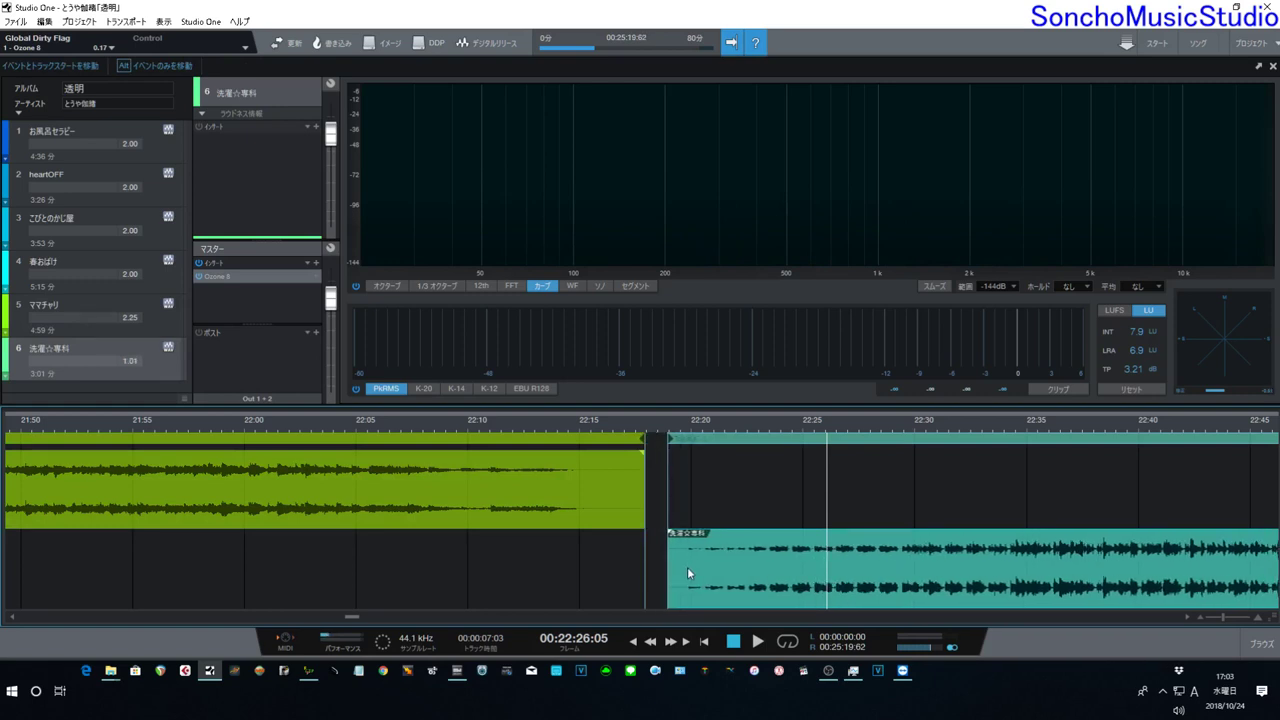
{"action": "left_click_drag", "start_coordinate": [687, 567], "coordinate": [674, 589]}
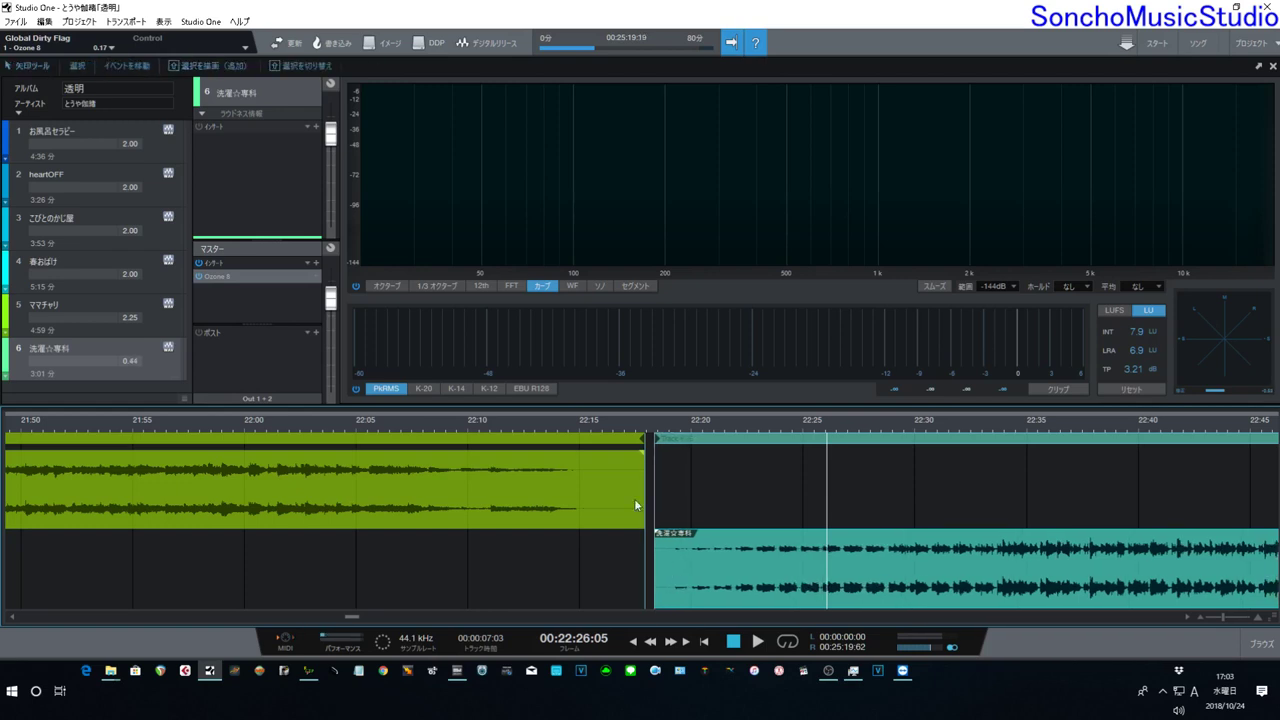
Play from the end of the fifth track into the sixth to check the shortened pause
{"action": "left_click", "coordinate": [562, 428]}
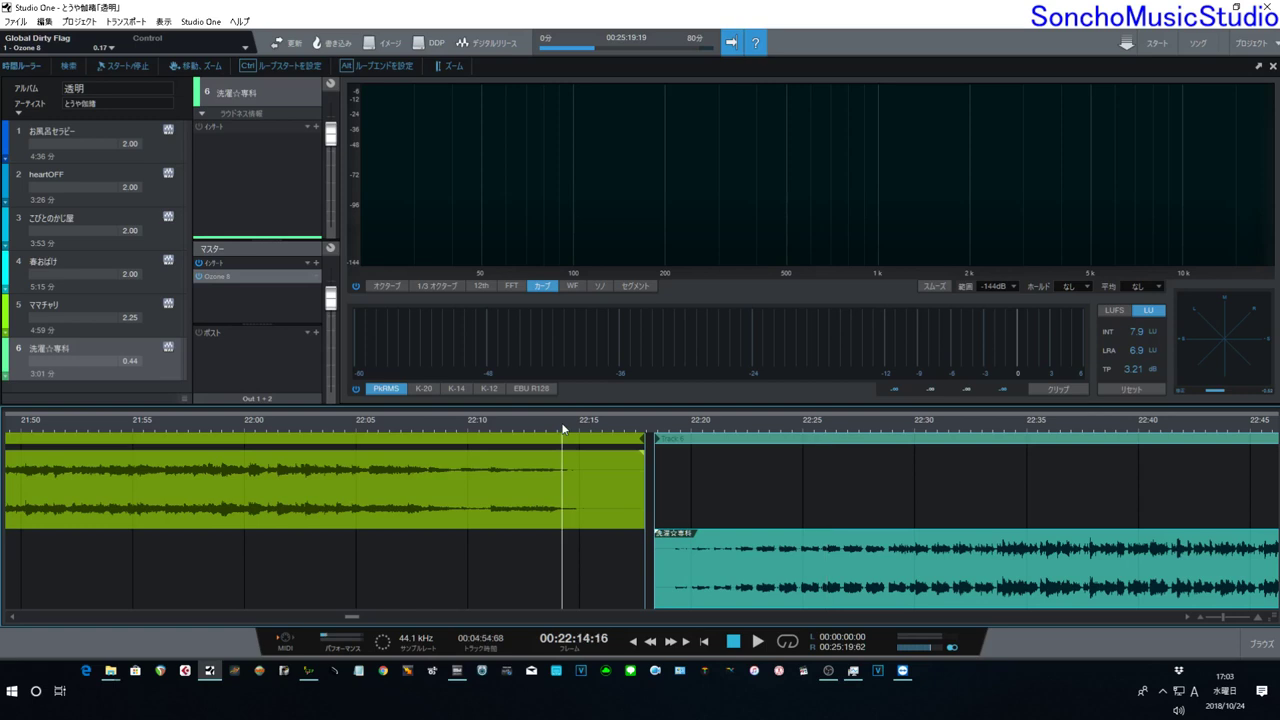
{"action": "key", "text": "space"}
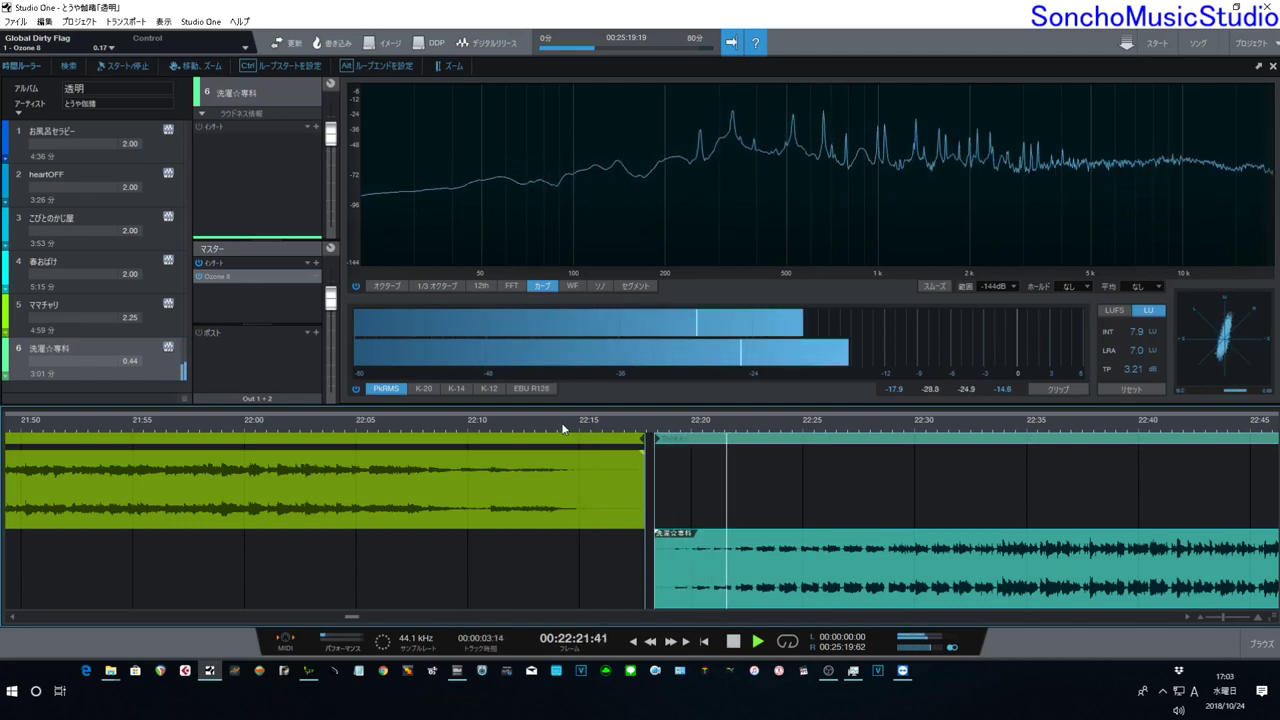
{"action": "key", "text": "space"}
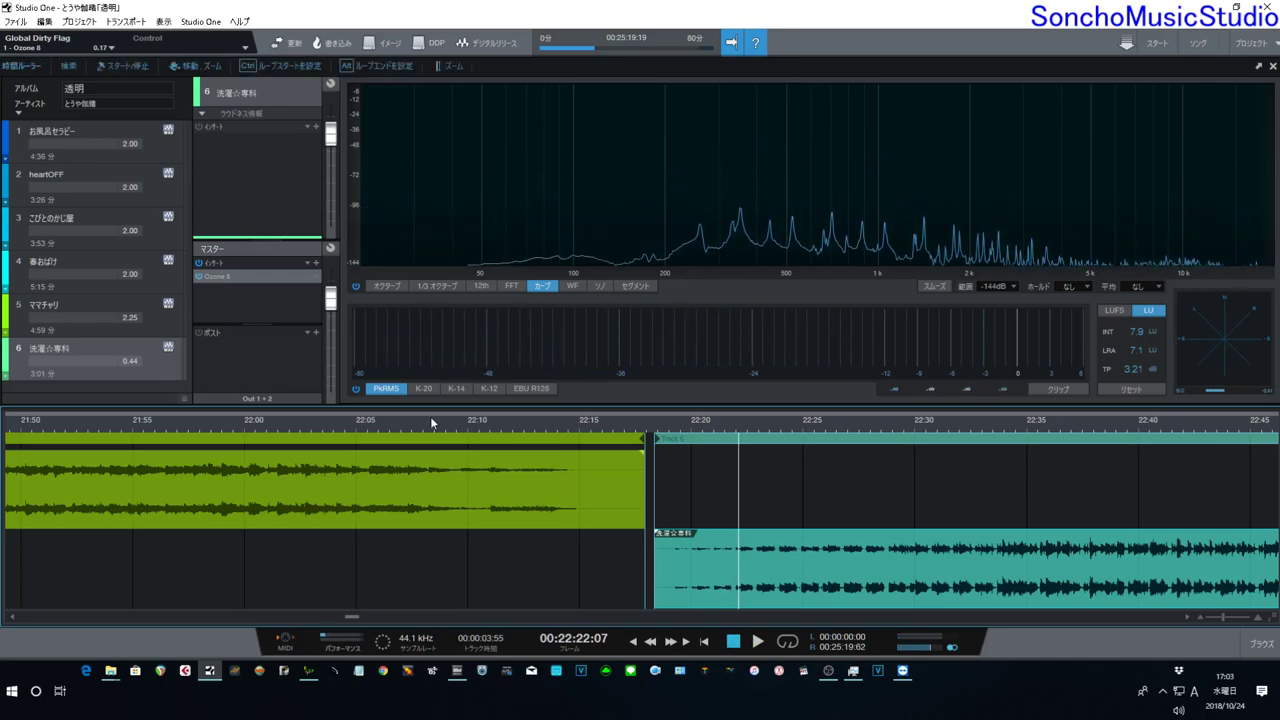
Expand the first track's details to show its metadata fields and artwork
{"action": "left_click_drag", "start_coordinate": [433, 428], "coordinate": [471, 357]}
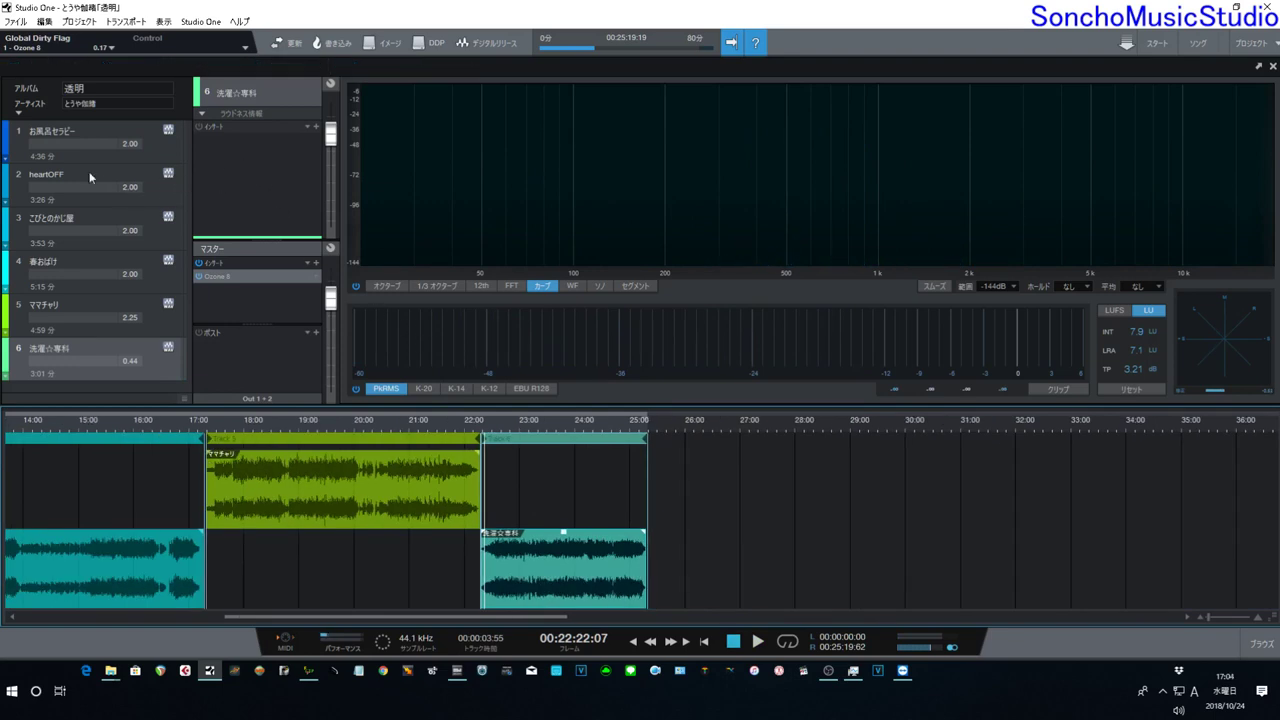
{"action": "left_click", "coordinate": [105, 133]}
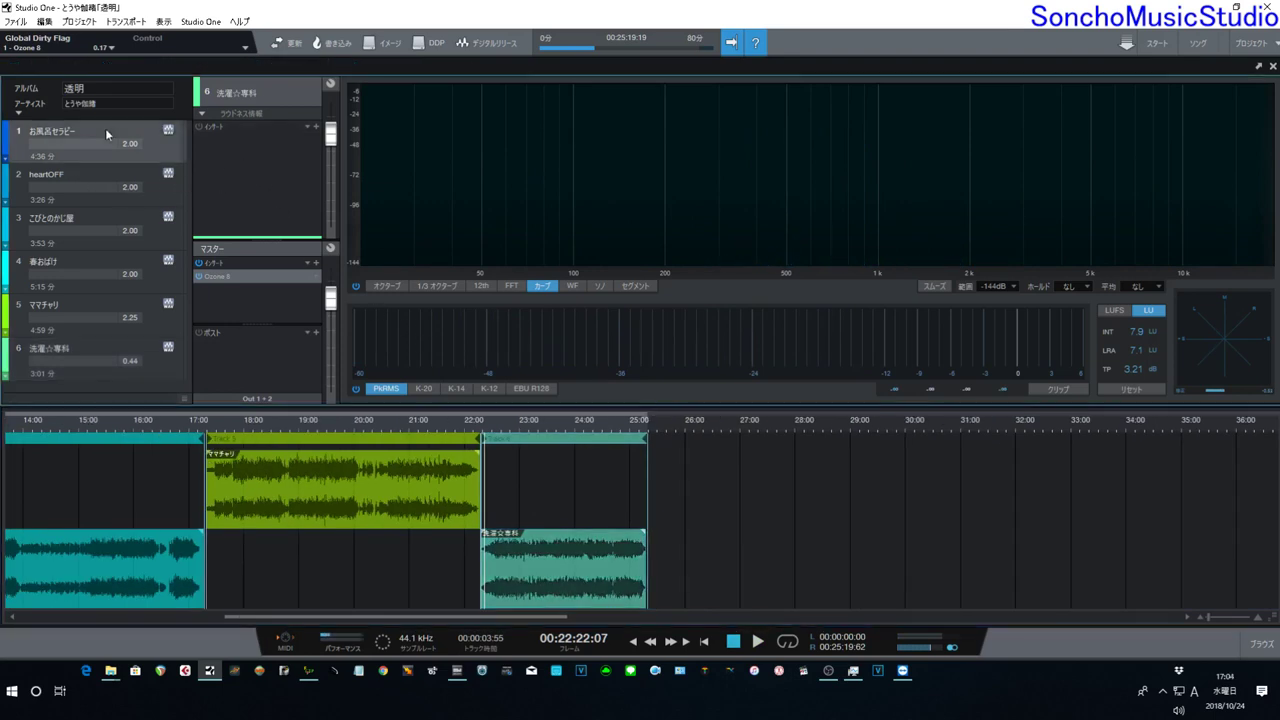
{"action": "left_click", "coordinate": [4, 162]}
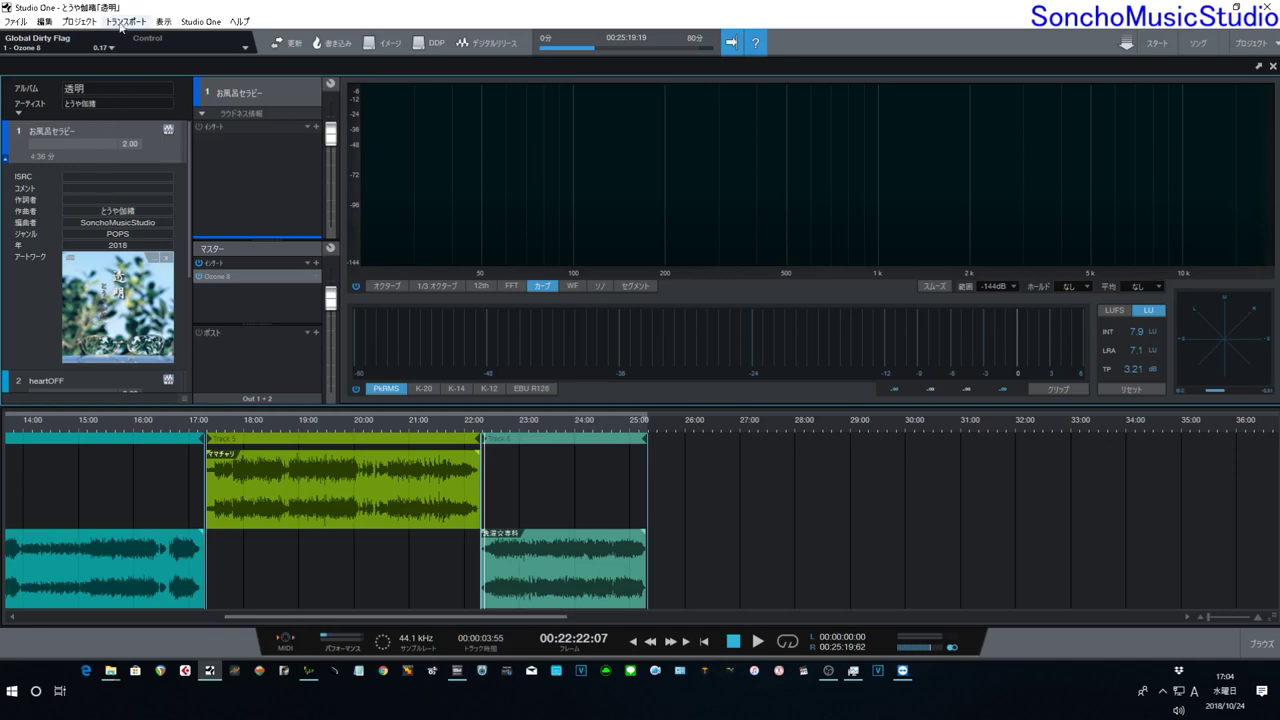
Open the audio CD burning options for review and close them without burning
{"action": "left_click", "coordinate": [80, 21]}
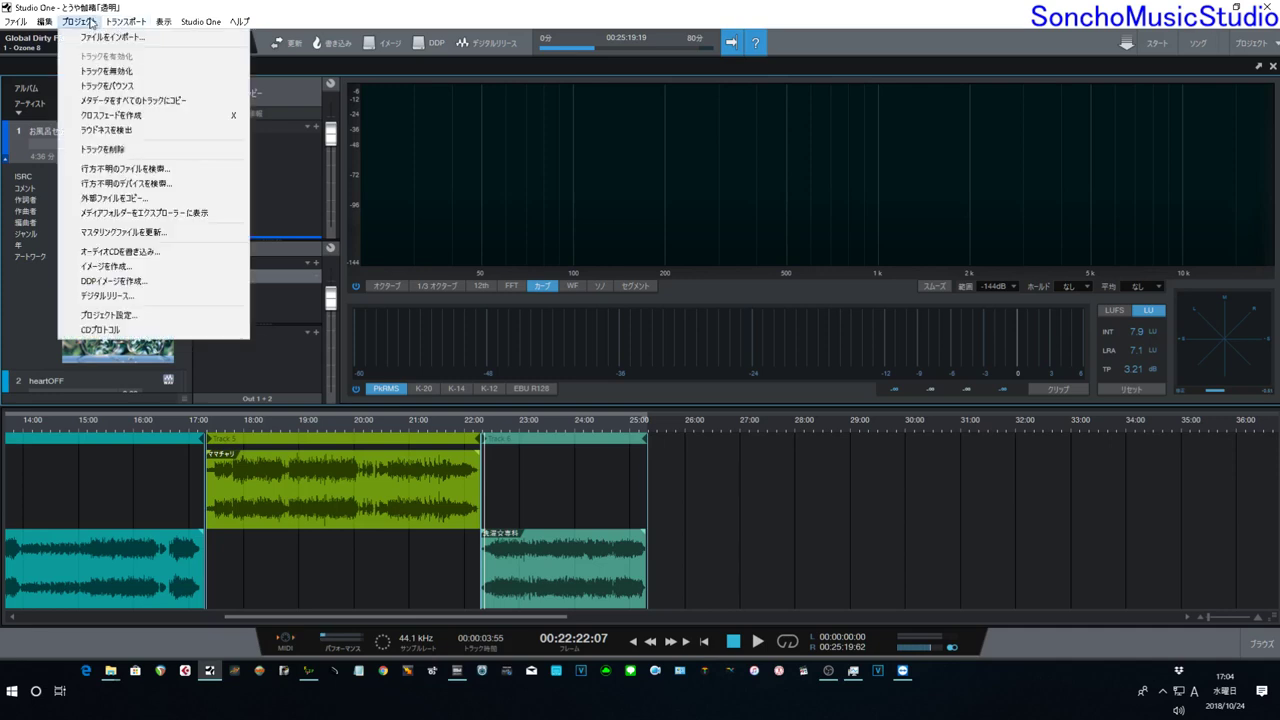
{"action": "left_click", "coordinate": [143, 256]}
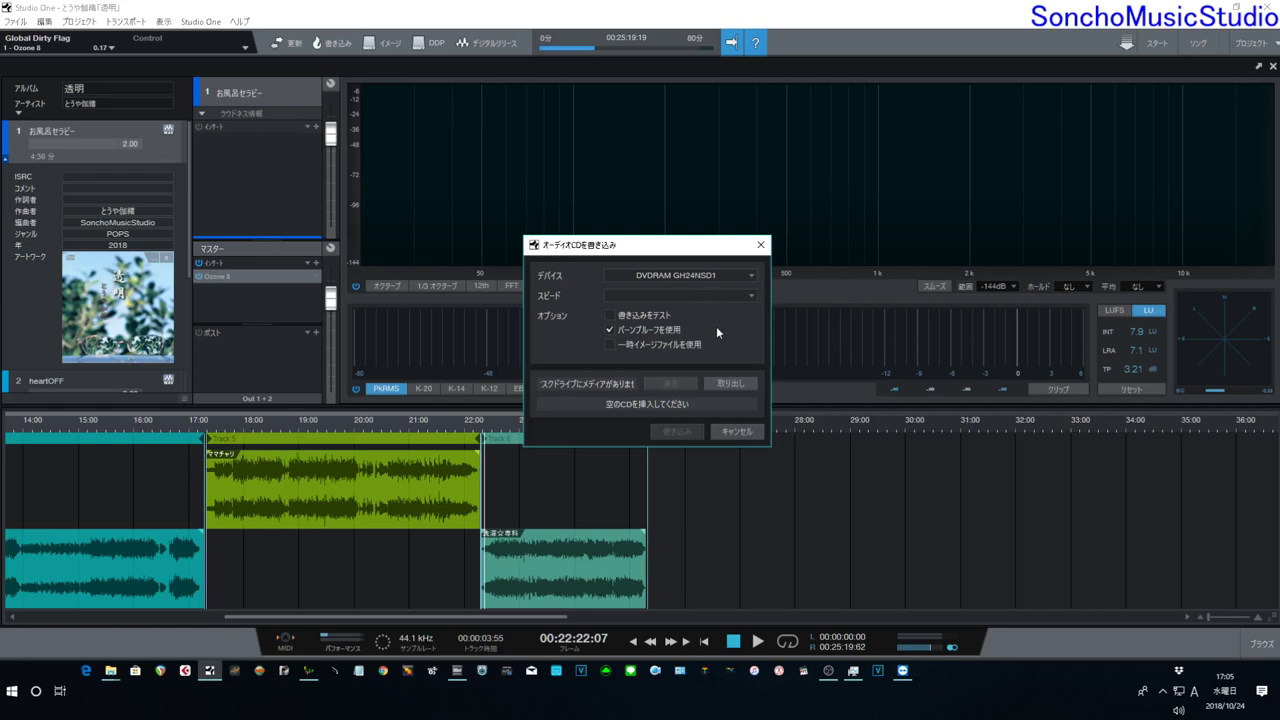
{"action": "left_click", "coordinate": [742, 431]}
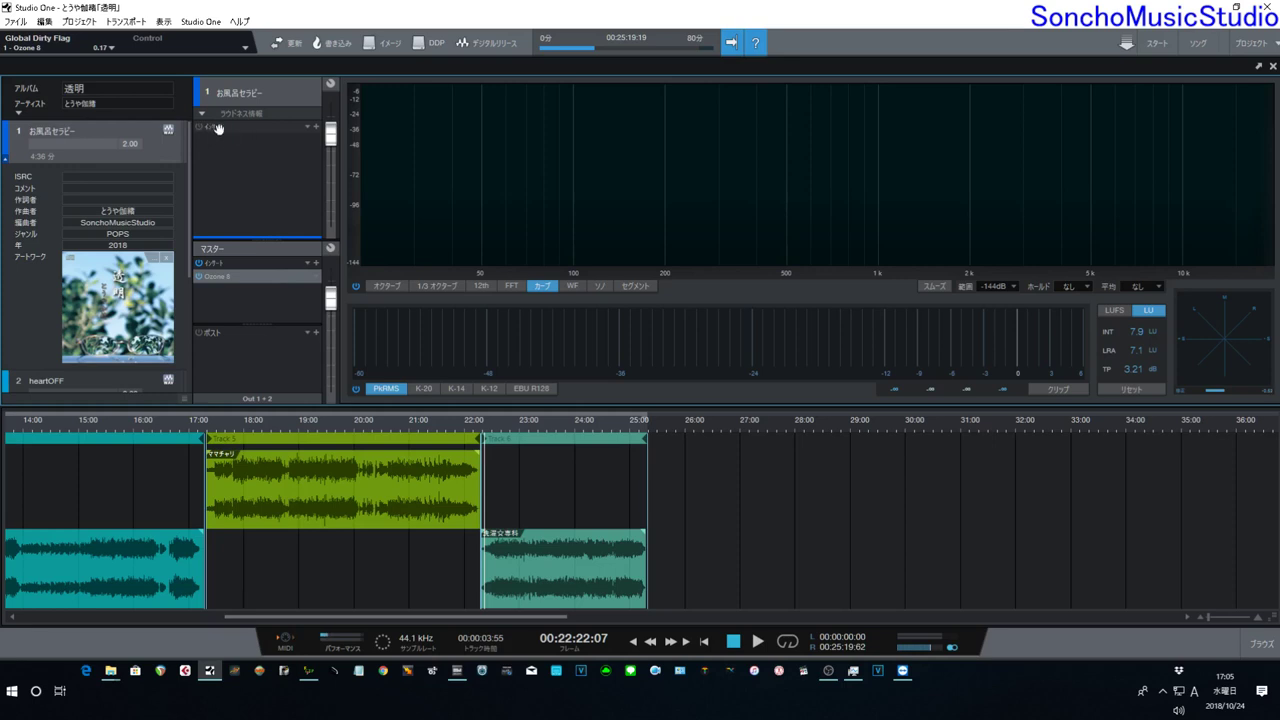
Insert Ozone 8 on the first track's own insert rack and close the plug-in window
{"action": "left_click", "coordinate": [316, 128]}
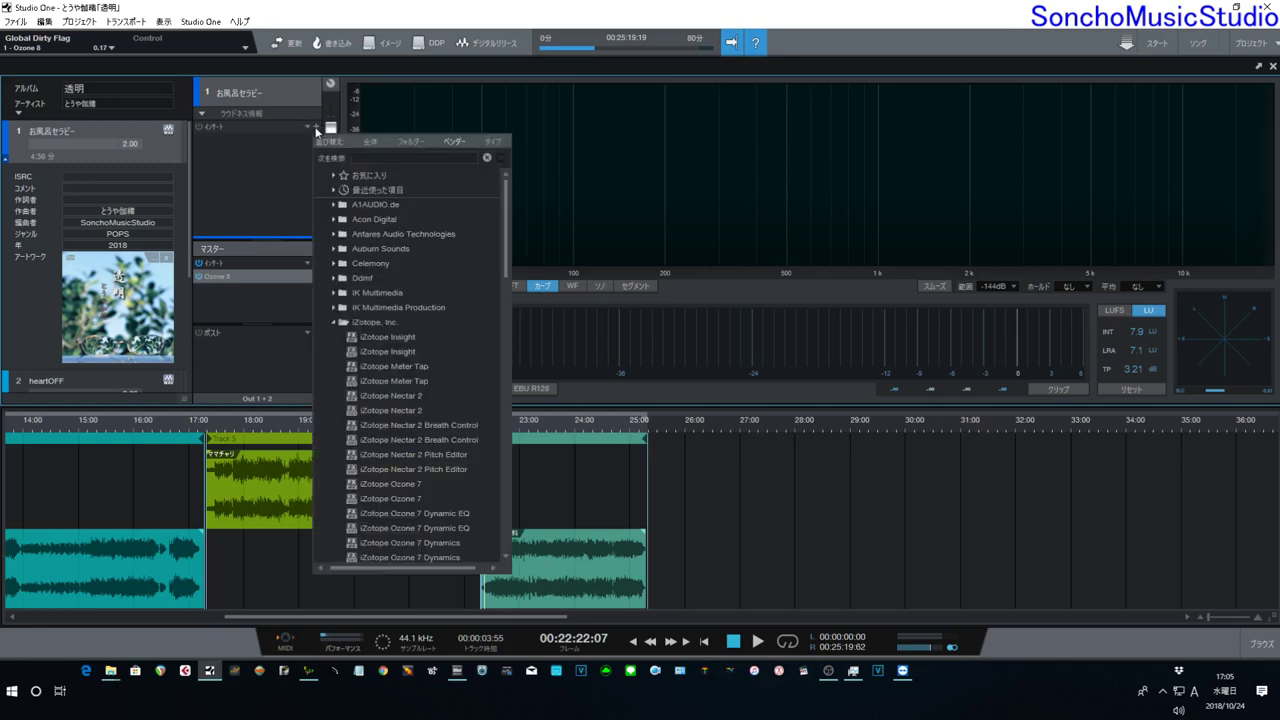
{"action": "scroll", "coordinate": [452, 480], "scroll_direction": "down", "scroll_amount": 15}
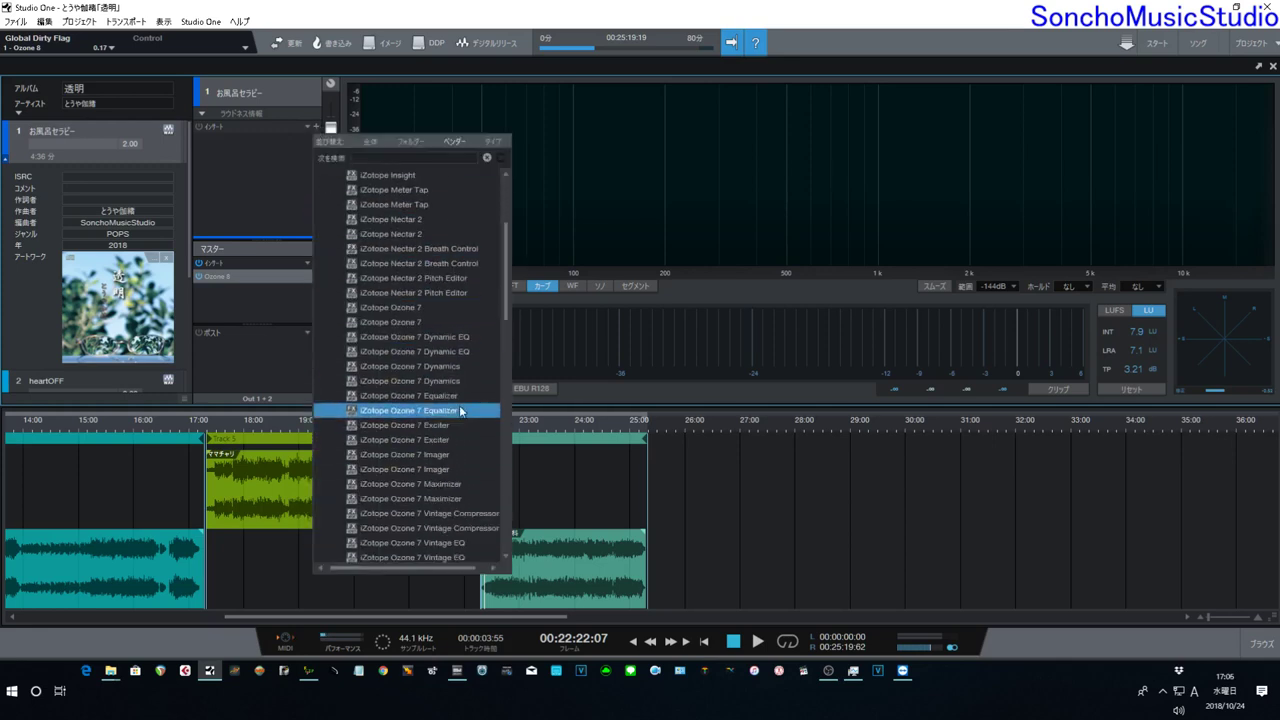
{"action": "scroll", "coordinate": [461, 459], "scroll_direction": "down", "scroll_amount": 1}
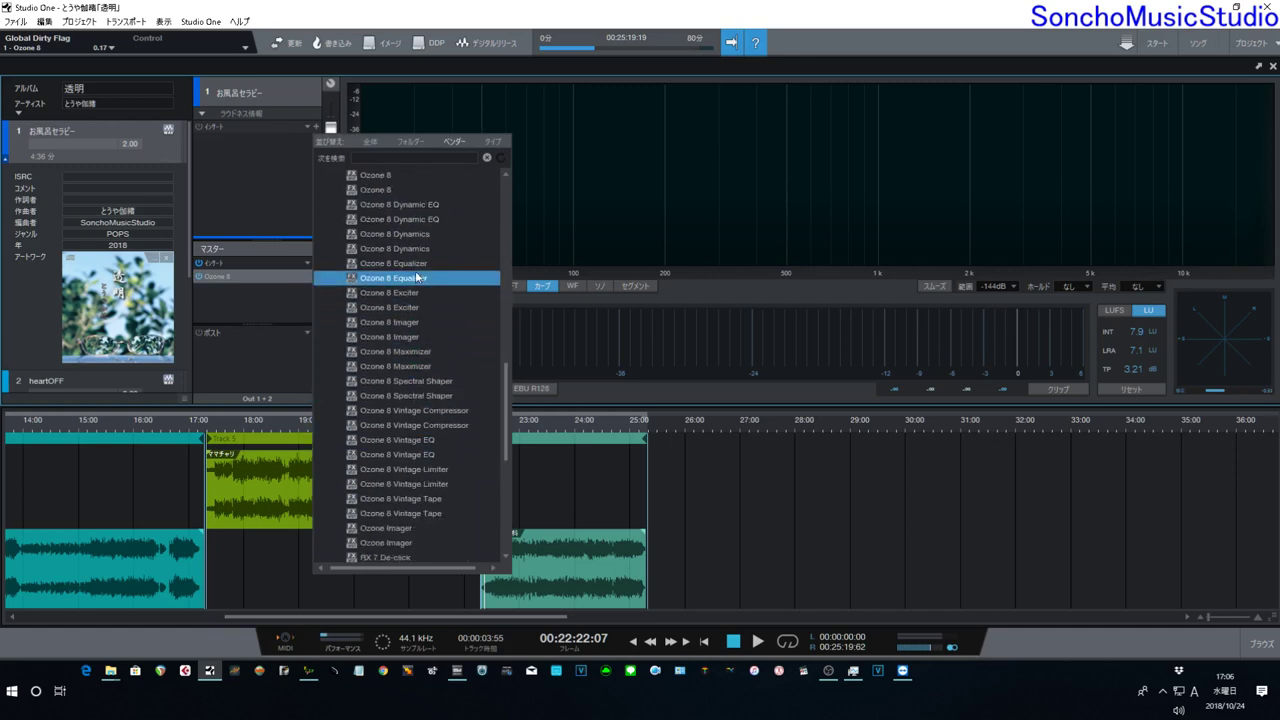
{"action": "left_click", "coordinate": [409, 190]}
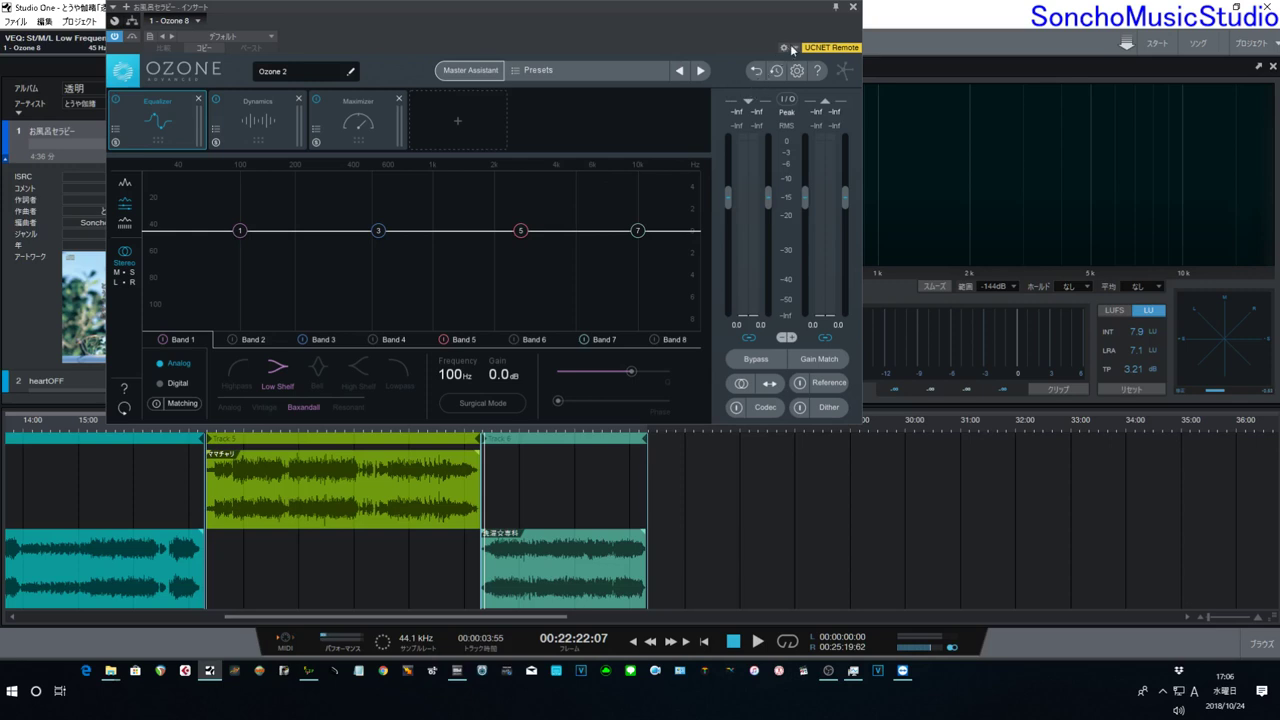
{"action": "left_click", "coordinate": [855, 7]}
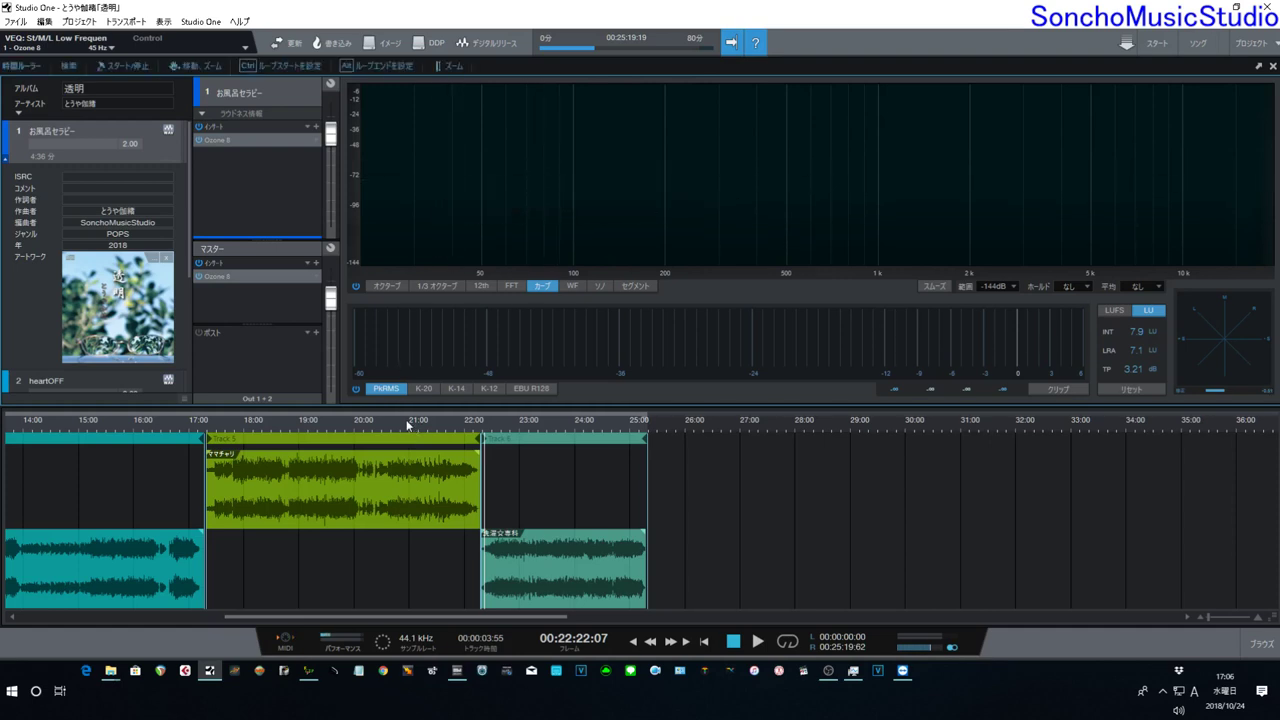
Play the fifth track from about 18:35 and view its spectrum in FFT, octave, 1/3 octave and 12th modes
{"action": "left_click_drag", "start_coordinate": [407, 420], "coordinate": [433, 393]}
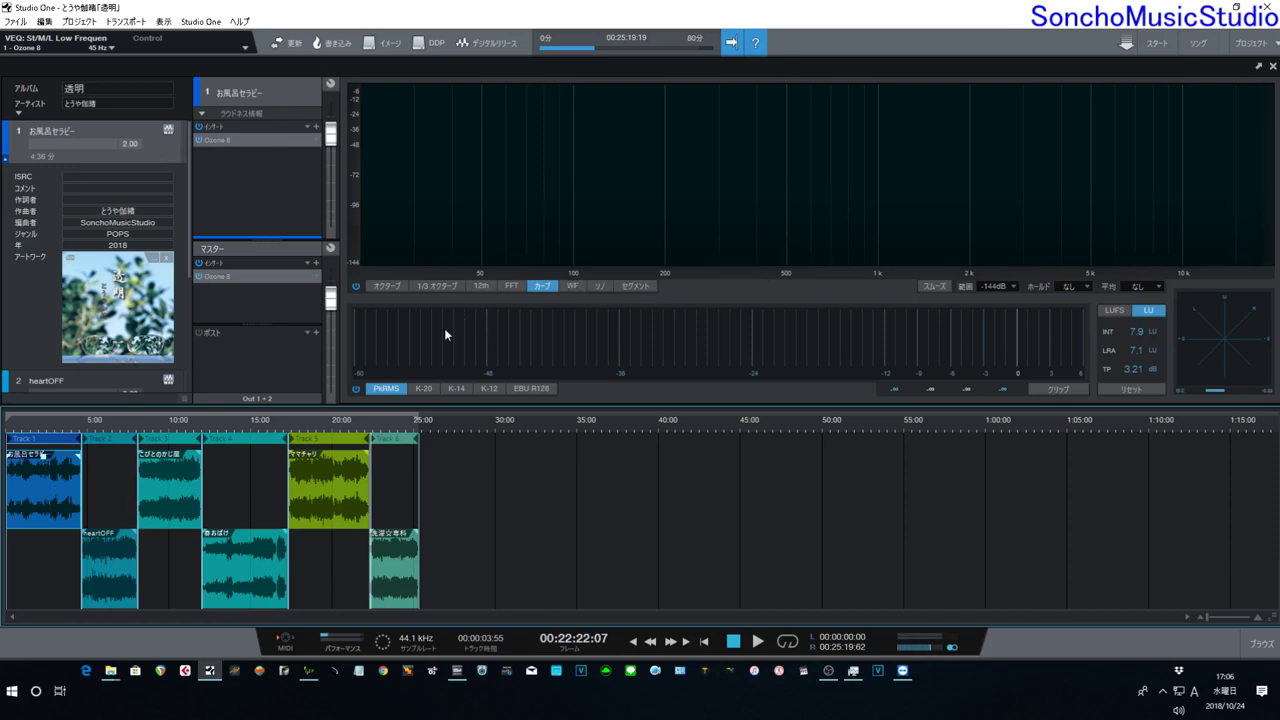
{"action": "left_click", "coordinate": [310, 420]}
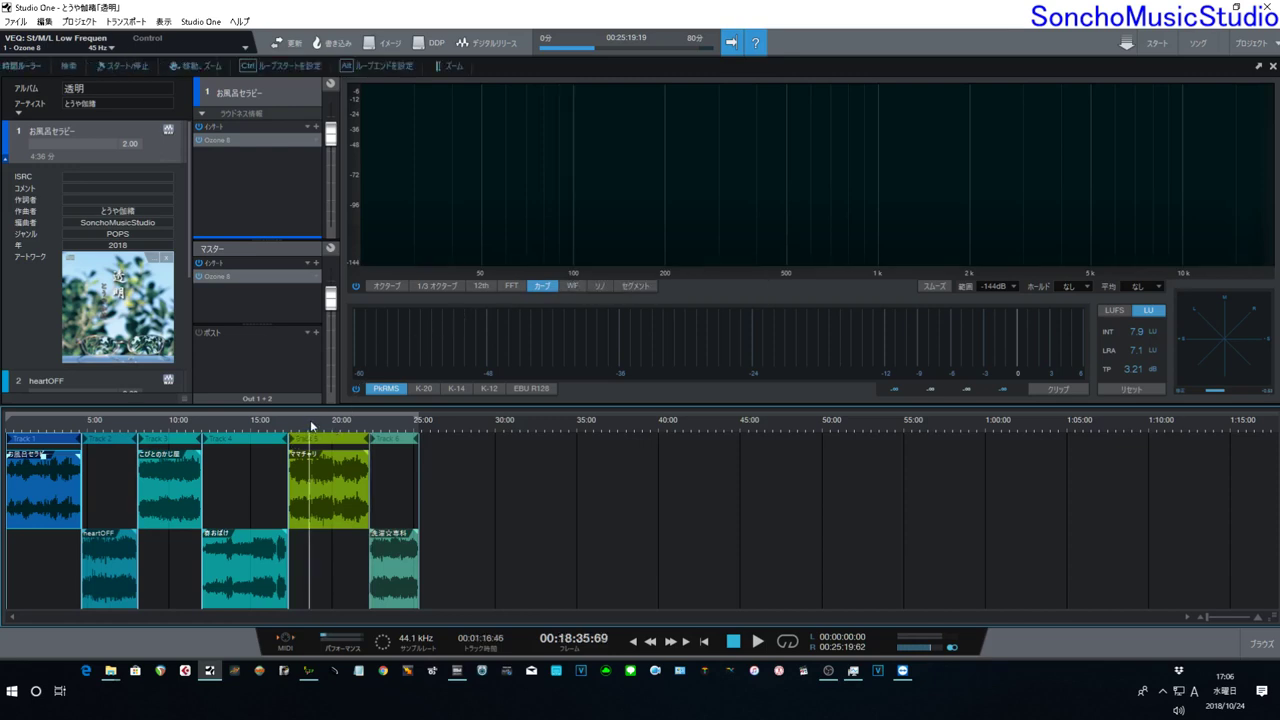
{"action": "key", "text": "space"}
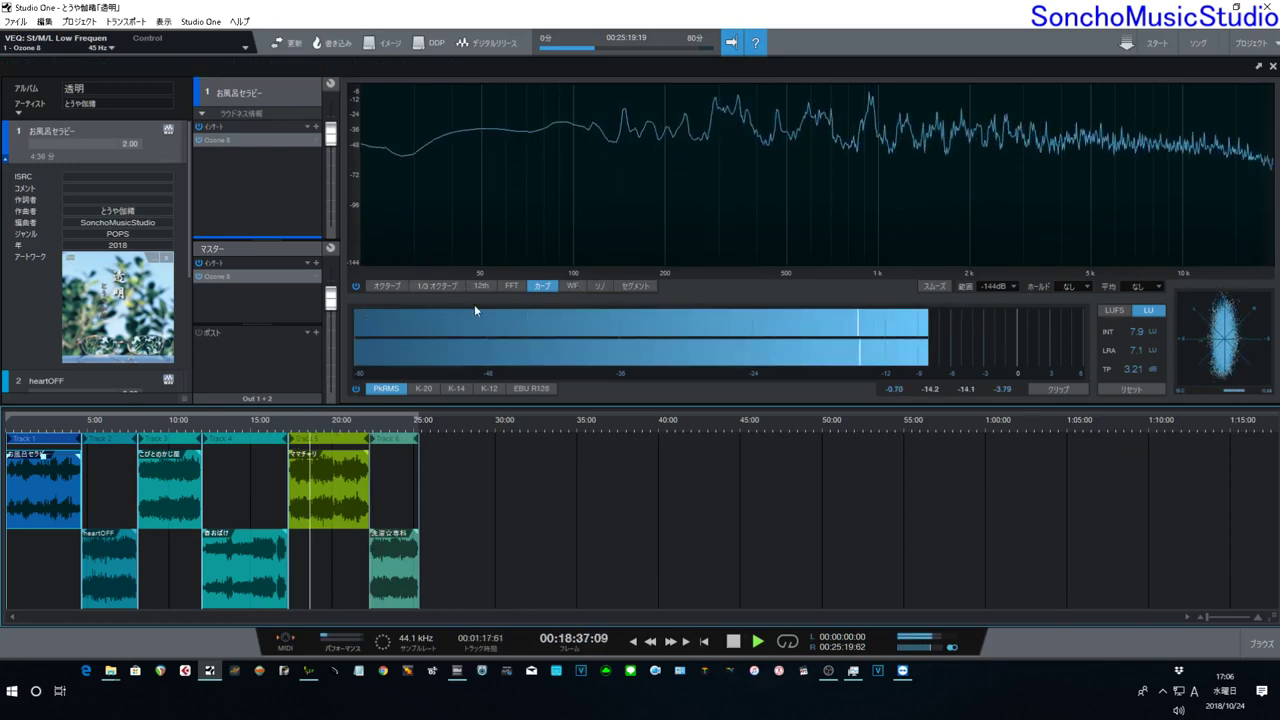
{"action": "left_click", "coordinate": [511, 285]}
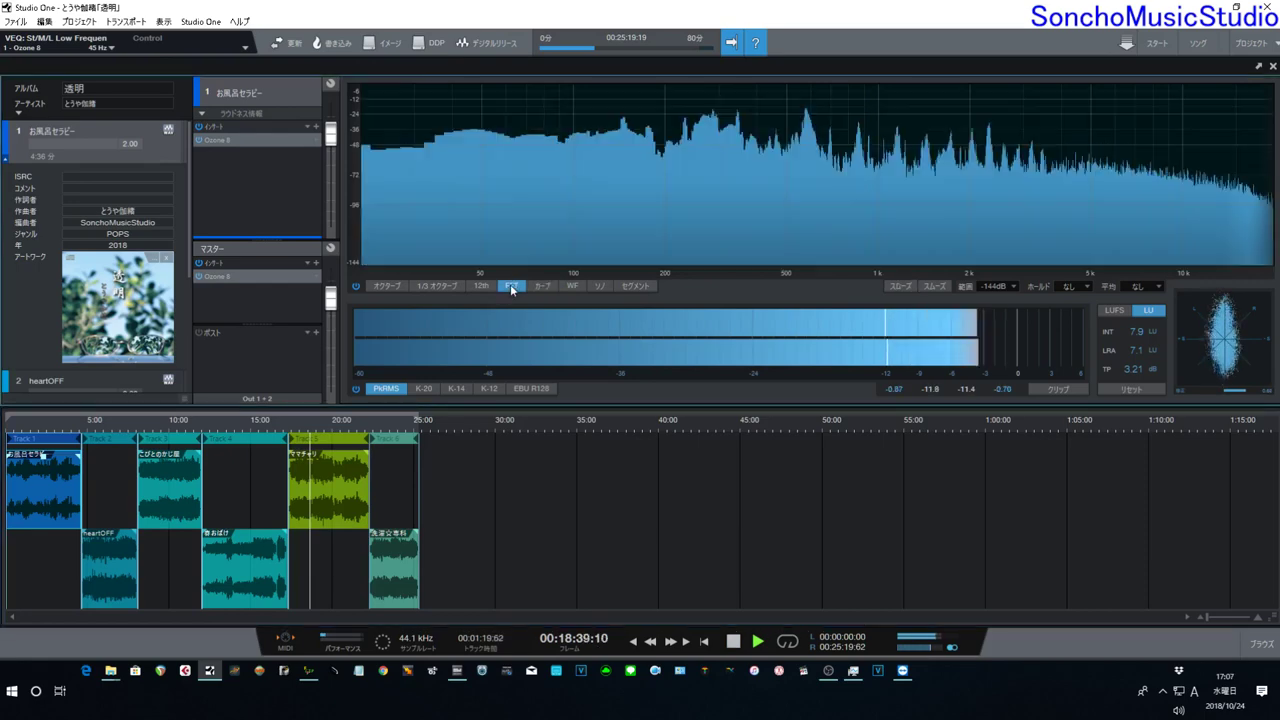
{"action": "left_click", "coordinate": [396, 286]}
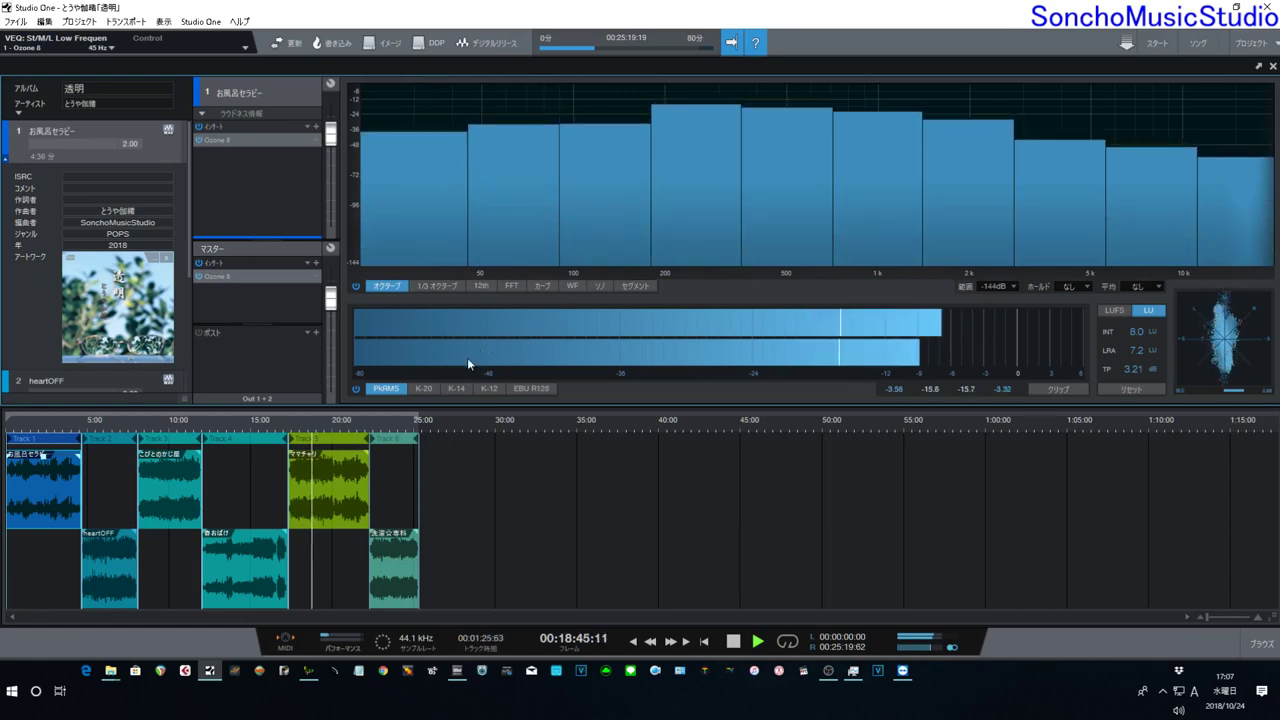
{"action": "left_click", "coordinate": [443, 288]}
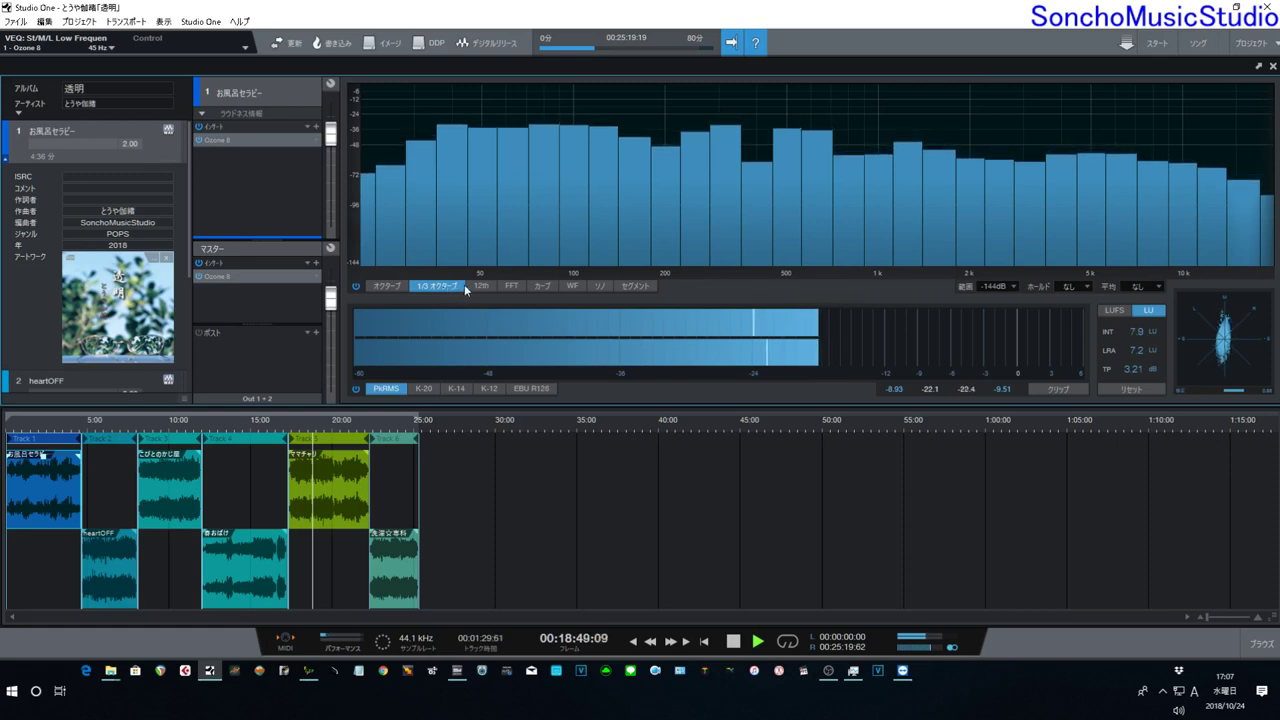
{"action": "left_click", "coordinate": [479, 287]}
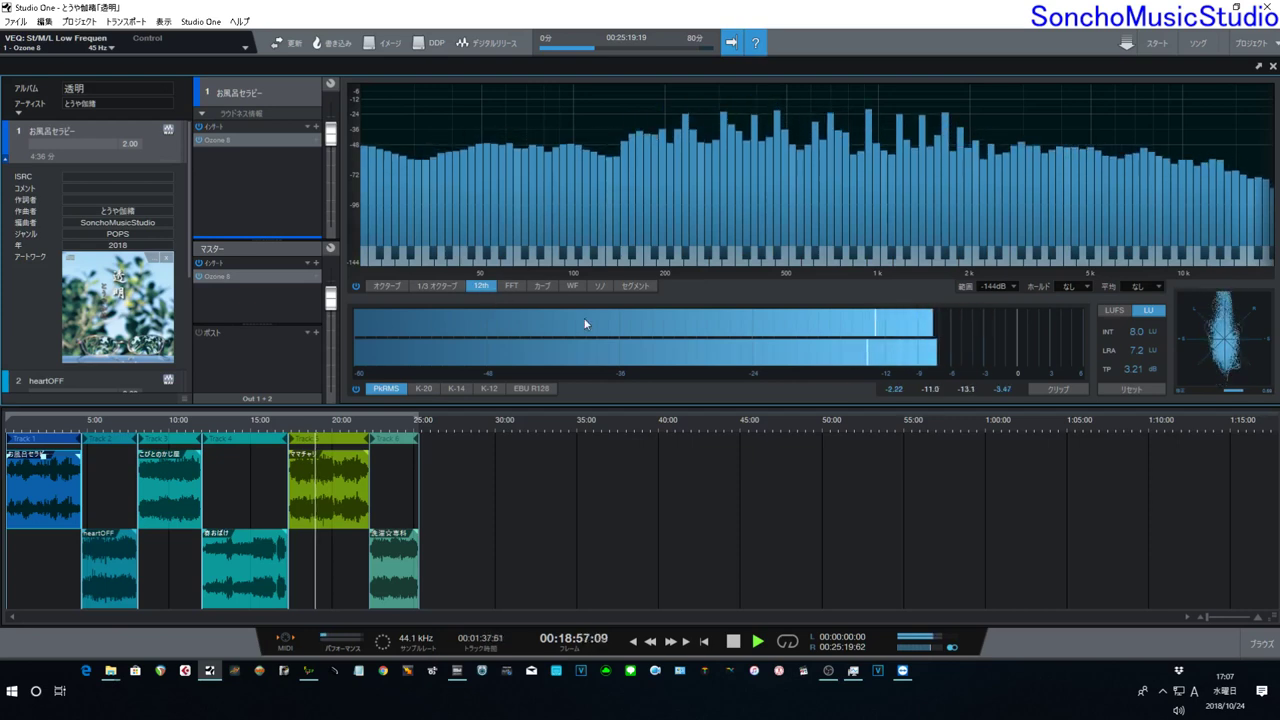
View the spectrum in segment and sonogram modes, return it to the curve display, and stop playback
{"action": "left_click", "coordinate": [616, 287]}
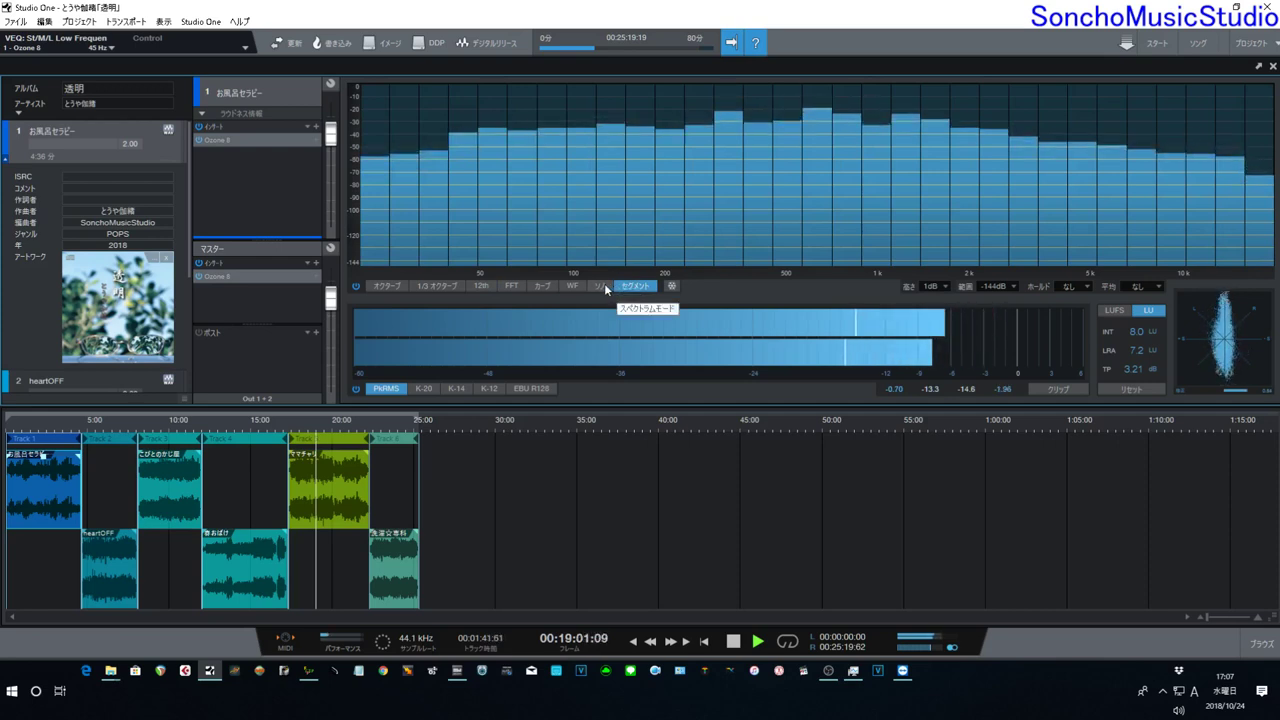
{"action": "left_click", "coordinate": [604, 286]}
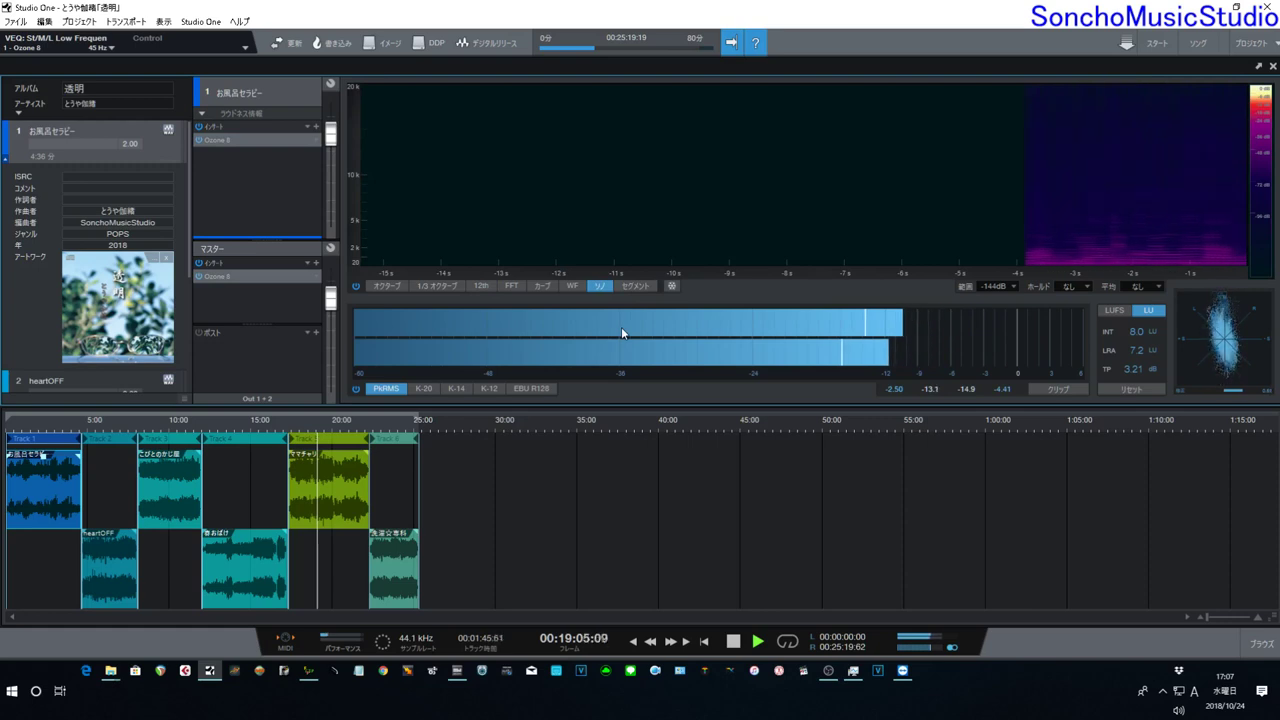
{"action": "mouse_move", "coordinate": [621, 329]}
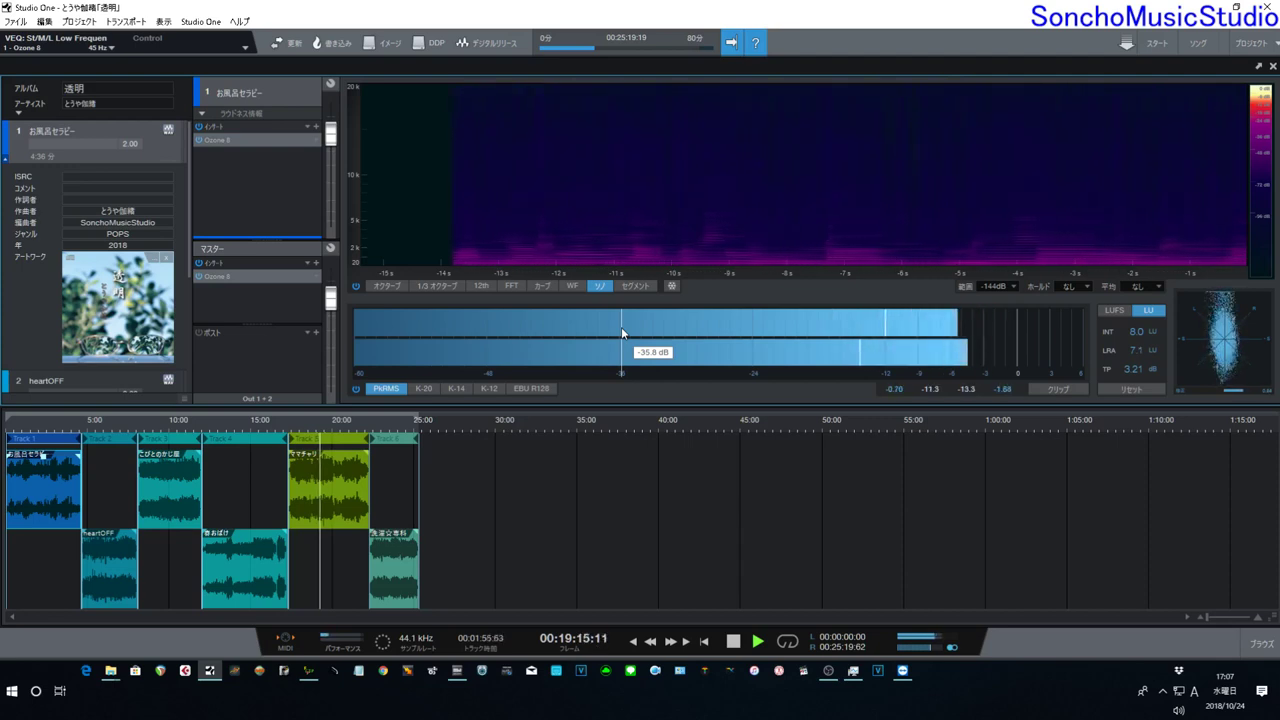
{"action": "left_click", "coordinate": [537, 286]}
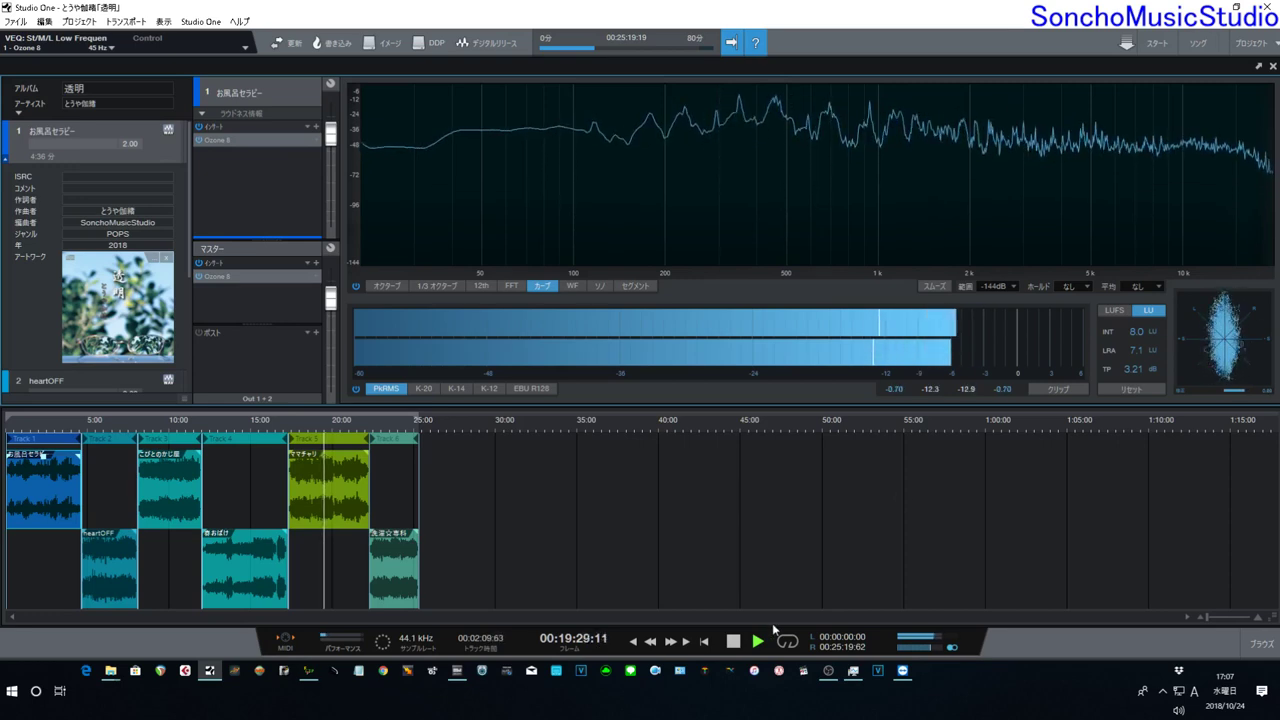
{"action": "left_click", "coordinate": [734, 642]}
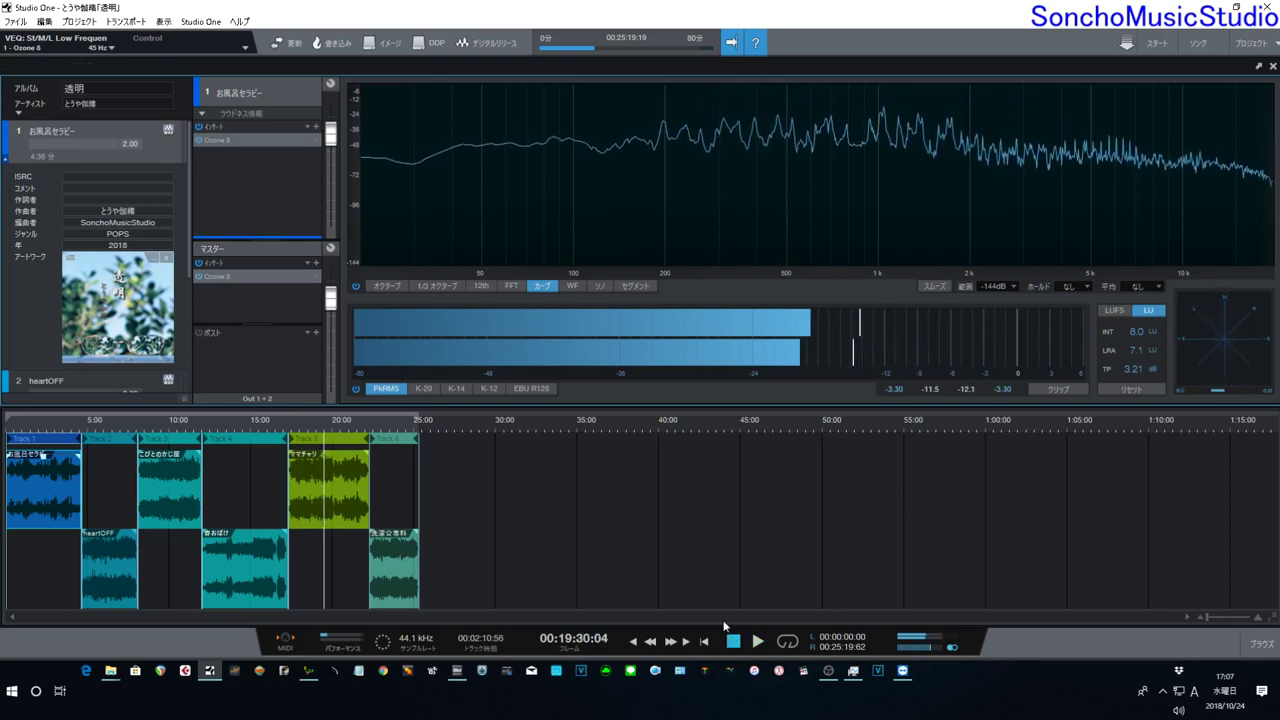